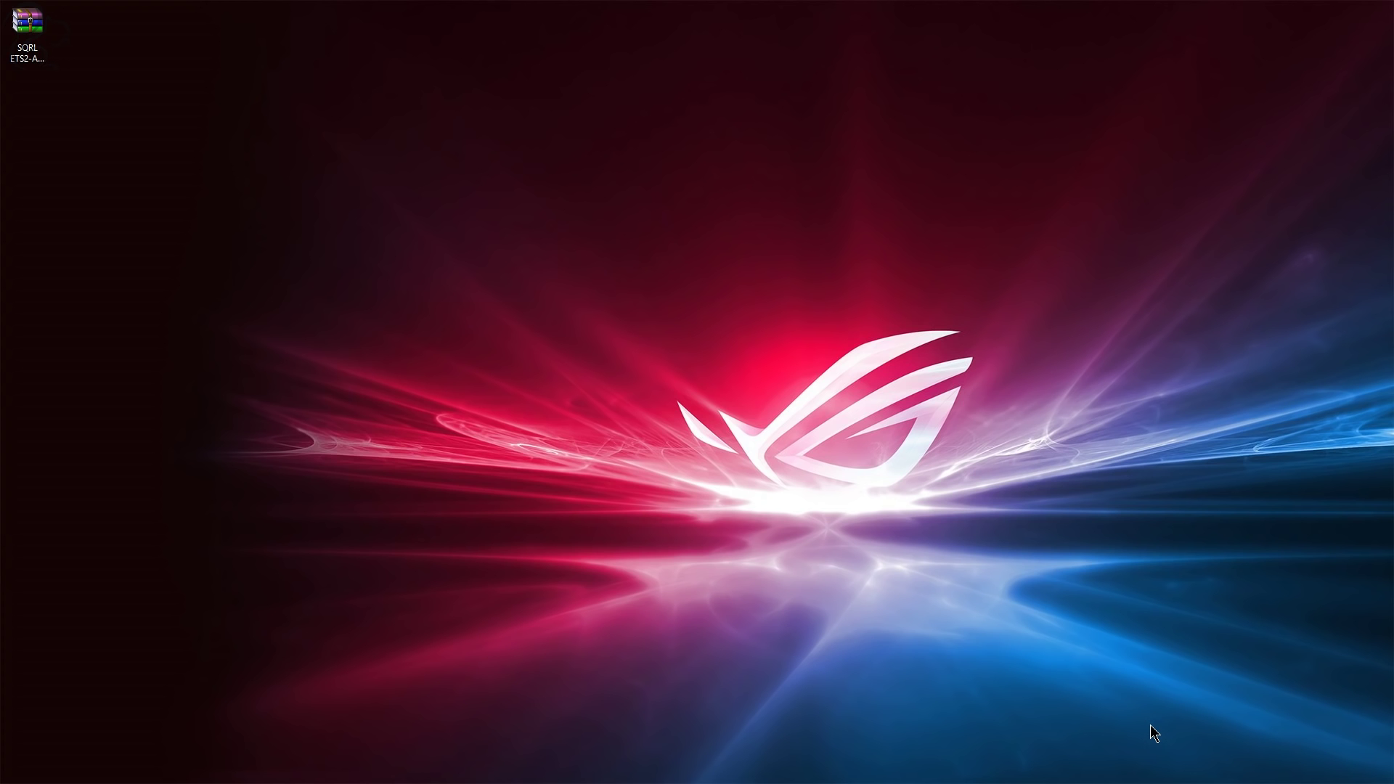
# Open the SQRL ETS2-ATS Cheat Mods.zip archive and inspect its groups of ATS and ETS2 cheat files.
pyautogui.click(28, 23)
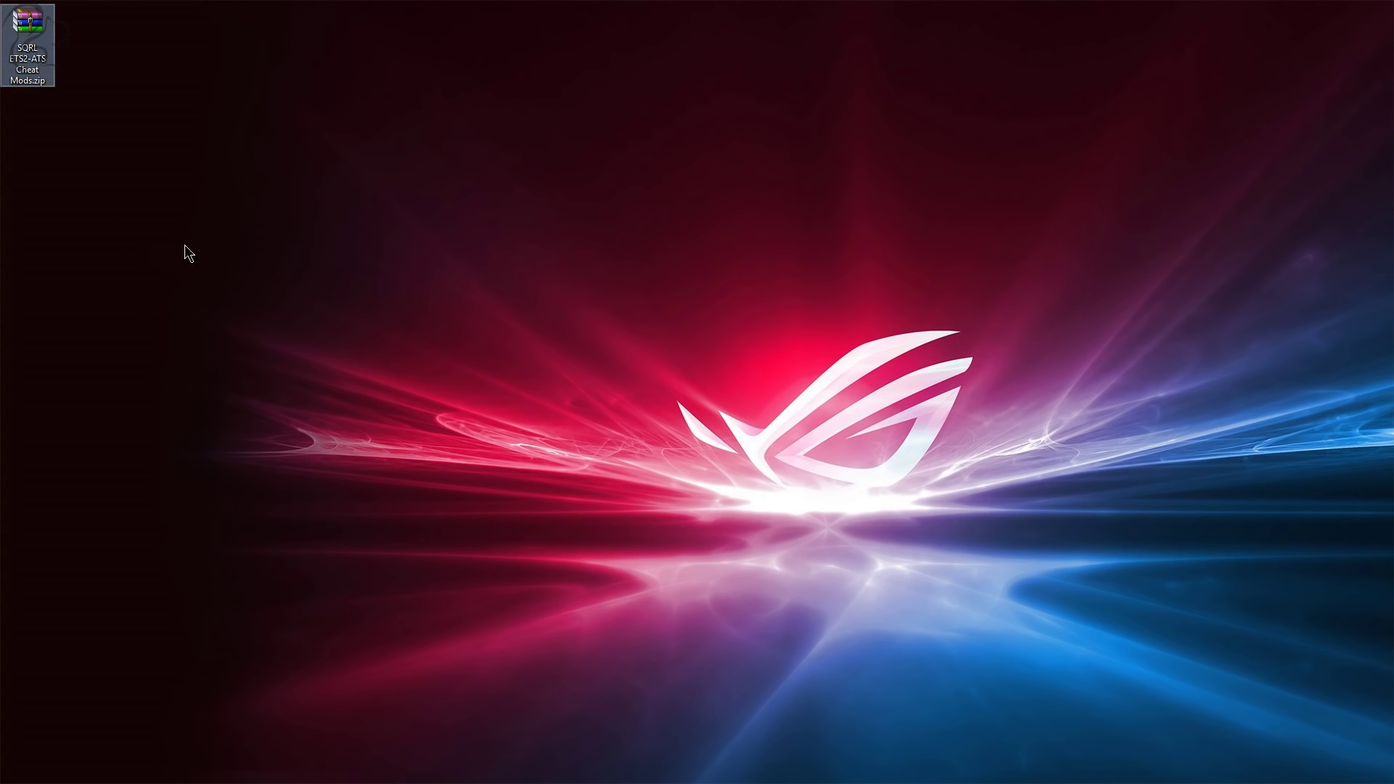
pyautogui.doubleClick(26, 37)
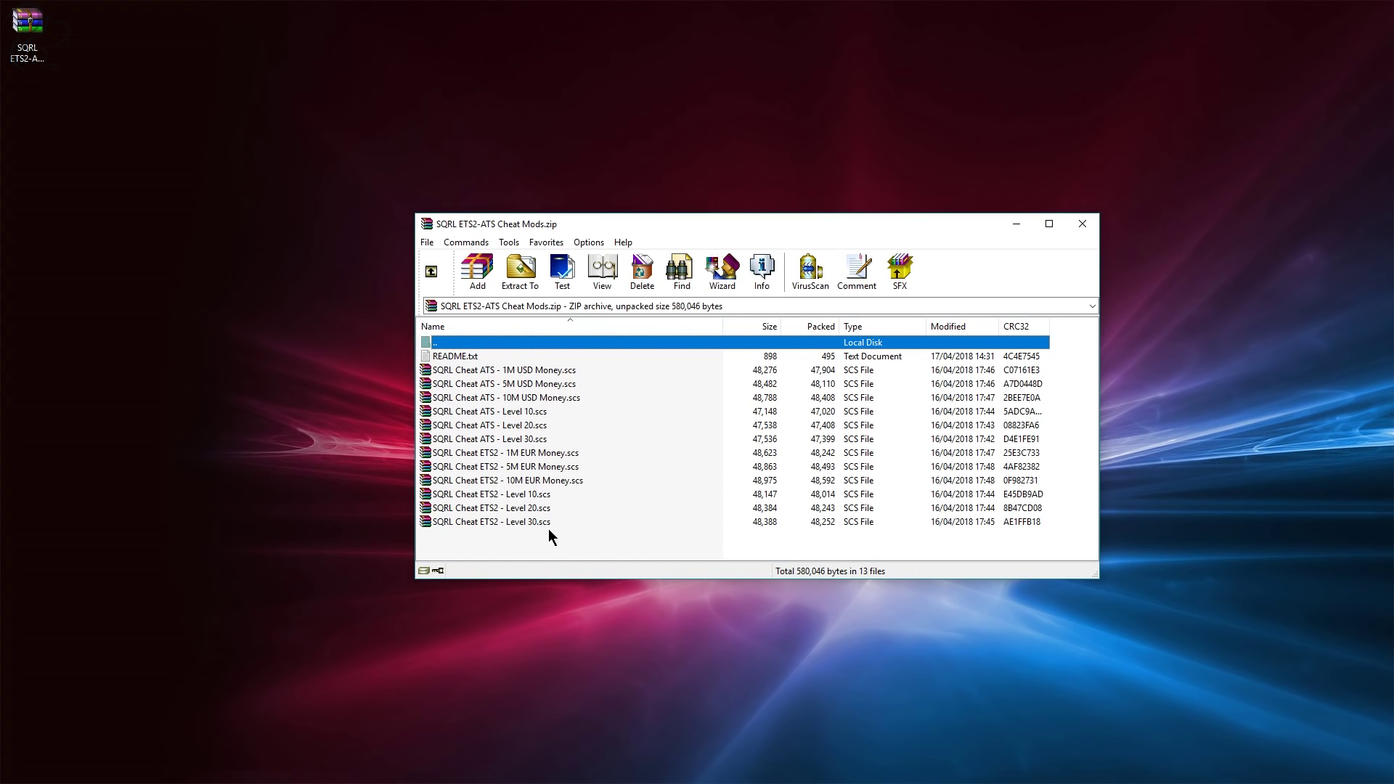
pyautogui.click(497, 370)
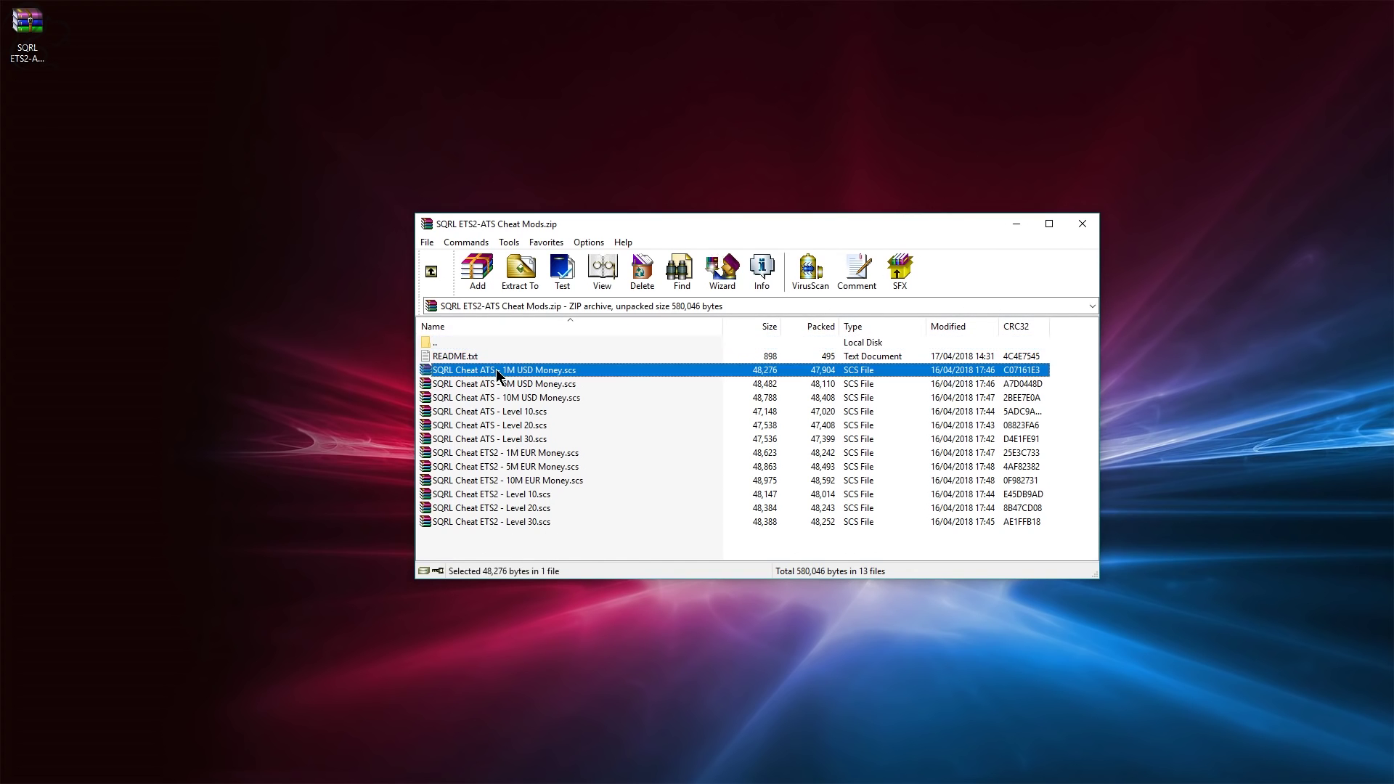
pyautogui.keyDown('shift'); pyautogui.click(501, 439); pyautogui.keyUp('shift')
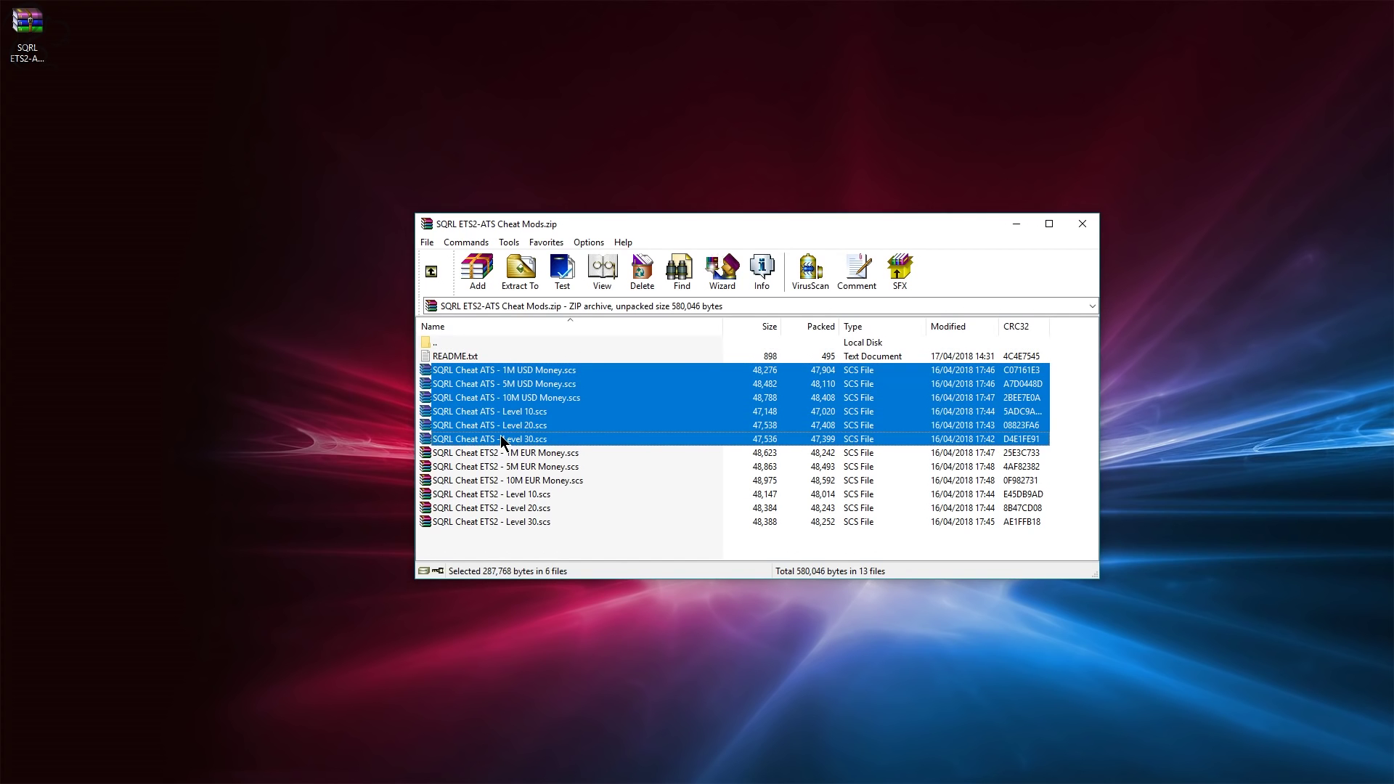
pyautogui.click(511, 453)
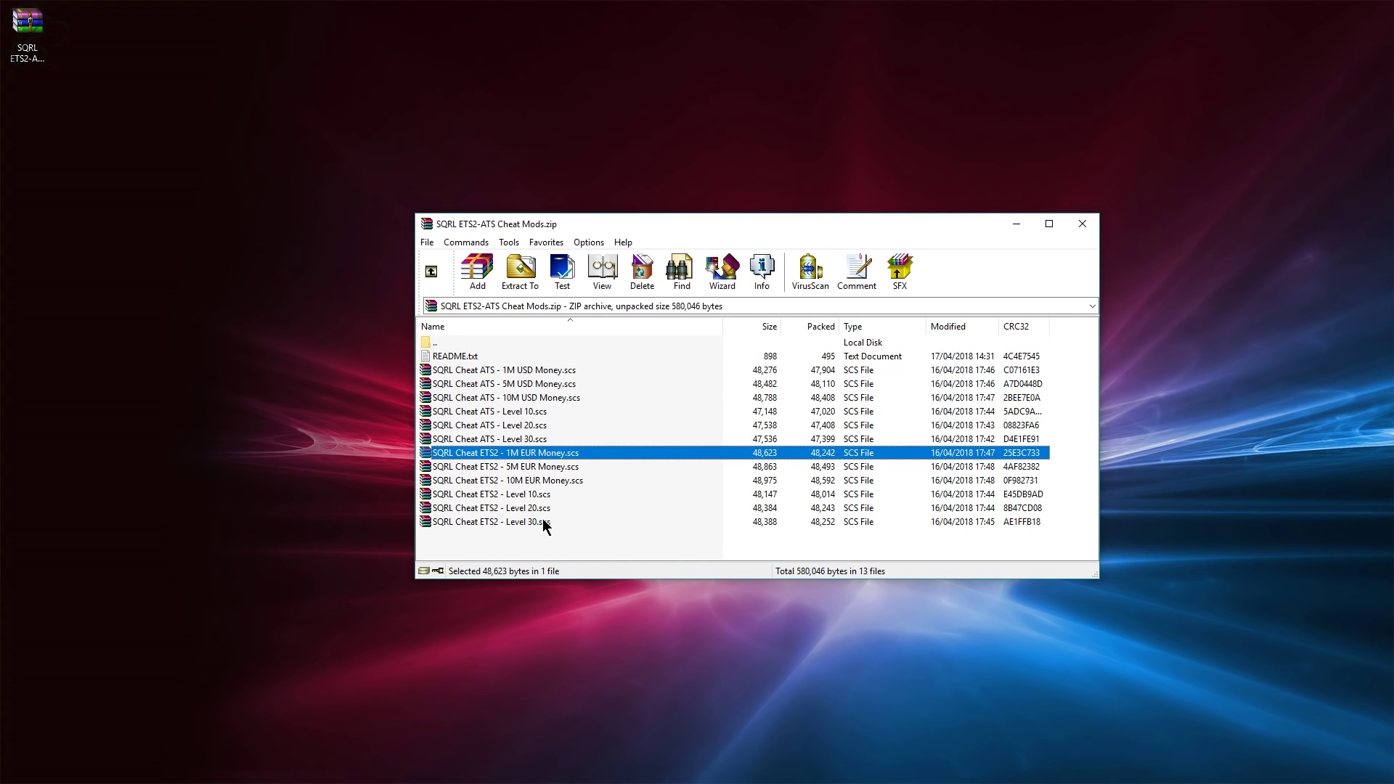
pyautogui.keyDown('shift'); pyautogui.click(544, 522); pyautogui.keyUp('shift')
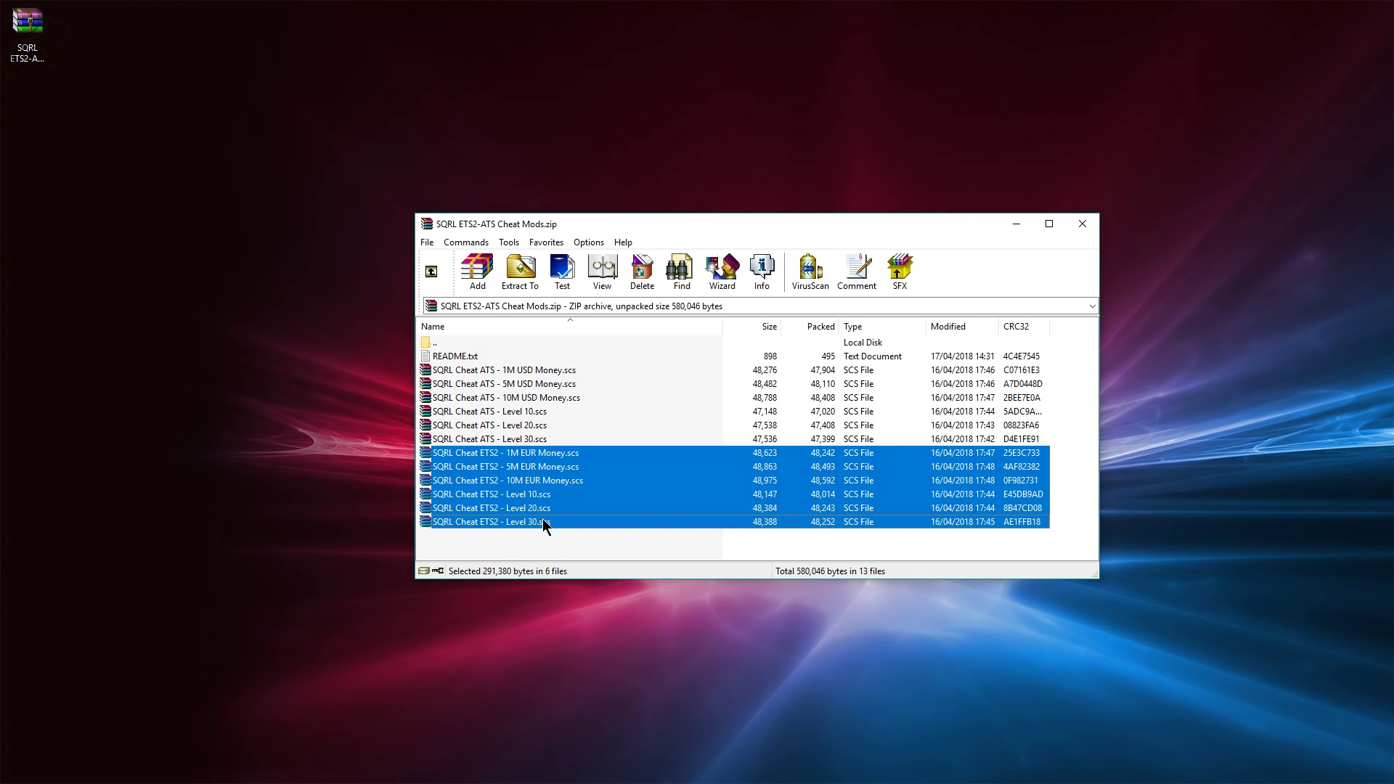
pyautogui.click(600, 545)
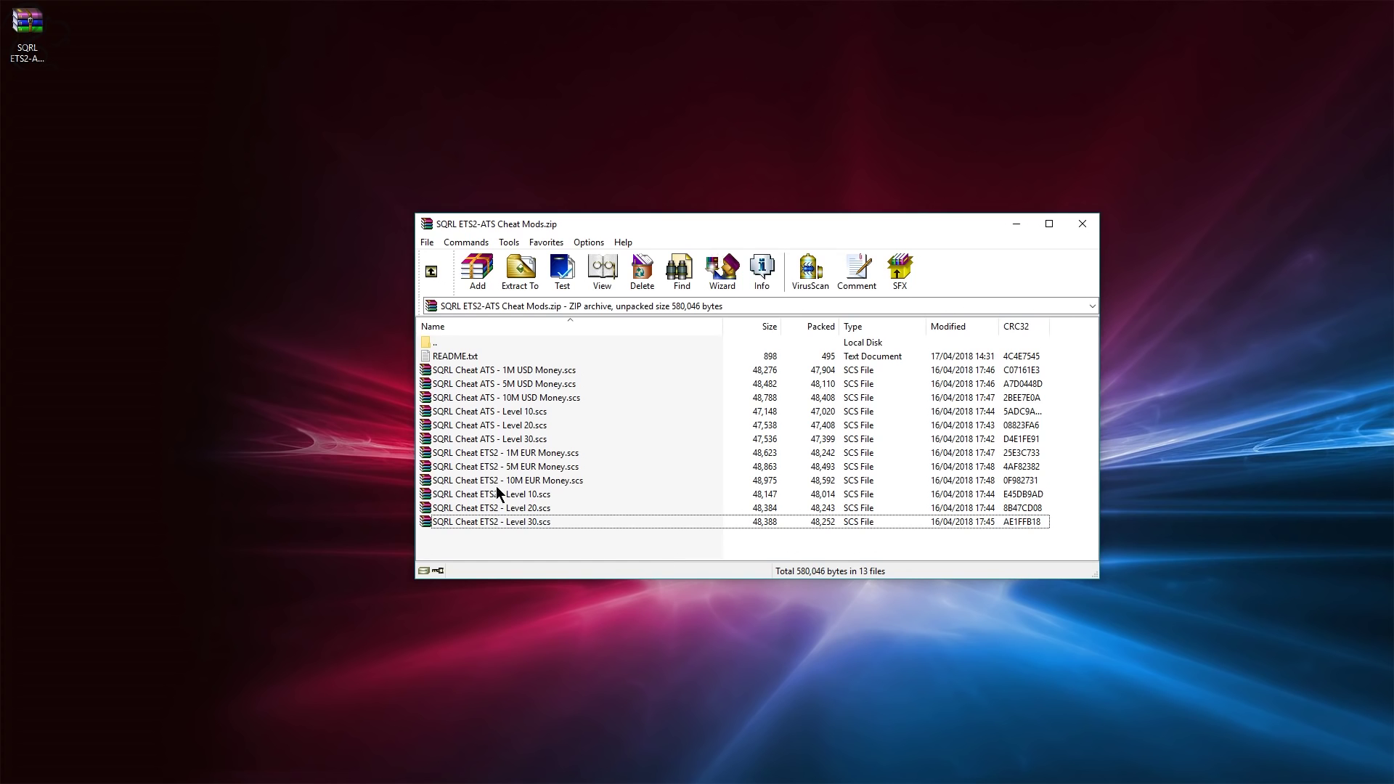
# Look through the ETS2 cheat files for the available EUR money amounts and level options.
pyautogui.click(533, 454)
pyautogui.click(538, 467)
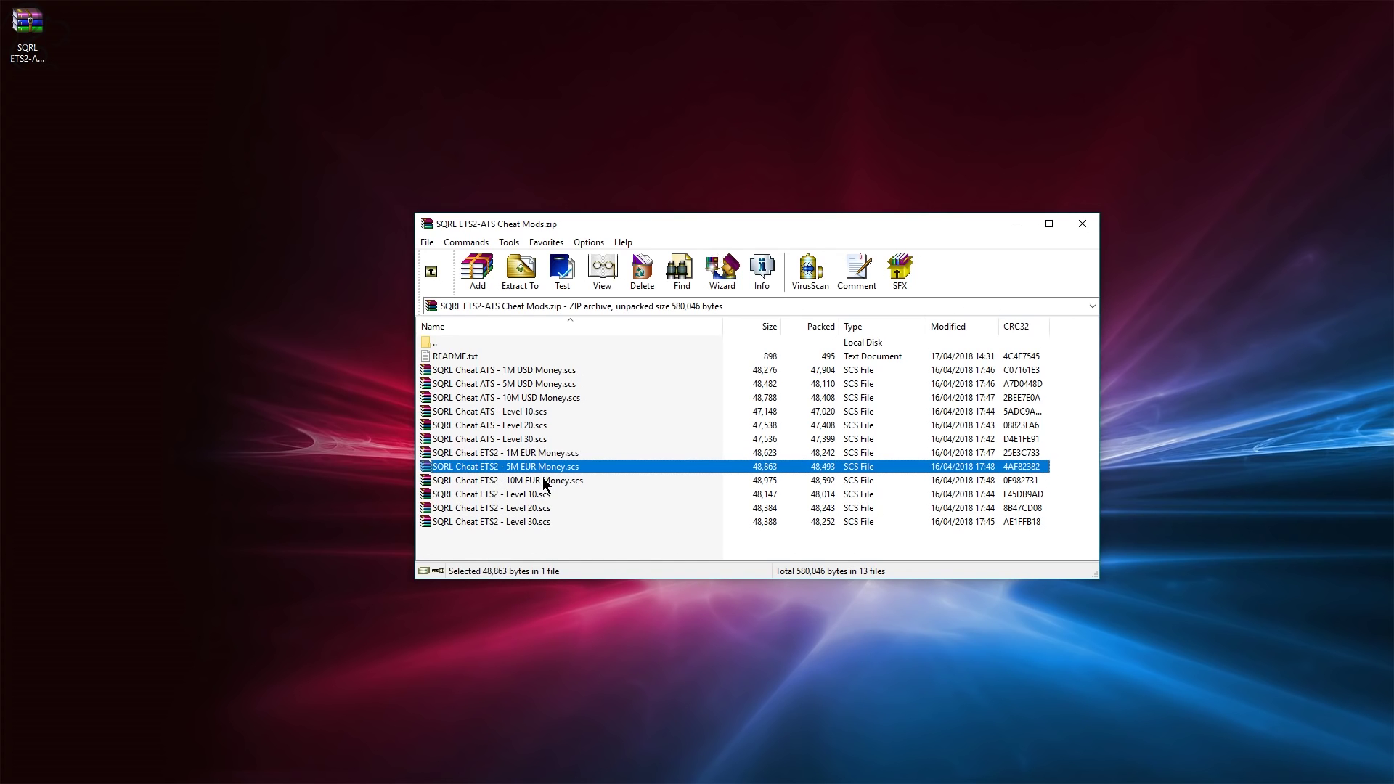
pyautogui.click(542, 480)
pyautogui.click(559, 453)
pyautogui.click(560, 467)
pyautogui.click(562, 475)
pyautogui.press('Up')
pyautogui.press('Up')
pyautogui.click(561, 467)
pyautogui.click(563, 480)
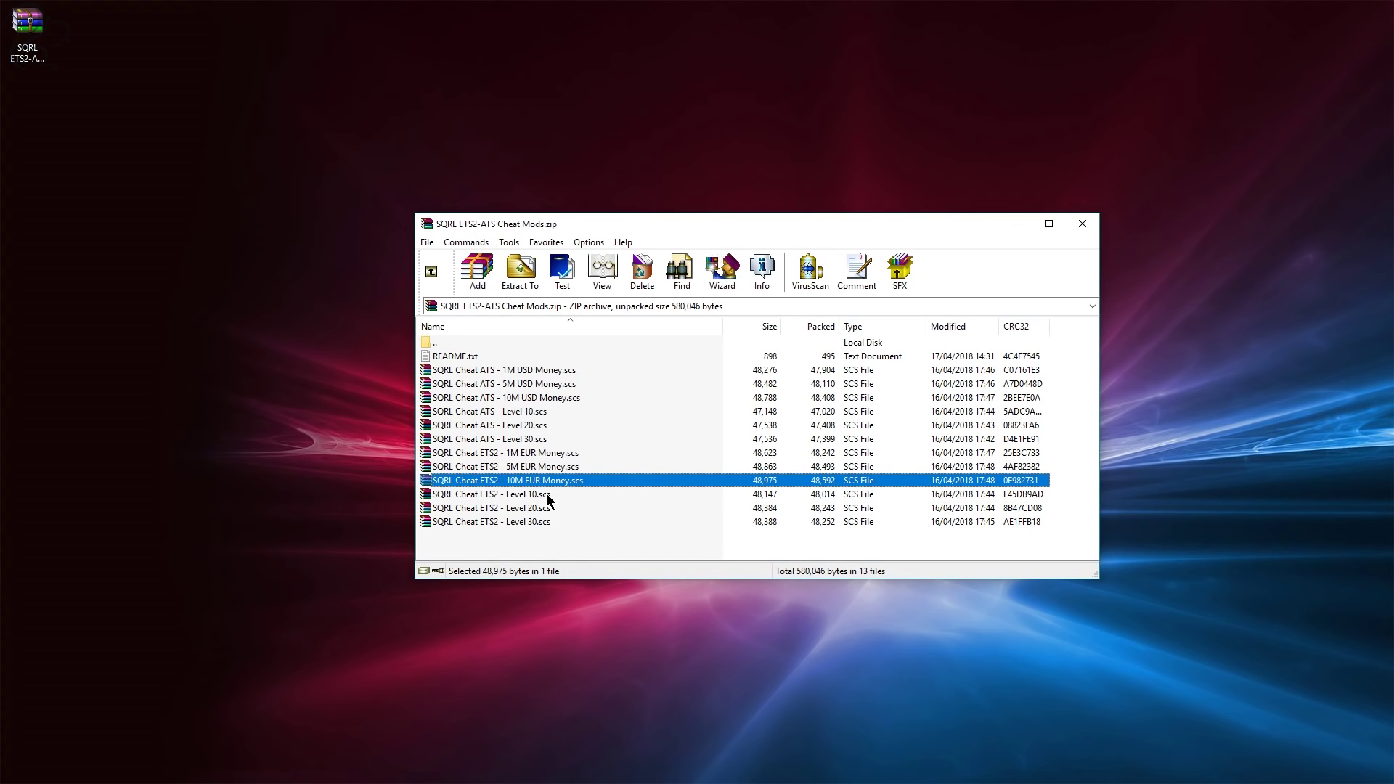
pyautogui.click(546, 493)
pyautogui.click(547, 507)
pyautogui.click(543, 520)
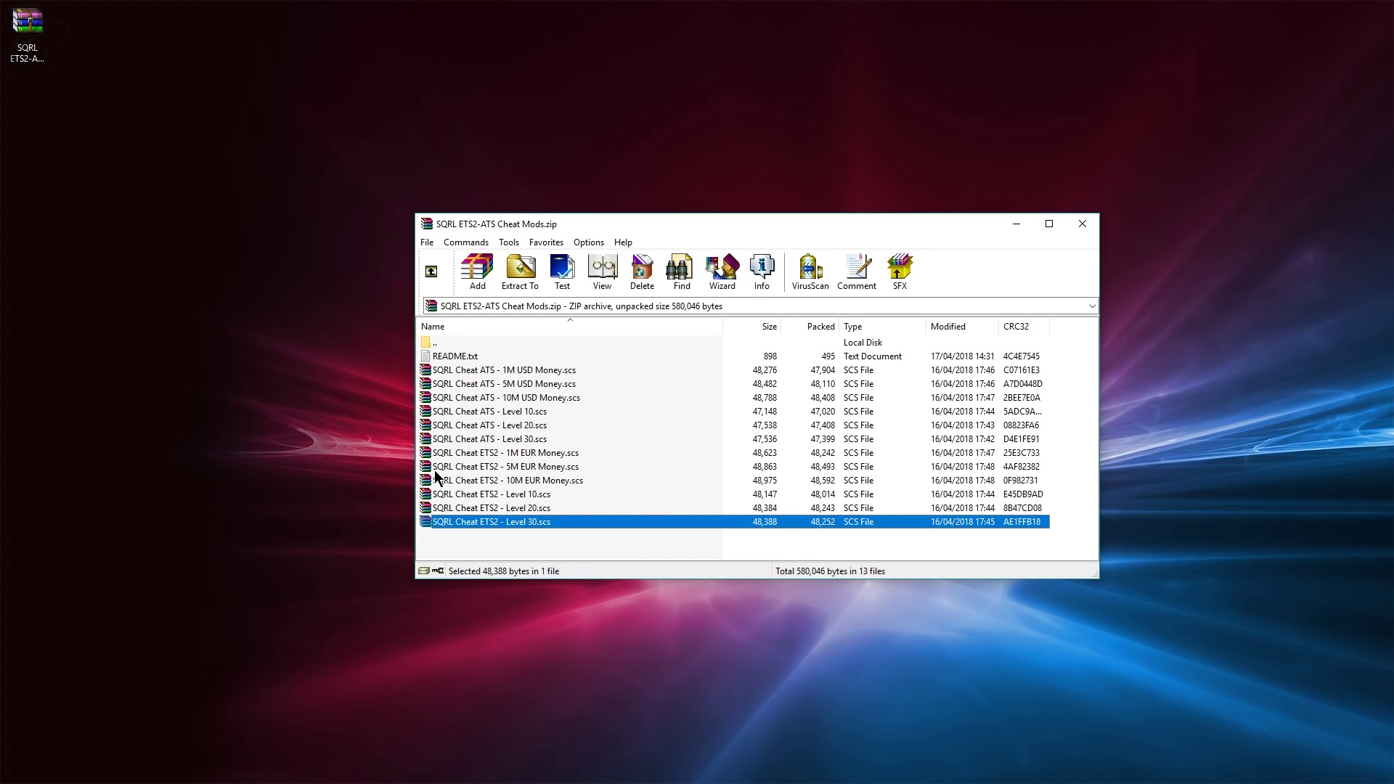
# Select the ETS2 5M EUR Money file and open the mod folder of Documents > Euro Truck Simulator 2 alongside the archive.
pyautogui.click(538, 470)
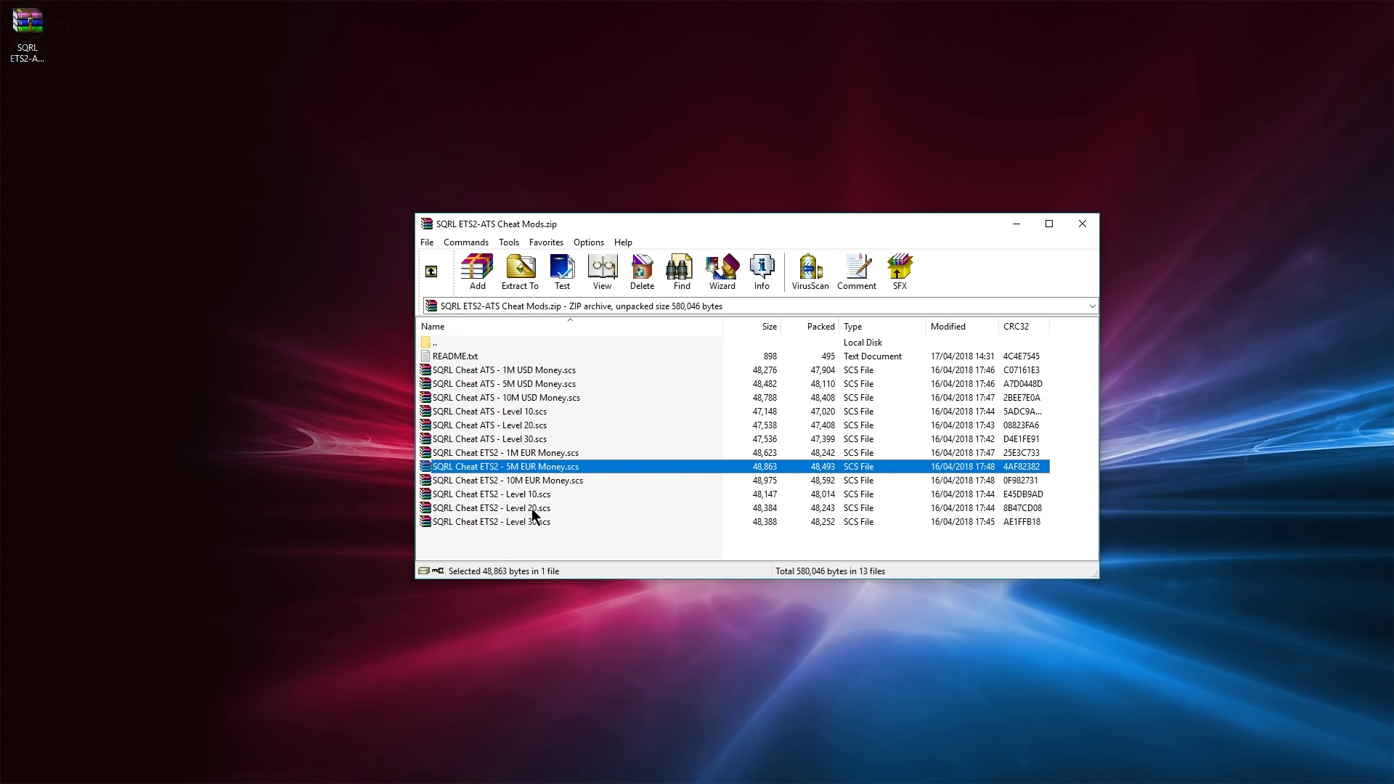
pyautogui.moveTo(770, 218); pyautogui.dragTo(1016, 68)
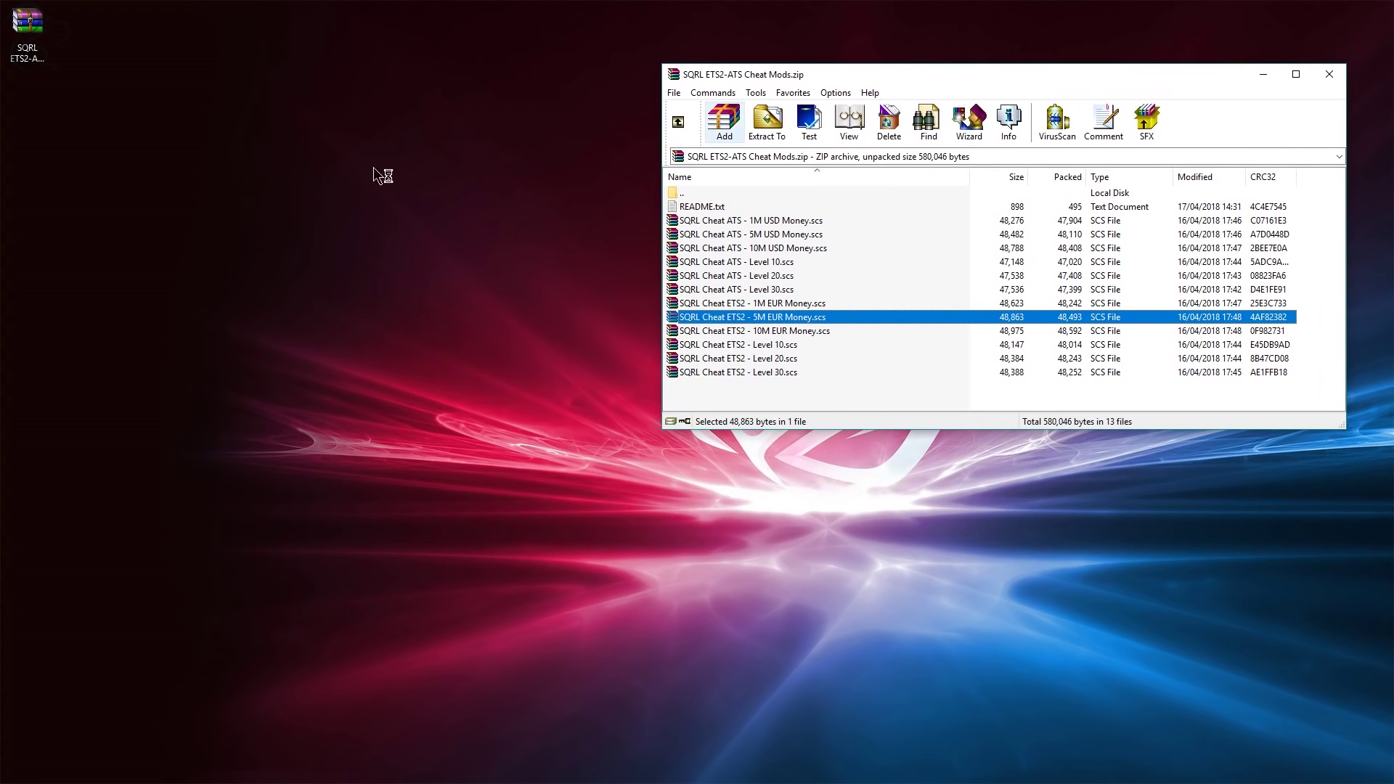
pyautogui.moveTo(0, 254); pyautogui.dragTo(298, 285)
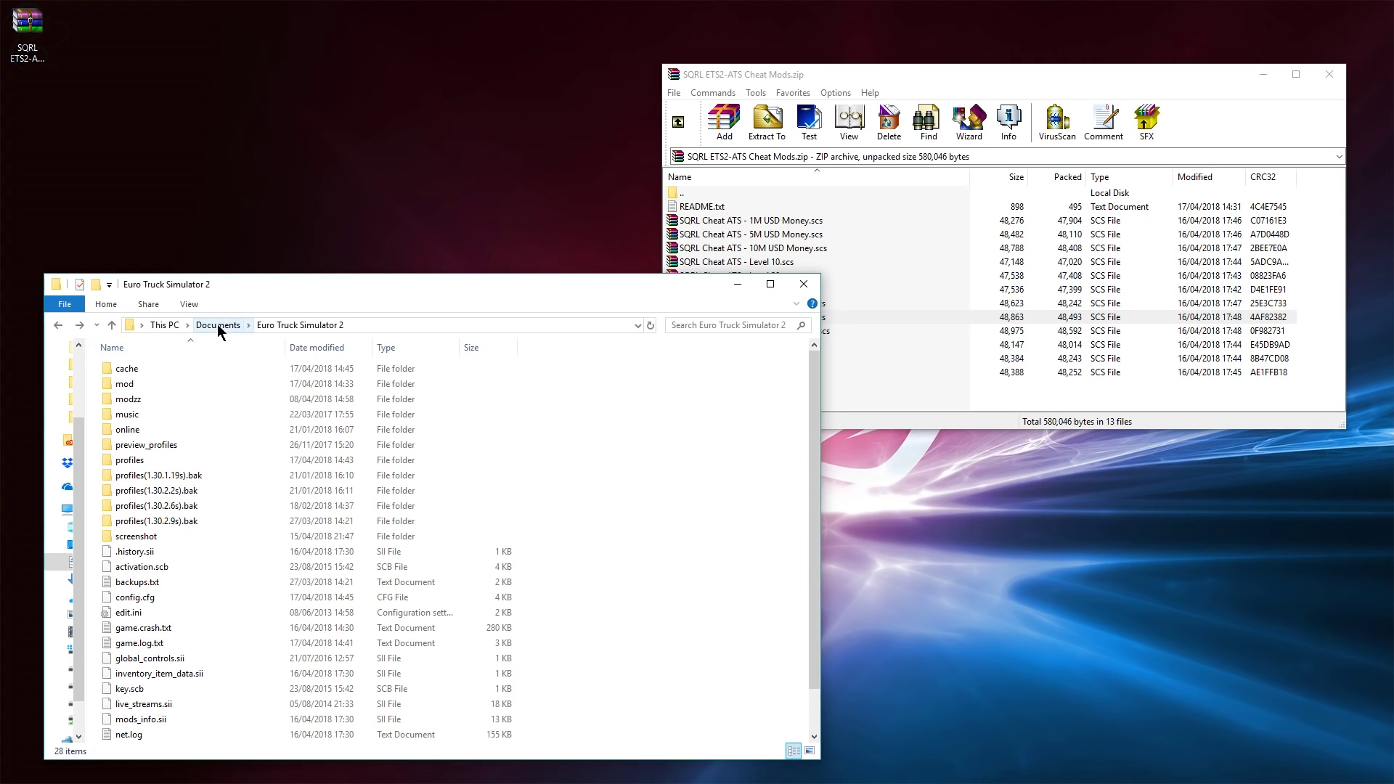
pyautogui.click(139, 385)
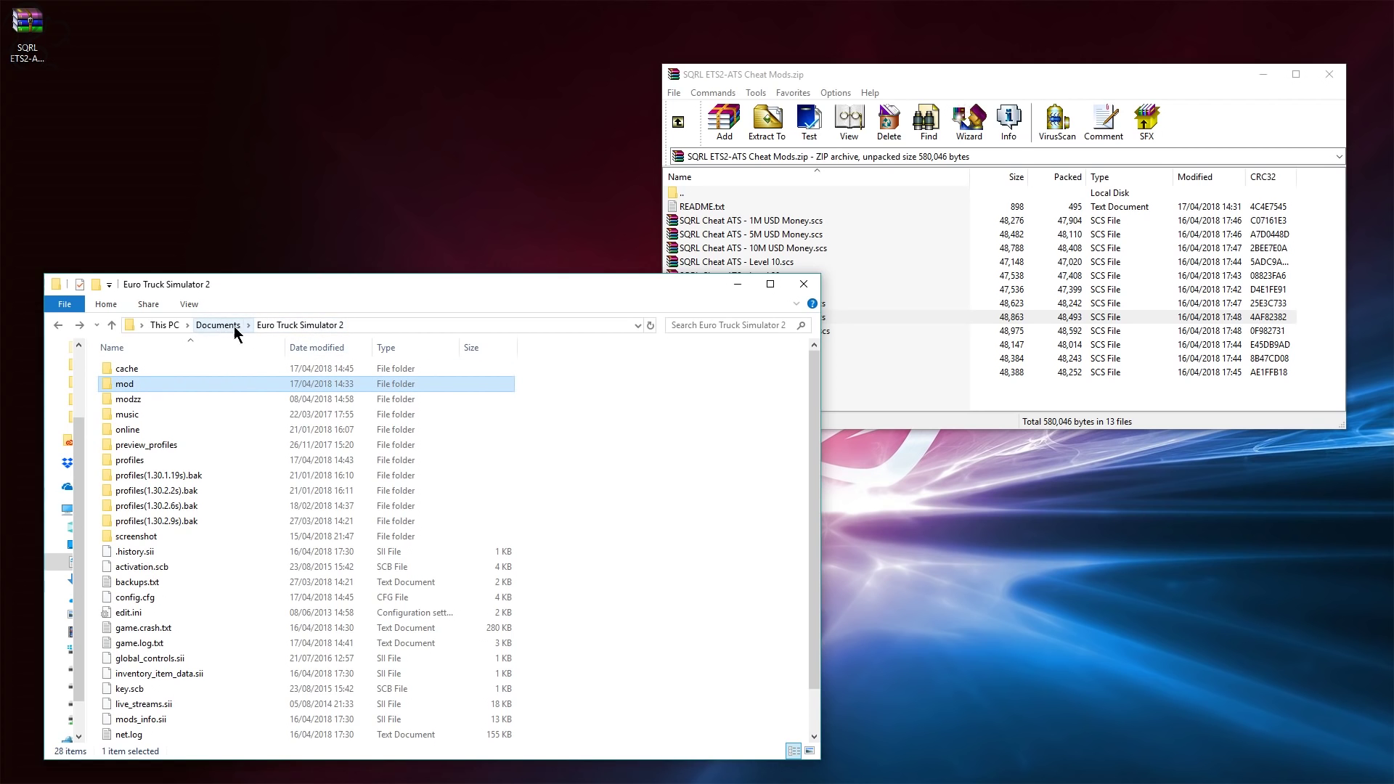
pyautogui.doubleClick(159, 385)
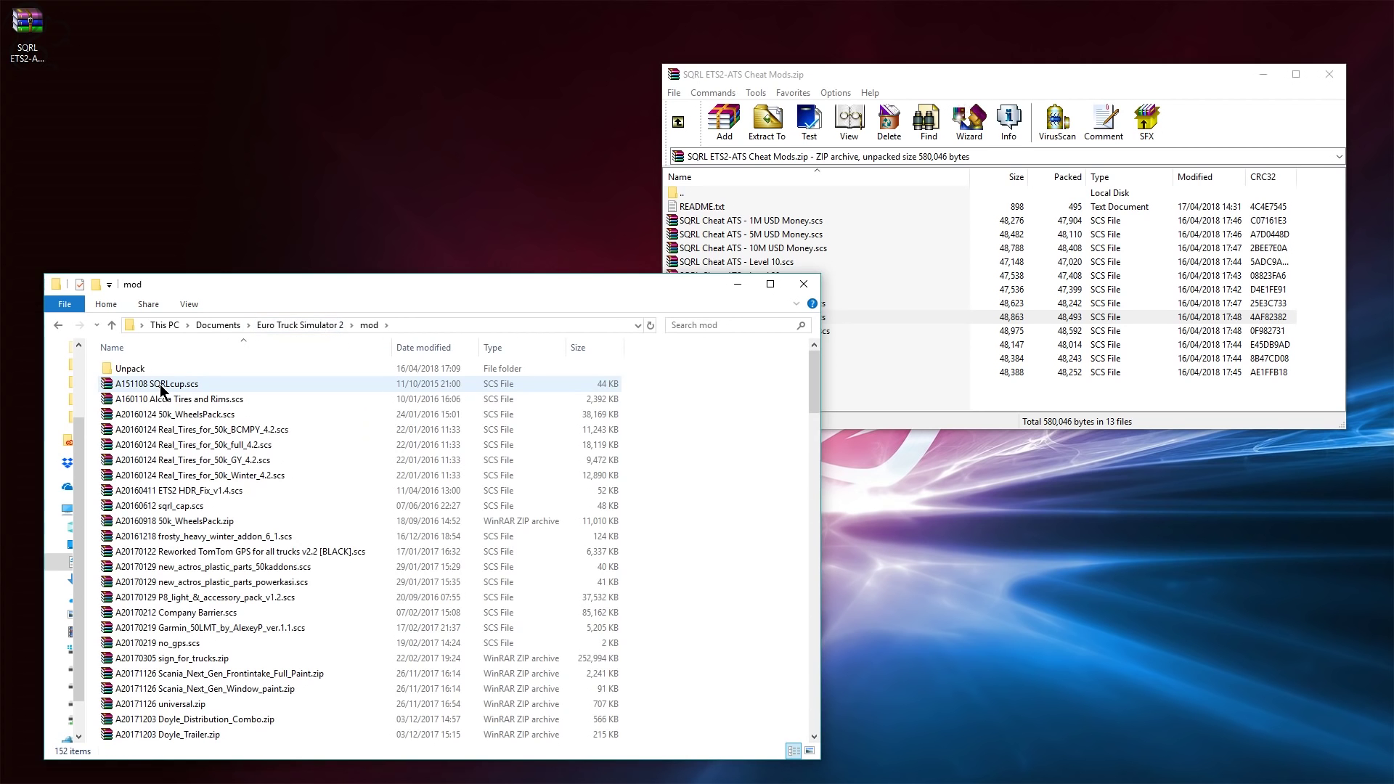
# Extract SQRL Cheat ETS2 - 5M EUR Money.scs and SQRL Cheat ETS2 - Level 20.scs into the mod folder.
pyautogui.moveTo(1006, 83); pyautogui.dragTo(1017, 190)
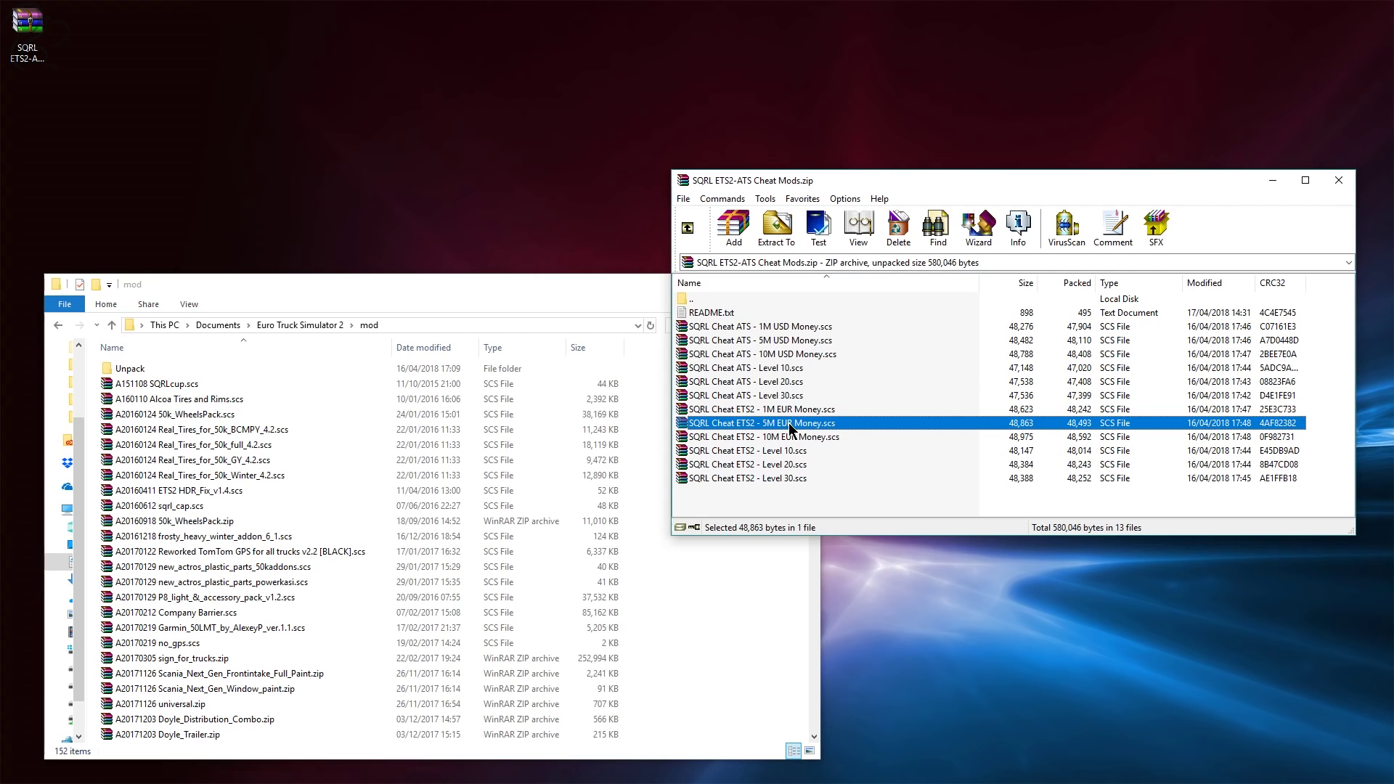
pyautogui.keyDown('ctrl'); pyautogui.click(795, 467); pyautogui.keyUp('ctrl')
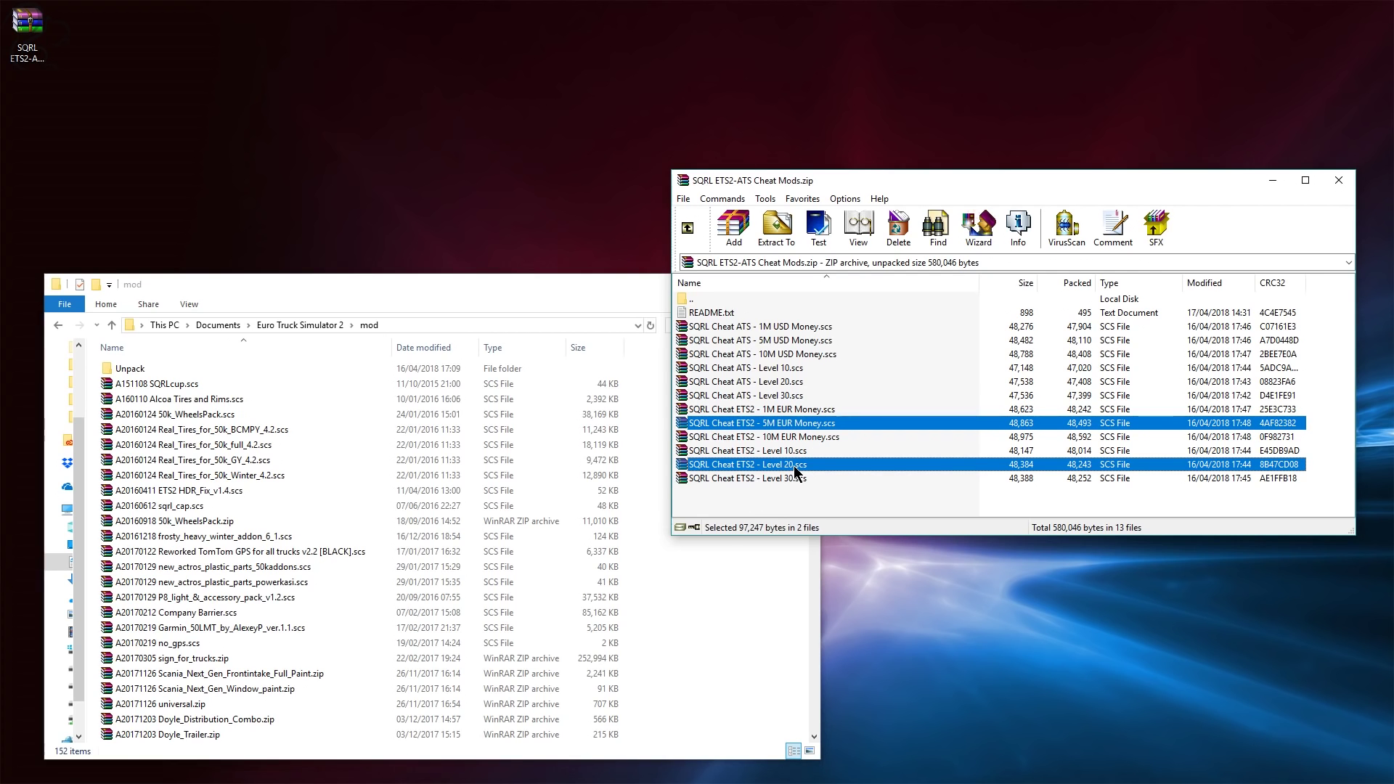
pyautogui.moveTo(797, 468); pyautogui.dragTo(780, 579)
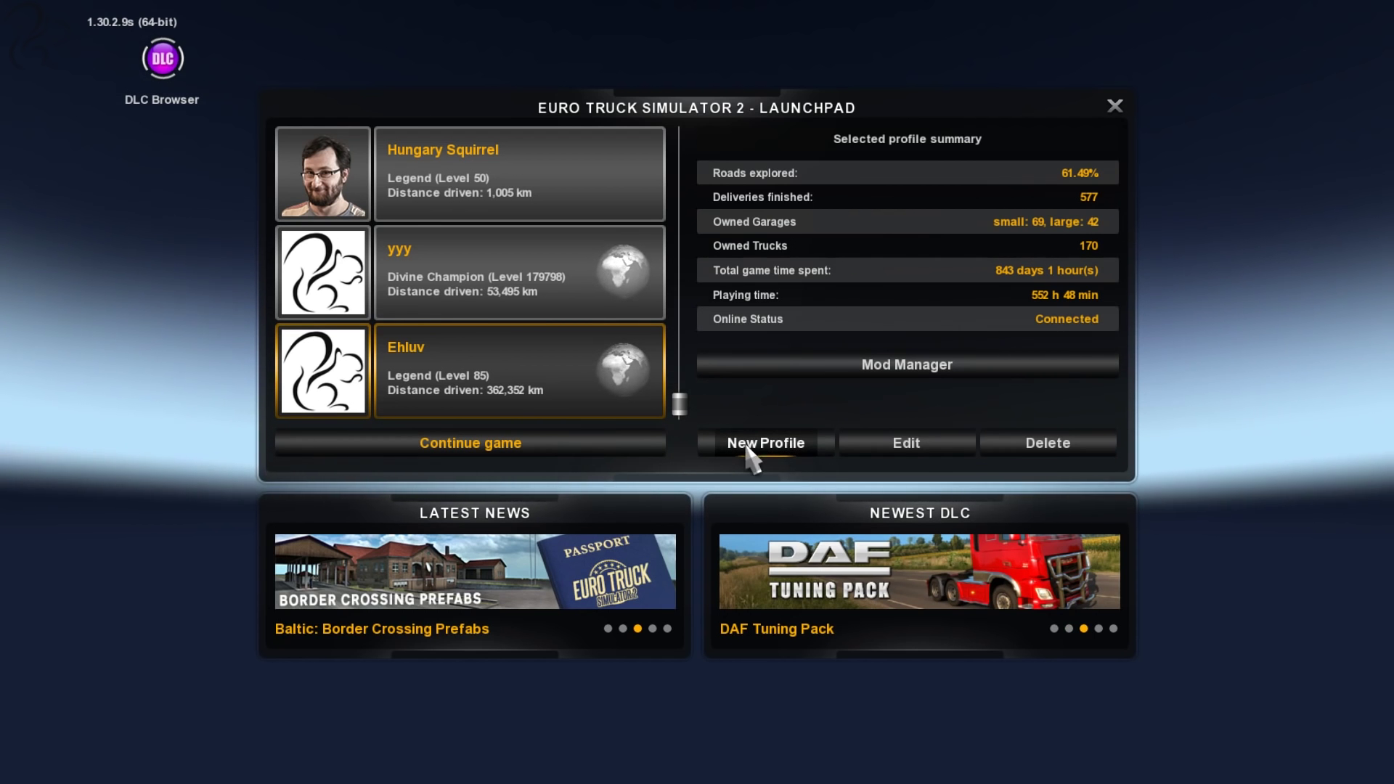
# Switch to Euro Truck Simulator 2, start a new profile and name it Test Profile.
pyautogui.click(772, 440)
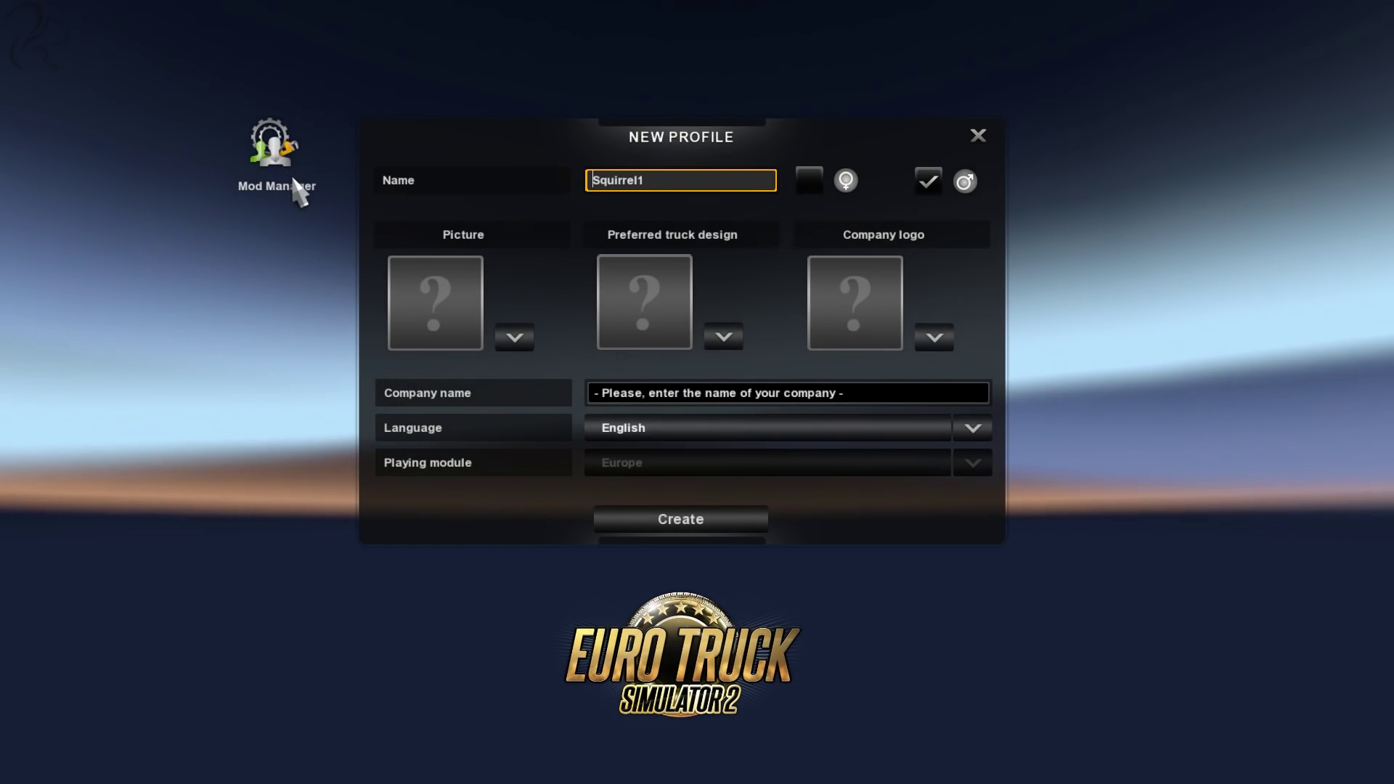
pyautogui.click(712, 185)
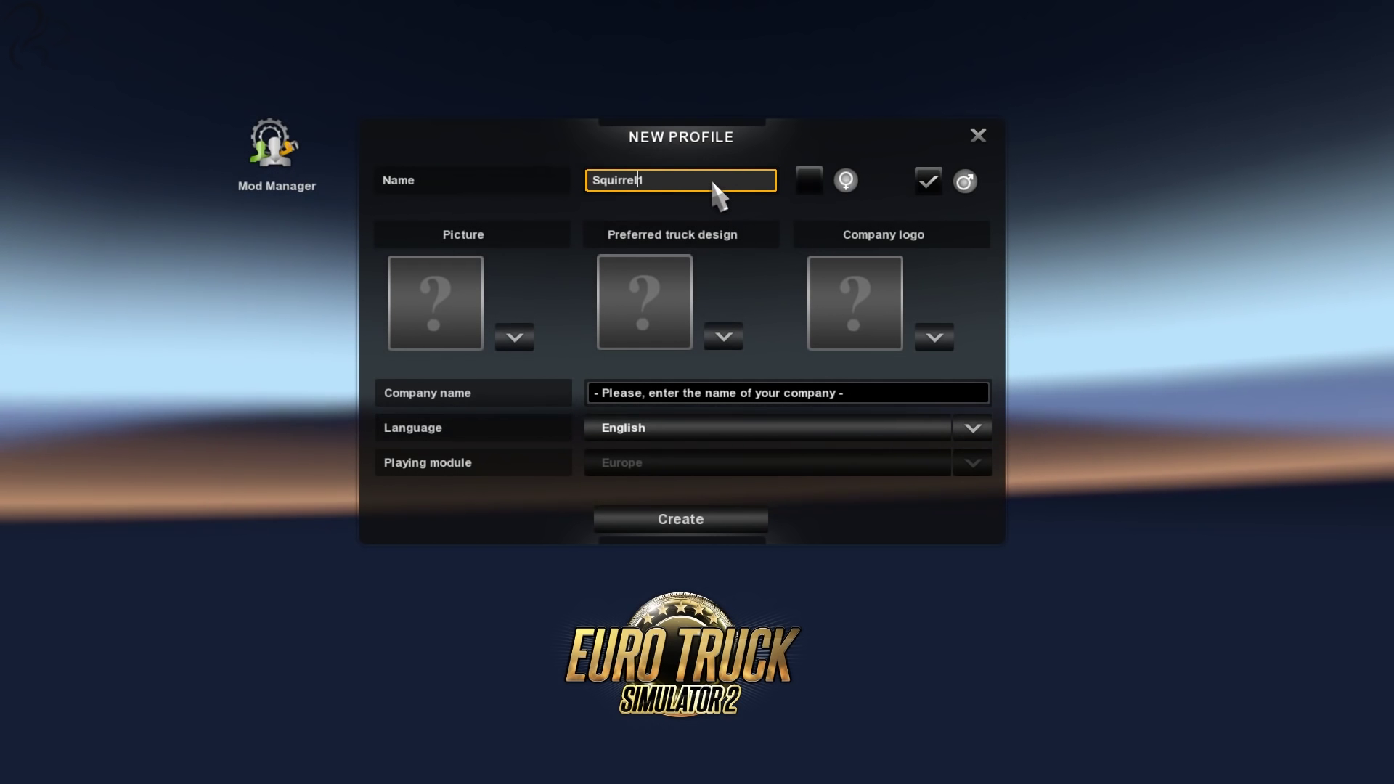
pyautogui.press('BackSpace')
pyautogui.press('BackSpace')
pyautogui.press('BackSpace')
pyautogui.press('BackSpace')
pyautogui.press('BackSpace')
pyautogui.press('BackSpace')
pyautogui.press('BackSpace')
pyautogui.press('BackSpace')
pyautogui.press('BackSpace')
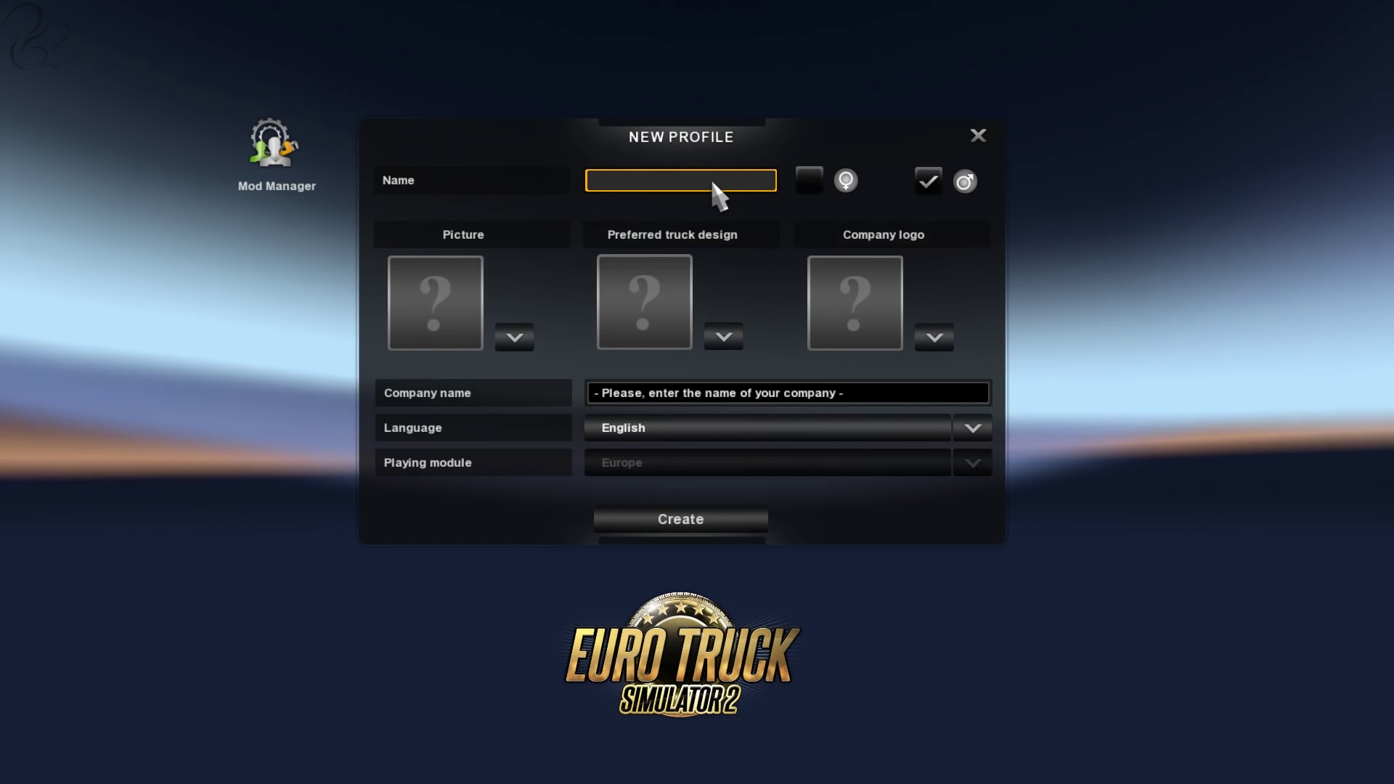
pyautogui.write('Steel')
pyautogui.press('BackSpace')
pyautogui.press('BackSpace')
pyautogui.press('BackSpace')
pyautogui.press('BackSpace')
pyautogui.press('BackSpace')
pyautogui.write('Test Profile')
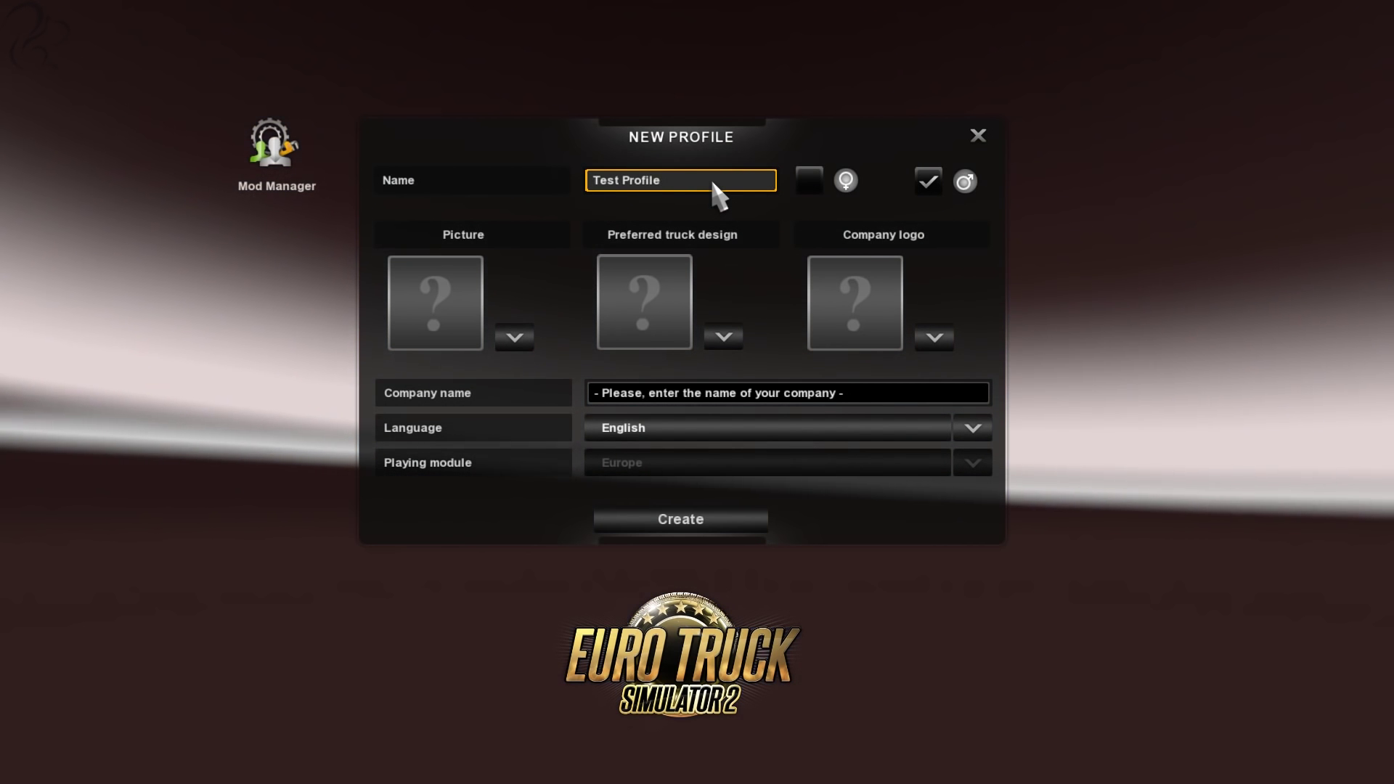
# Give the profile a driver picture, the yellow truck design and the diamond arrow logo, with Cheat Inc. as the company name.
pyautogui.click(514, 337)
pyautogui.click(506, 415)
pyautogui.click(723, 337)
pyautogui.click(482, 414)
pyautogui.click(934, 337)
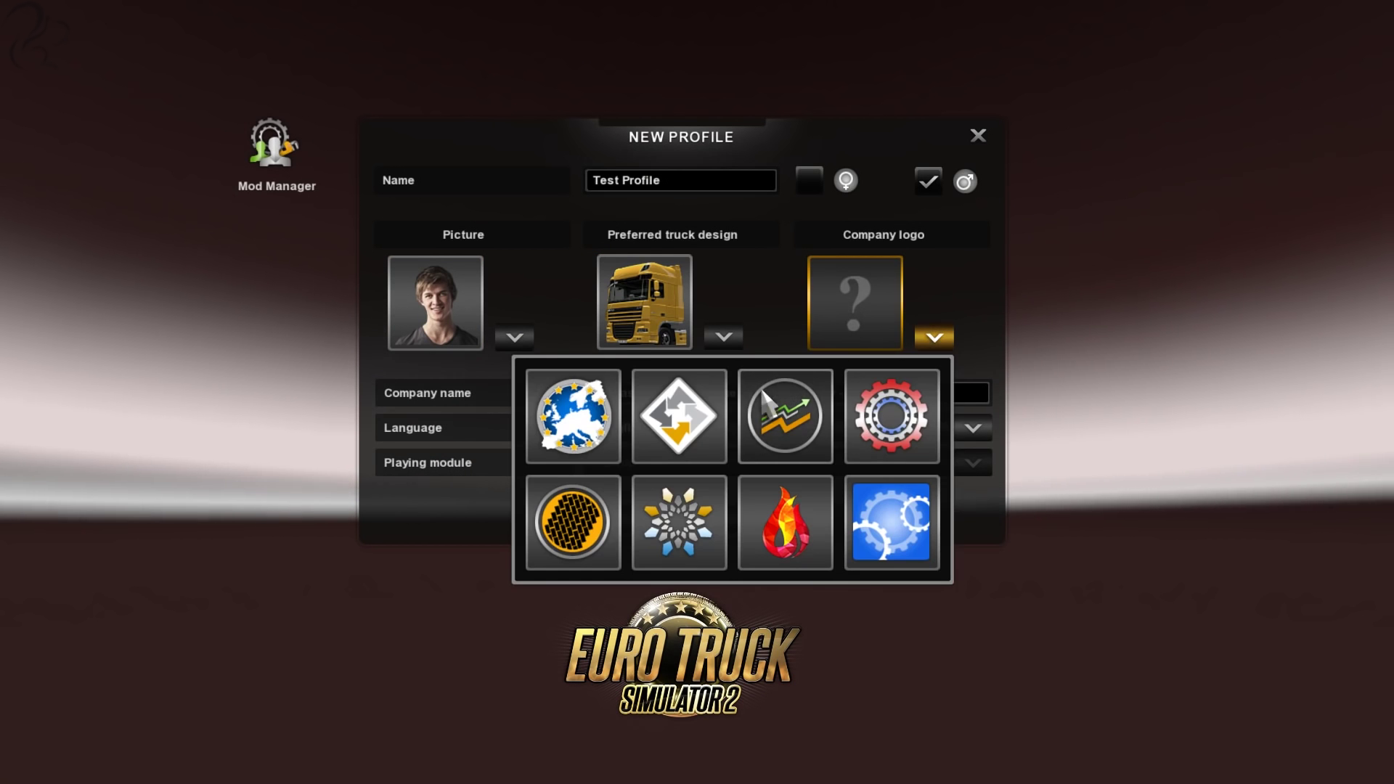
pyautogui.click(679, 416)
pyautogui.click(678, 399)
pyautogui.write('Cheat Inc.')
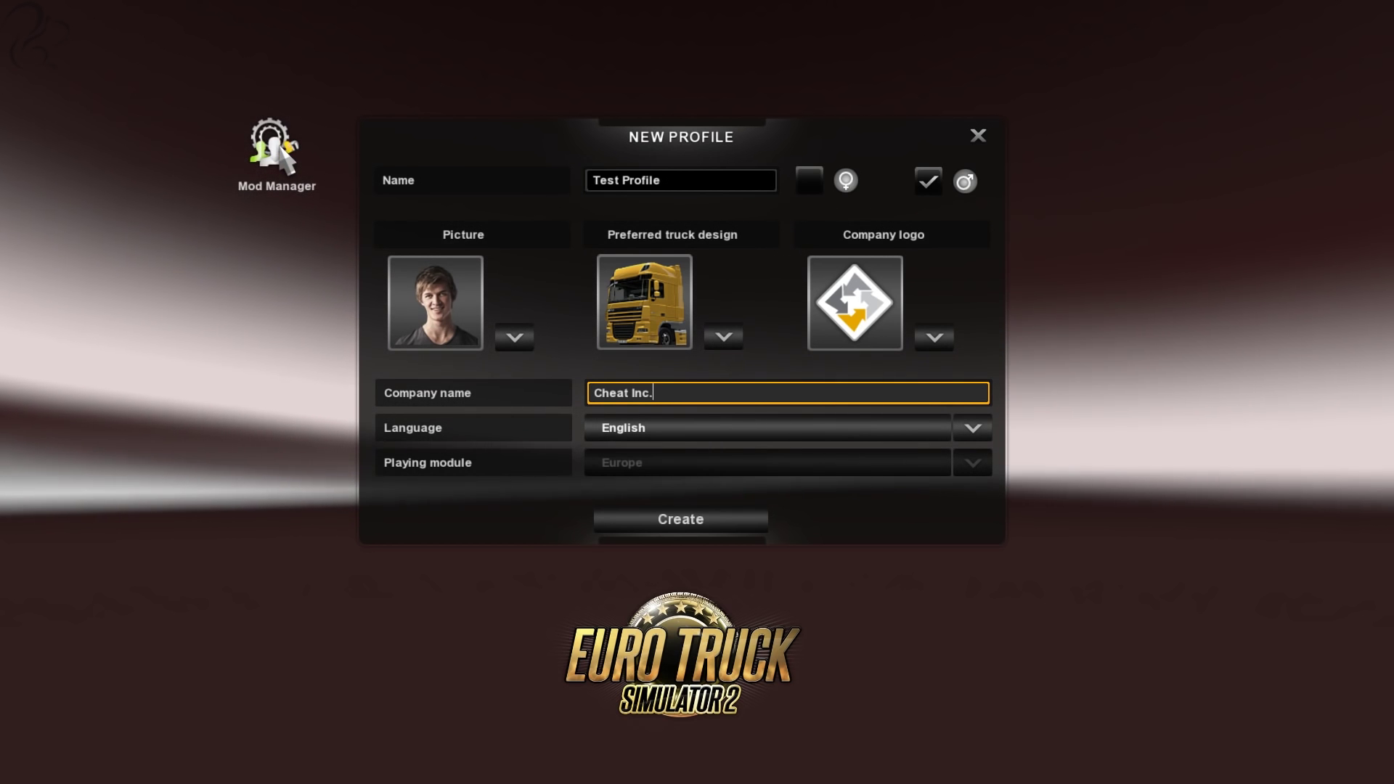
# Activate the SQRL Cheat ETS2 - Level 20 and 5M EUR Money mods for the new profile and confirm the changes.
pyautogui.click(280, 148)
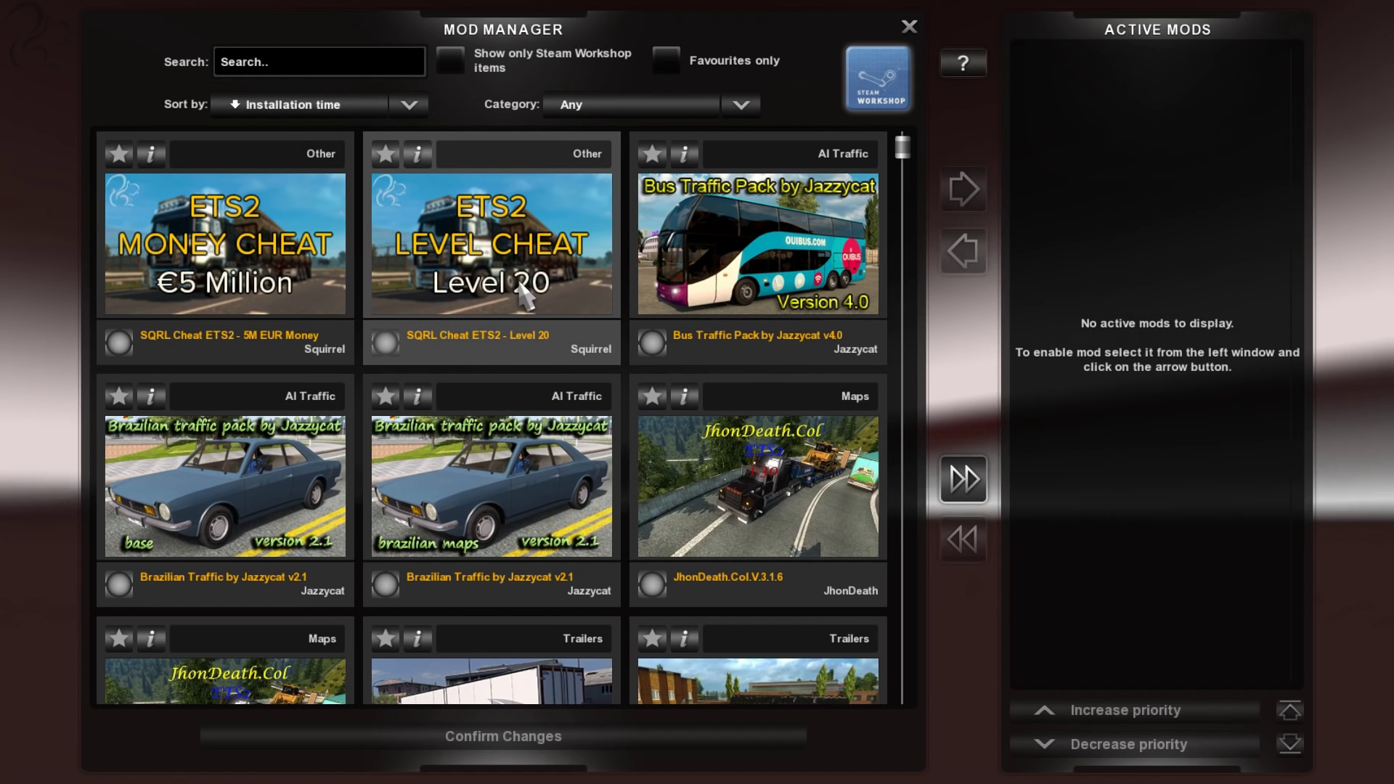
pyautogui.doubleClick(475, 276)
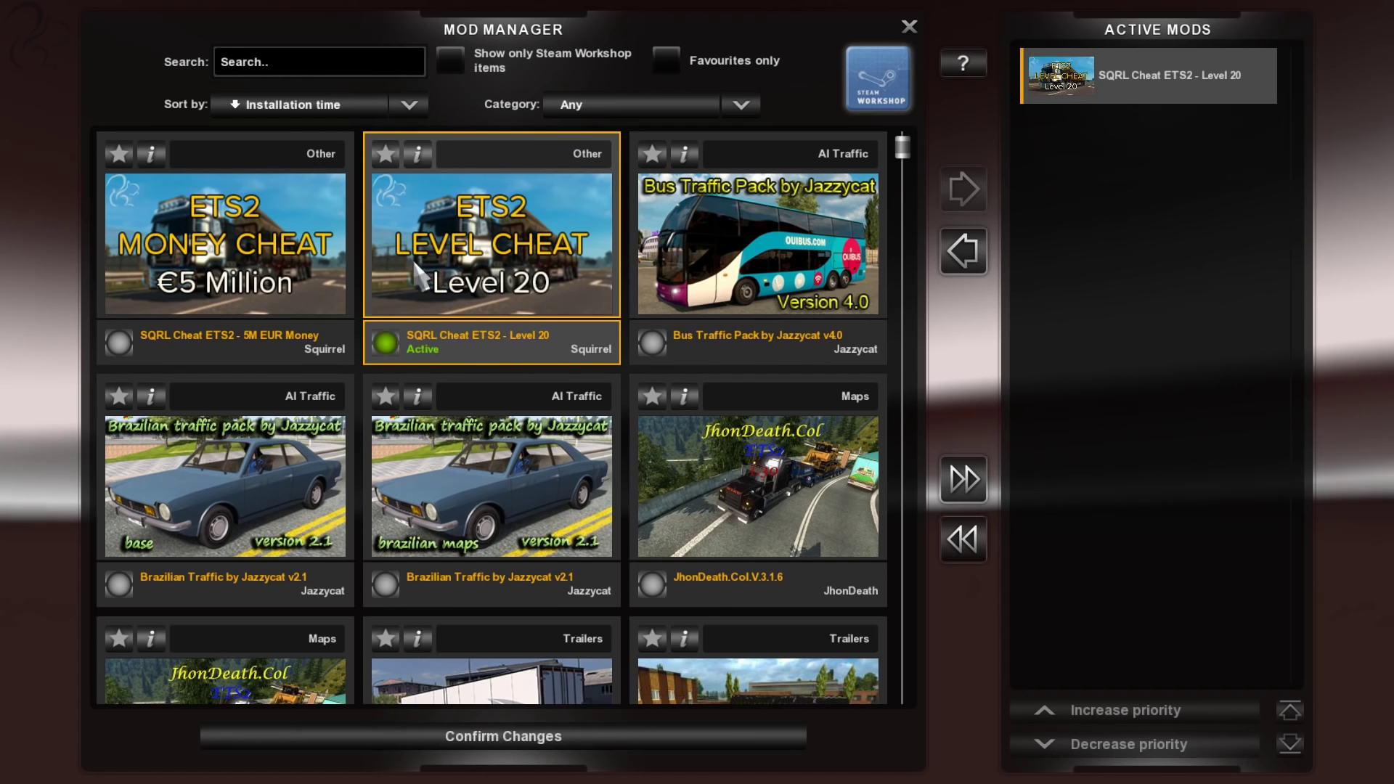
pyautogui.doubleClick(250, 258)
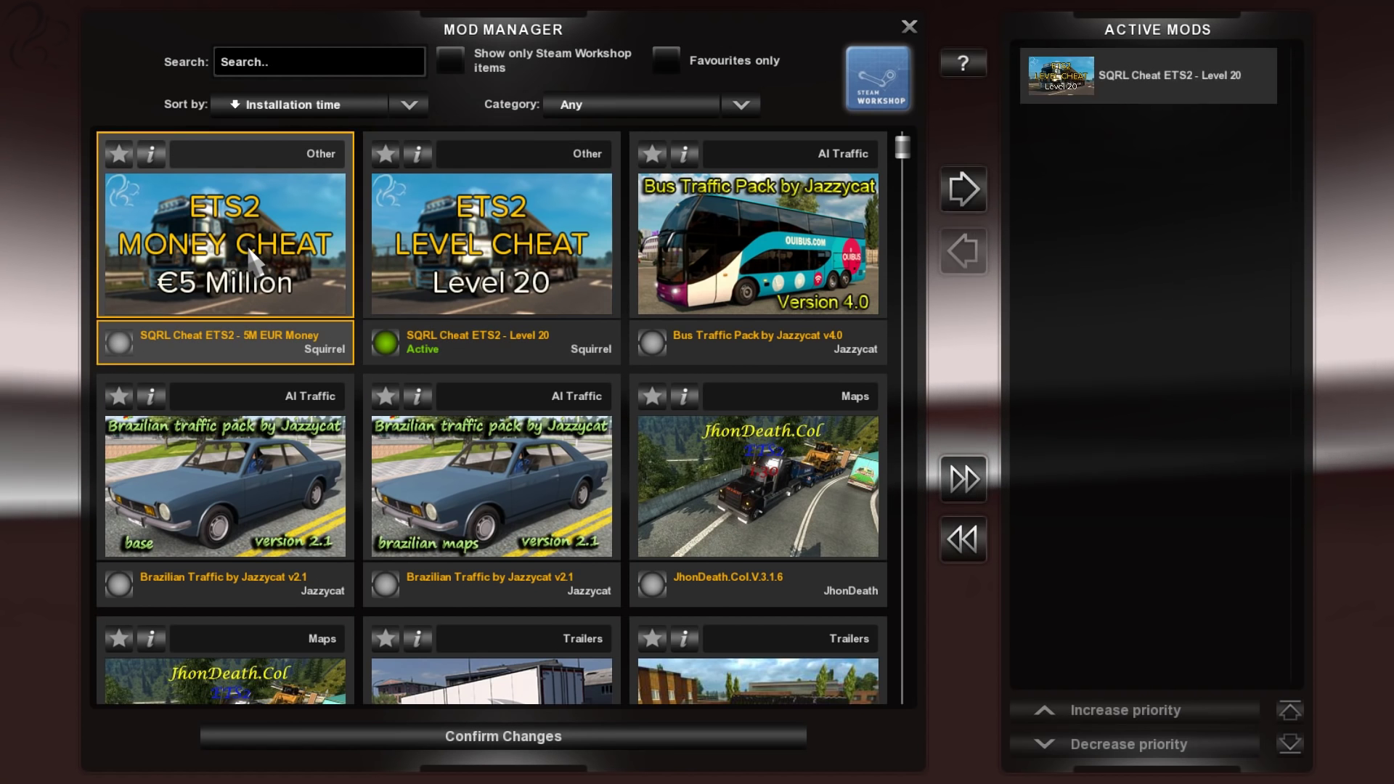
pyautogui.click(499, 287)
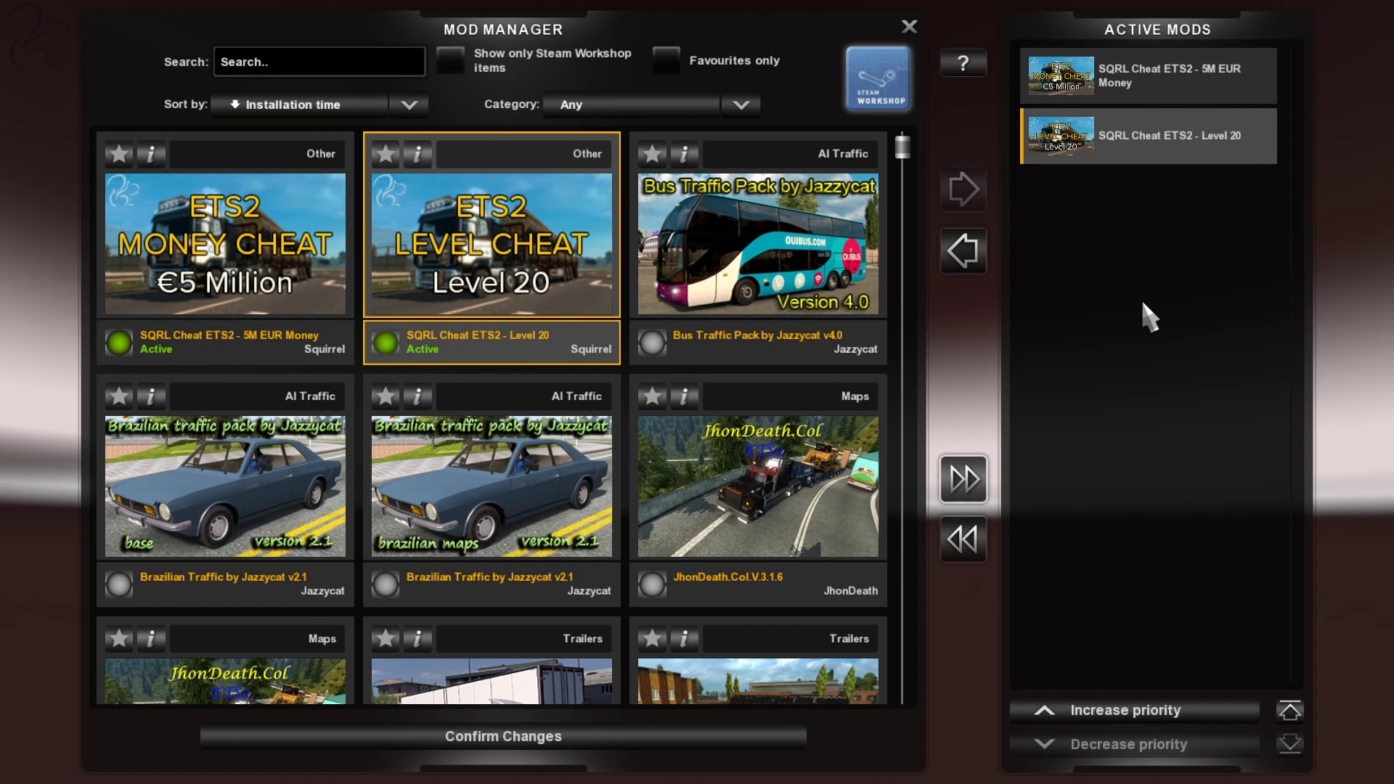
pyautogui.click(733, 734)
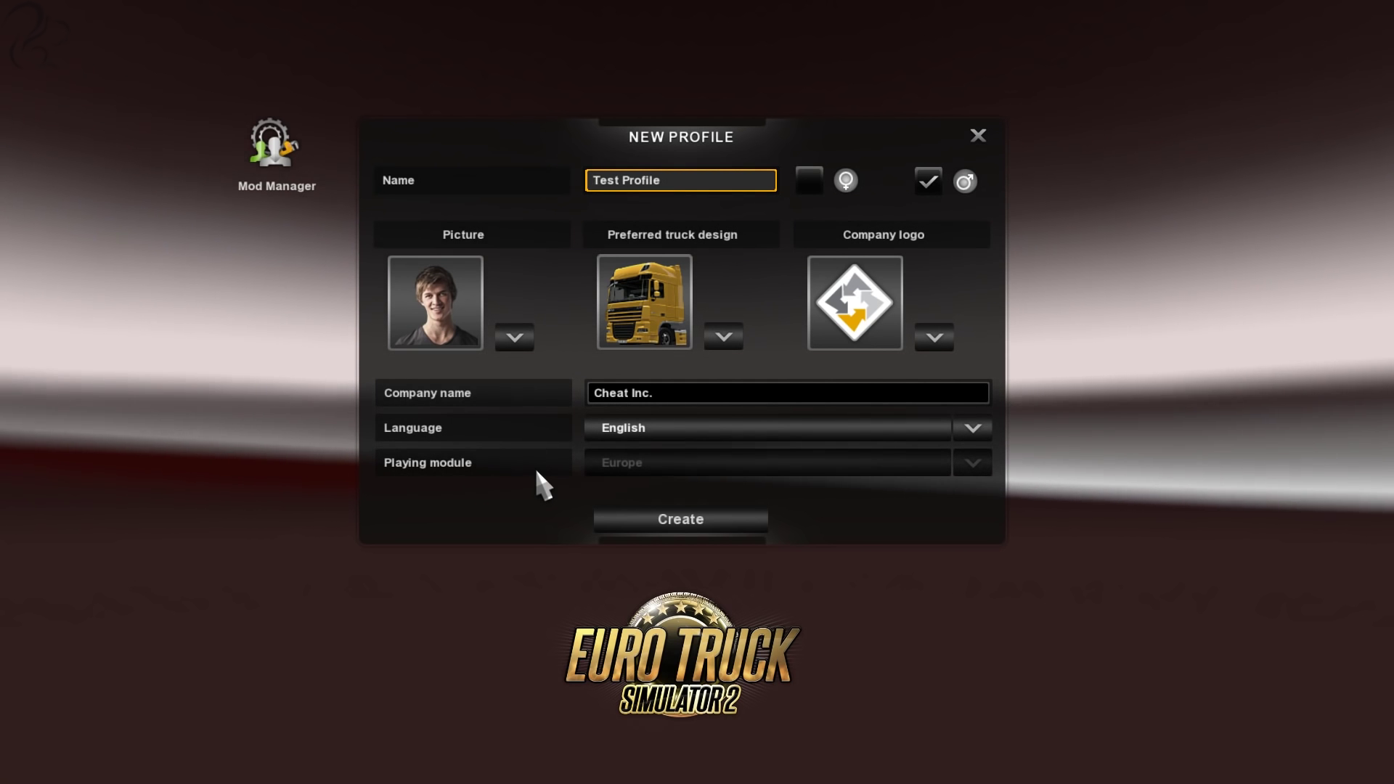
# Create the profile and skip the input wizard.
pyautogui.click(731, 513)
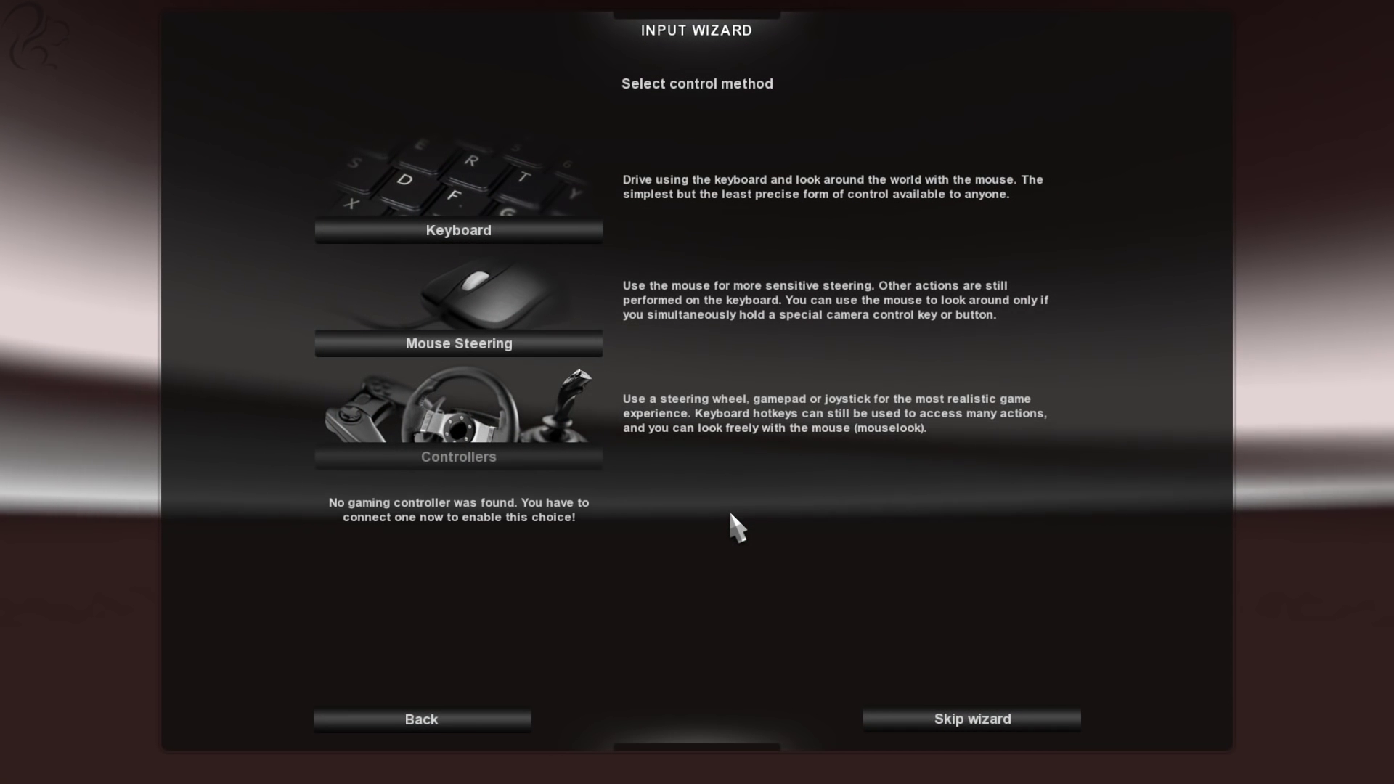
pyautogui.click(982, 725)
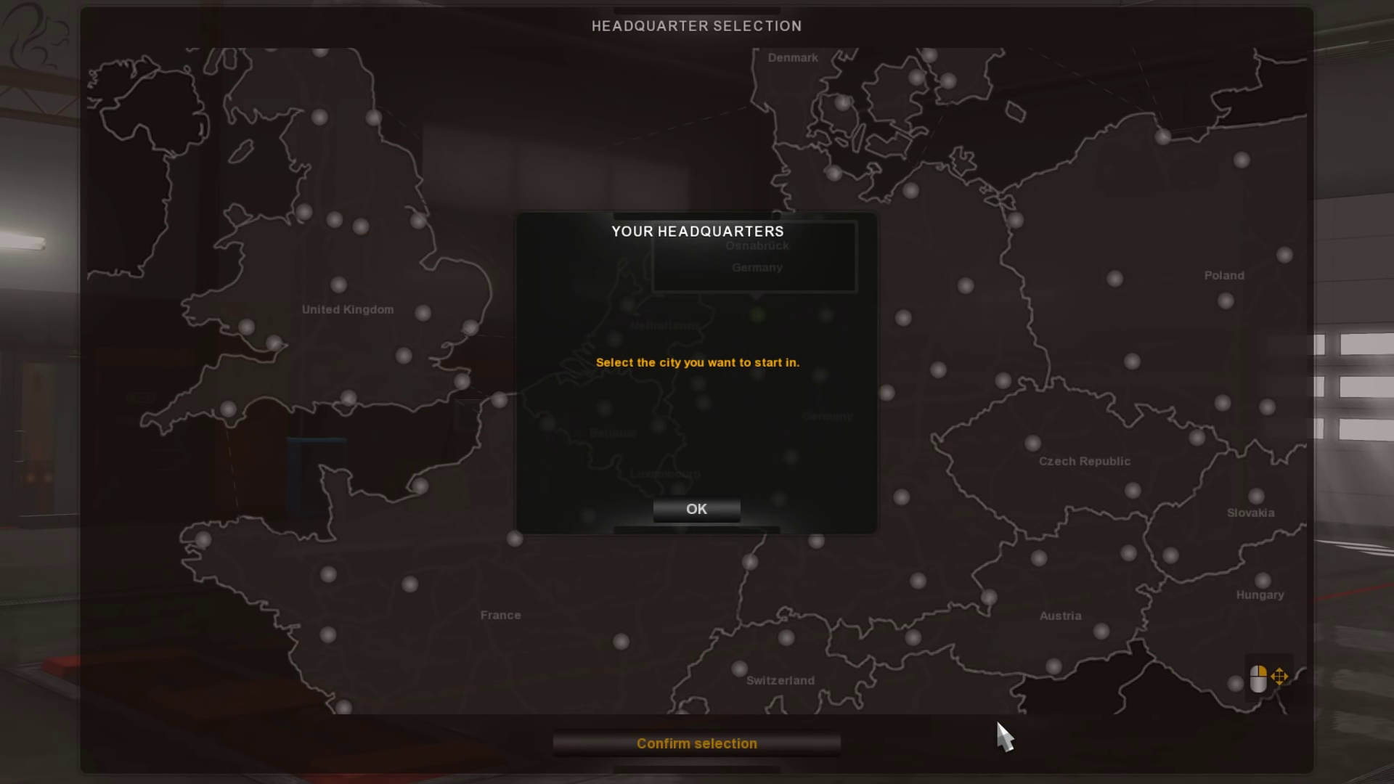
# Choose Köln, Germany as the headquarters city and confirm the selection.
pyautogui.click(729, 509)
pyautogui.moveTo(932, 669); pyautogui.dragTo(880, 663)
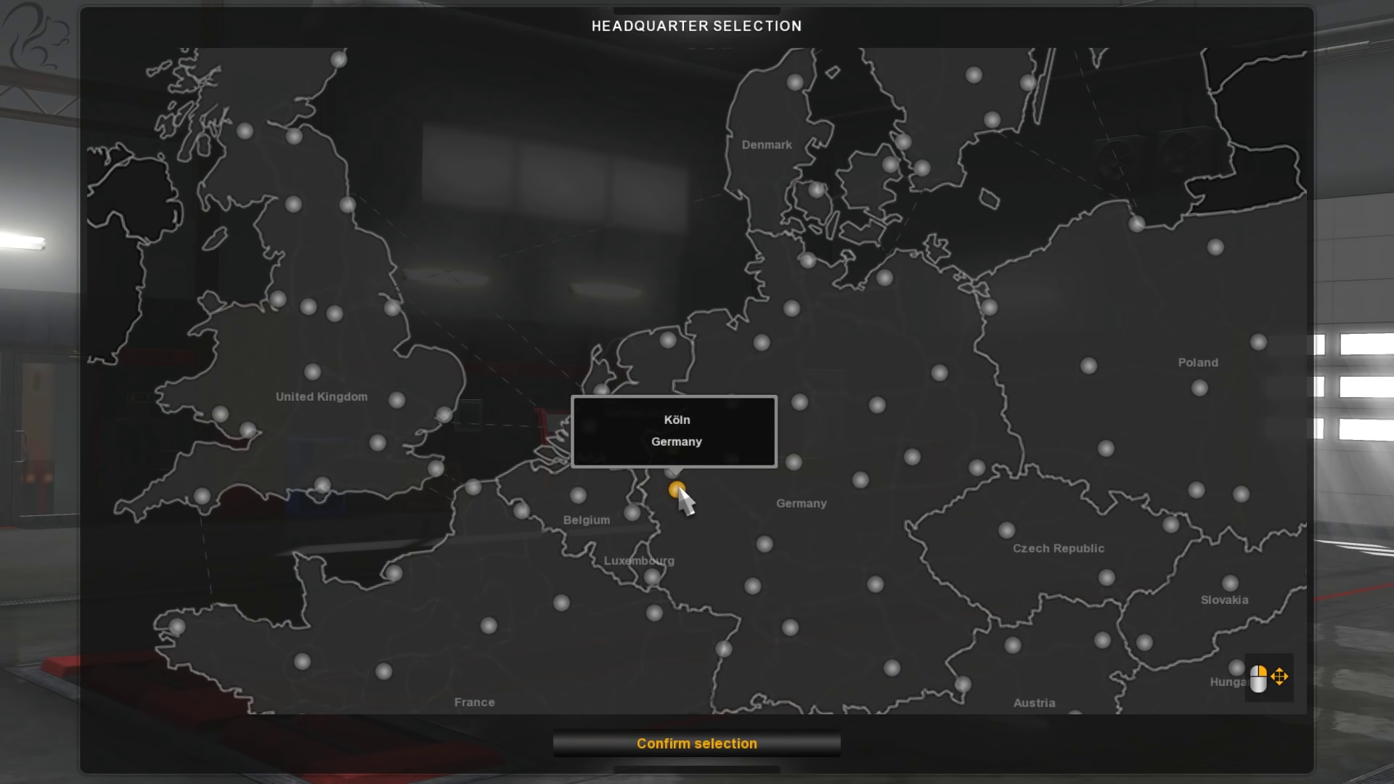
pyautogui.click(705, 739)
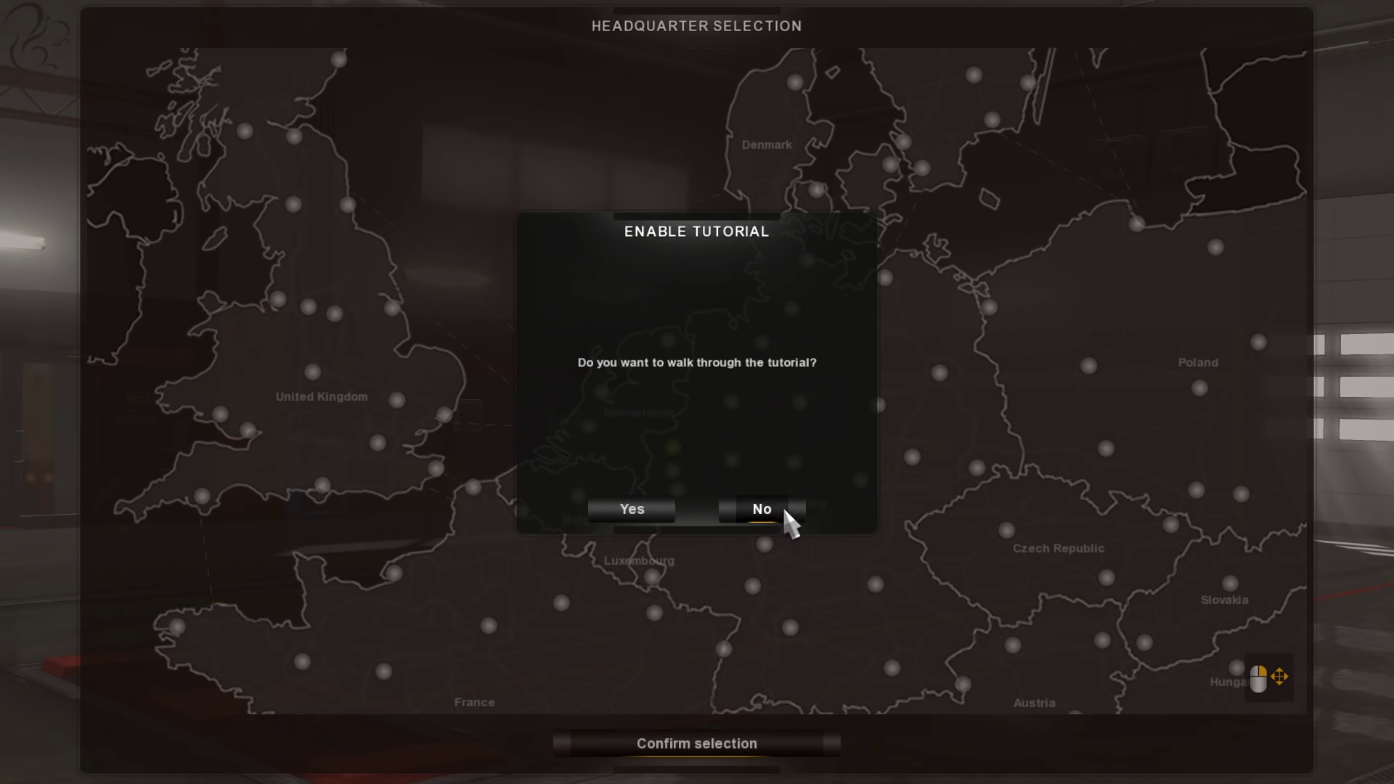
# Decline the tutorial and continue past the welcome message.
pyautogui.click(784, 506)
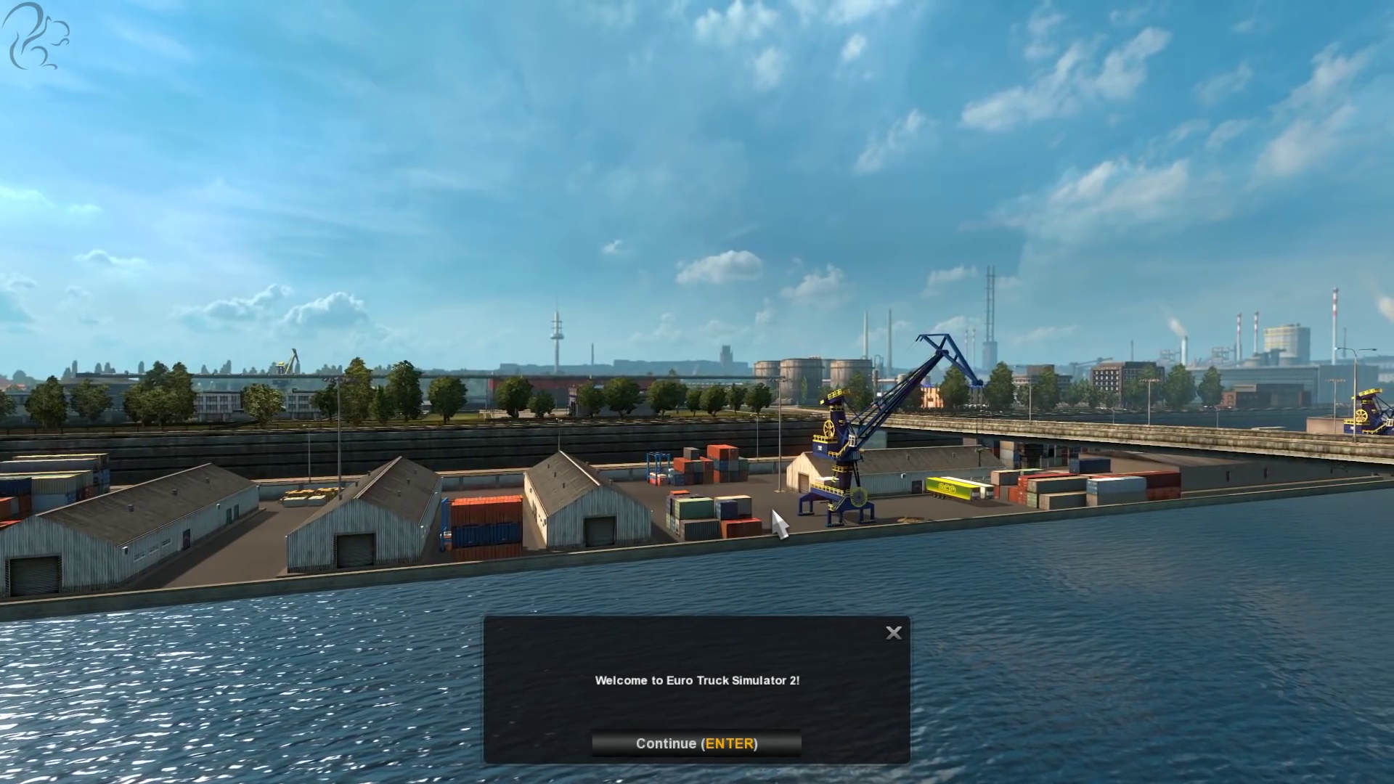
pyautogui.click(755, 741)
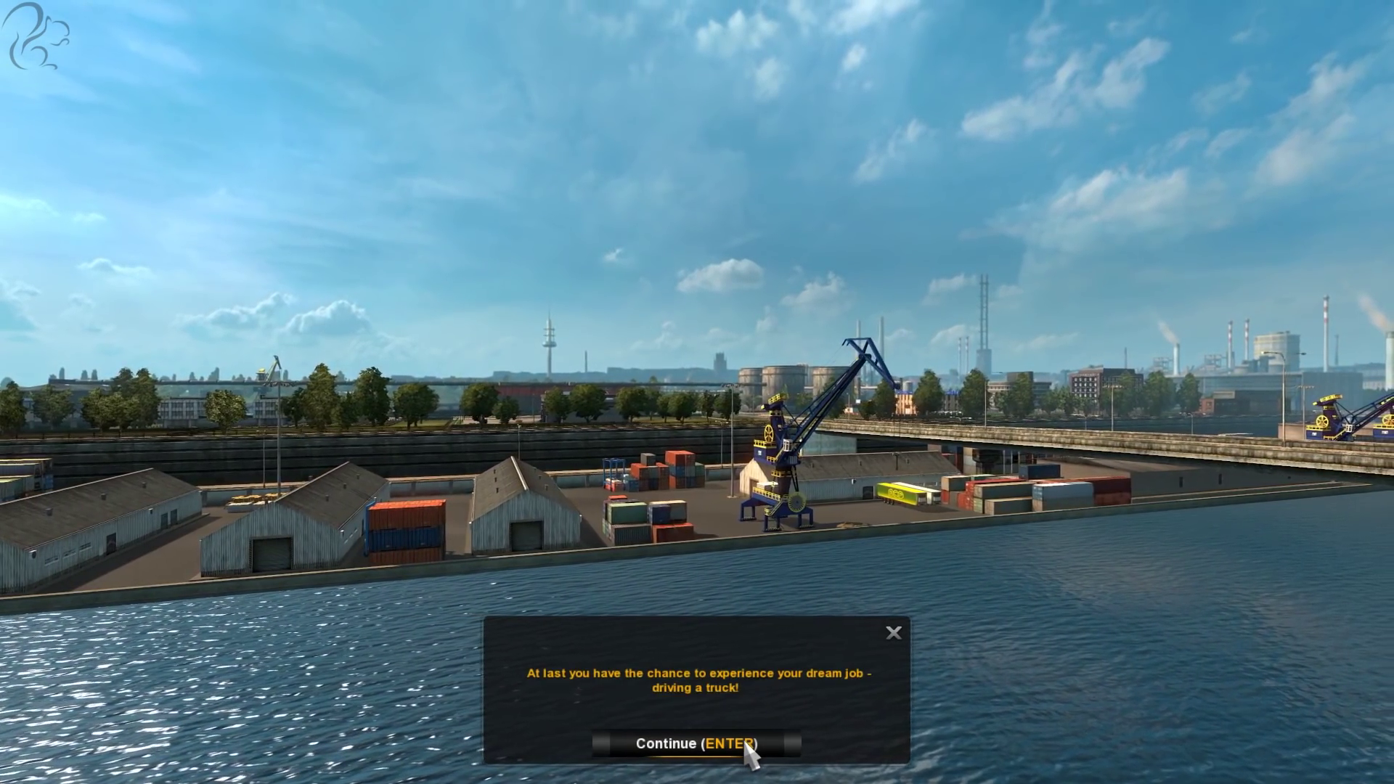
# Dismiss the intro message, switch to an outside camera view, and drive the loaded truck from Duisburg to the delivery yard in Düsseldorf.
pyautogui.click(746, 743)
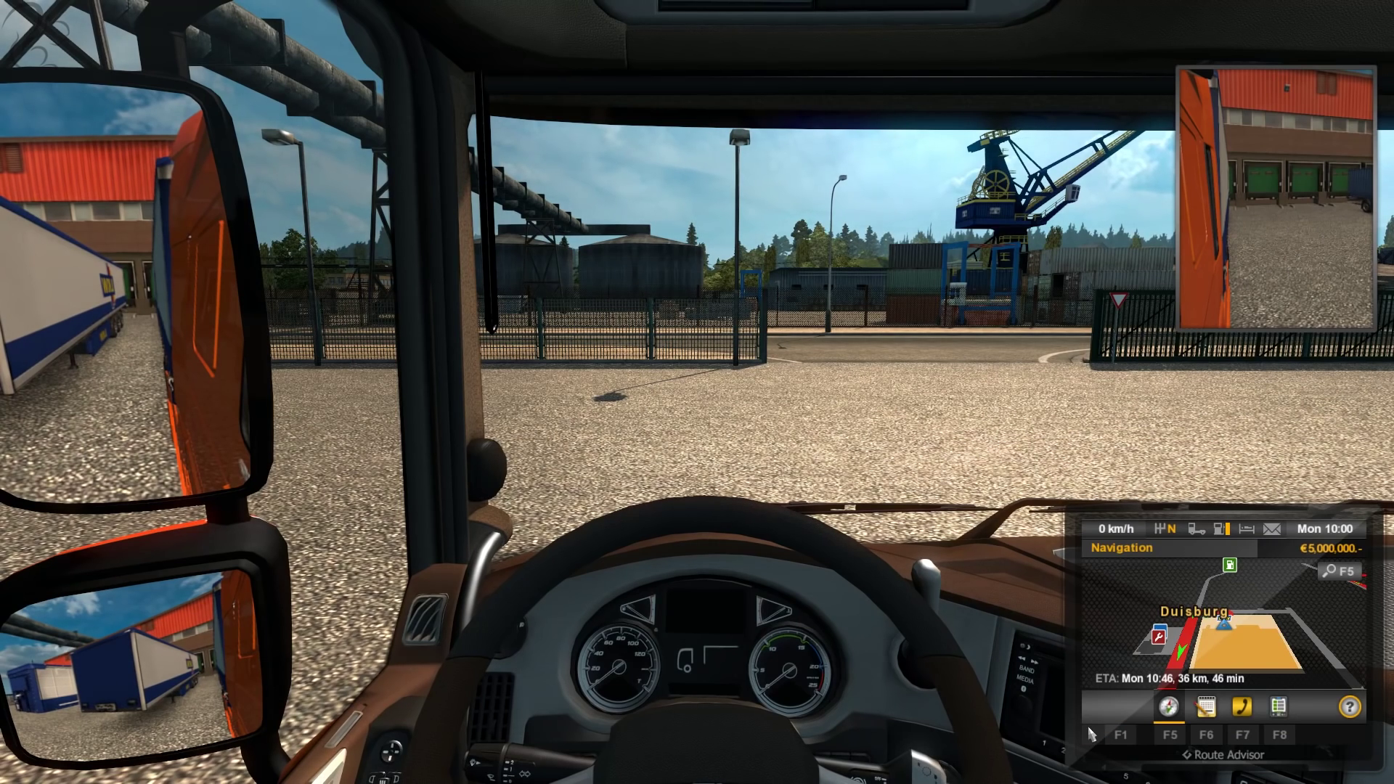
pyautogui.press('5')
pyautogui.press('8')
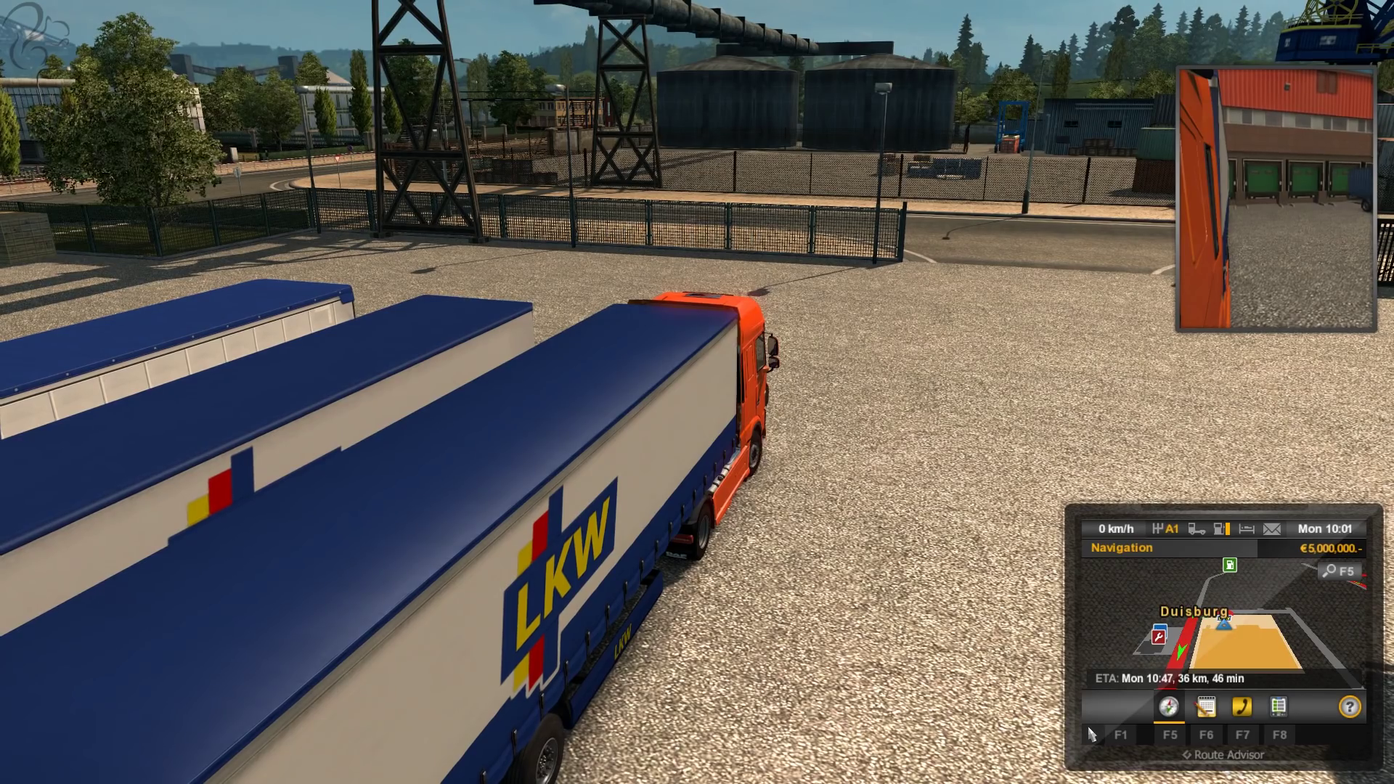
pyautogui.press('w')
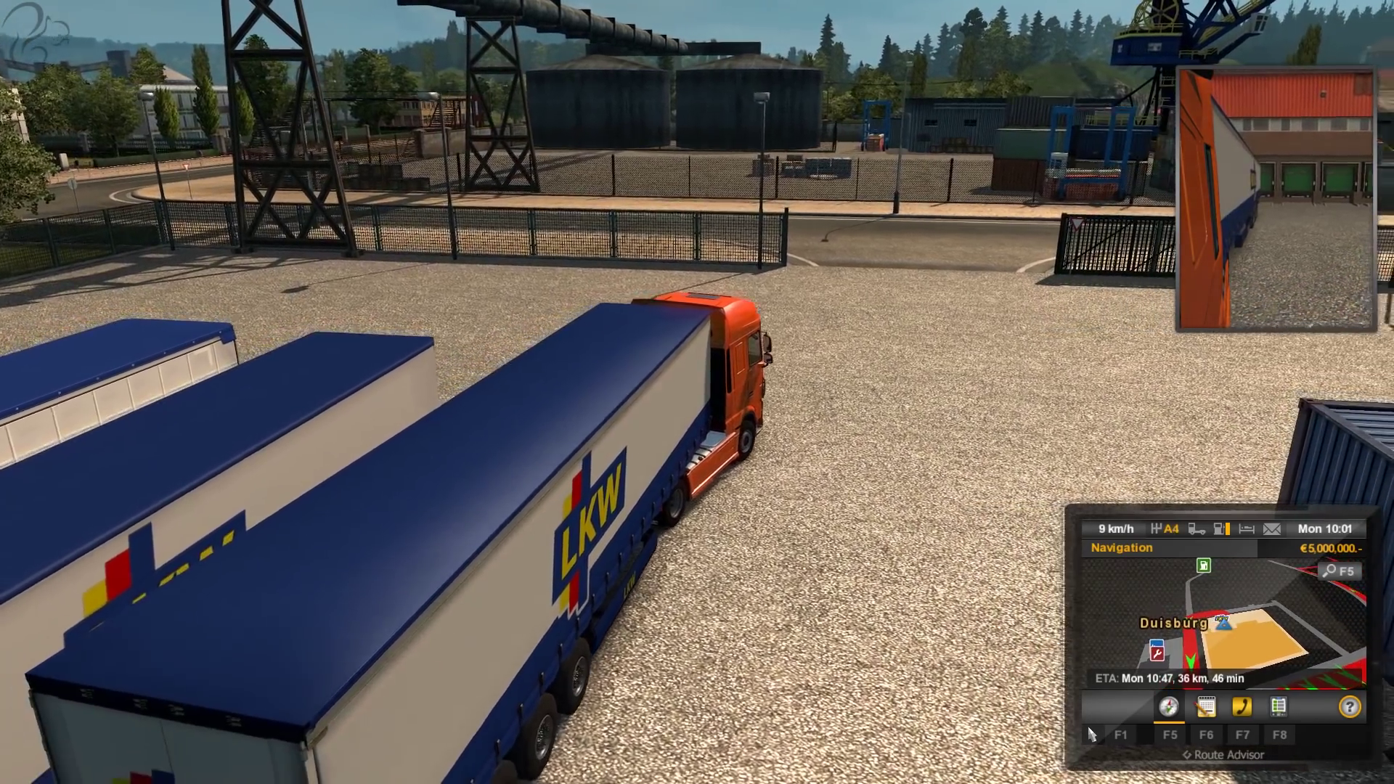
pyautogui.press('w')
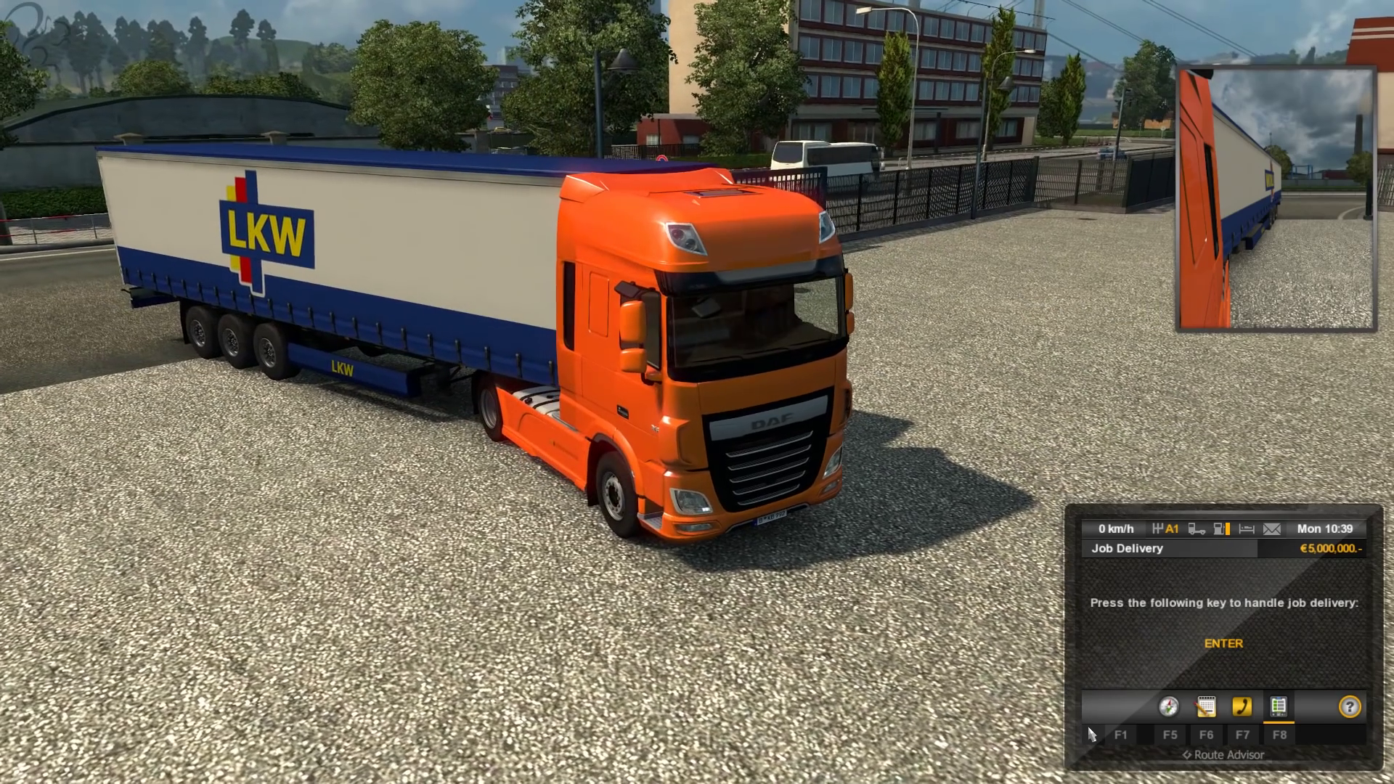
# Start the job delivery and confirm the "Let's play it safe" trailer parking option.
pyautogui.press('Return')
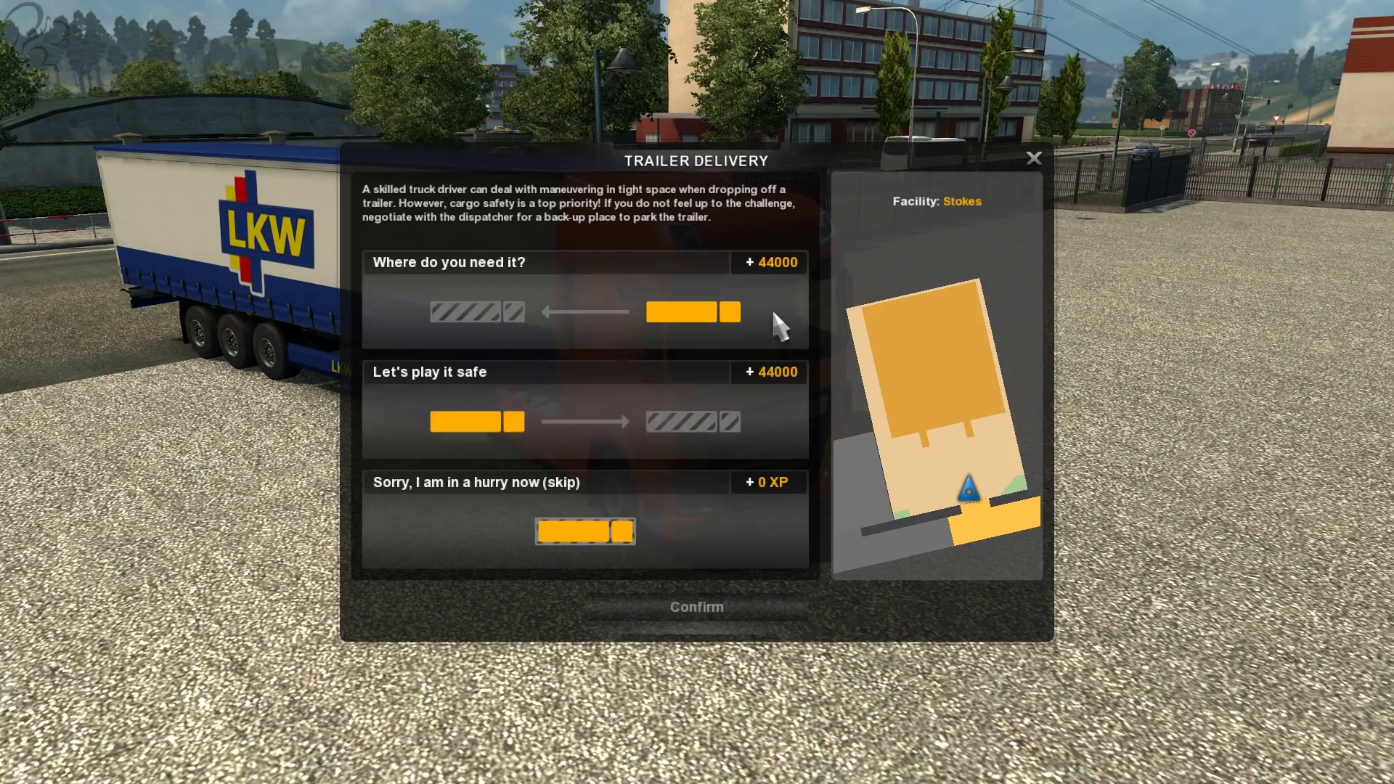
pyautogui.click(455, 379)
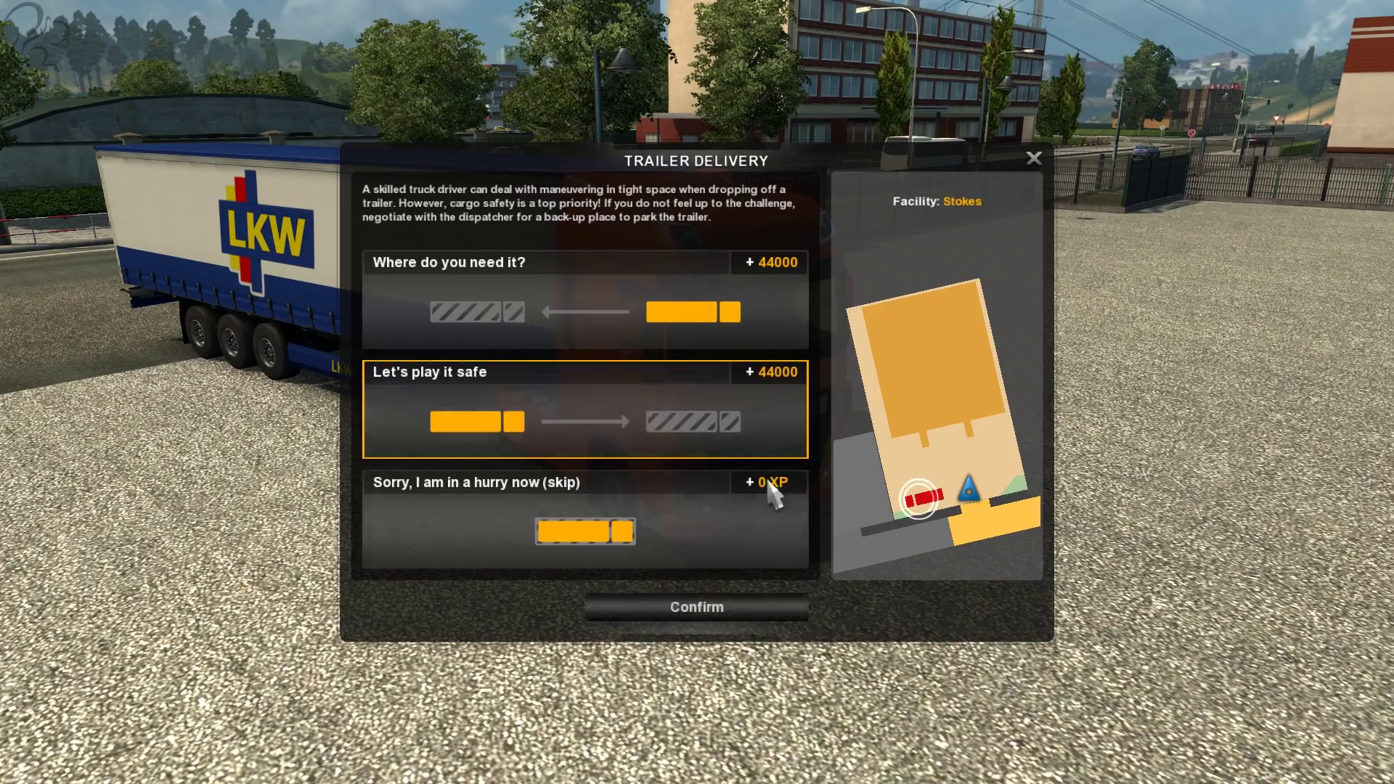
pyautogui.click(755, 604)
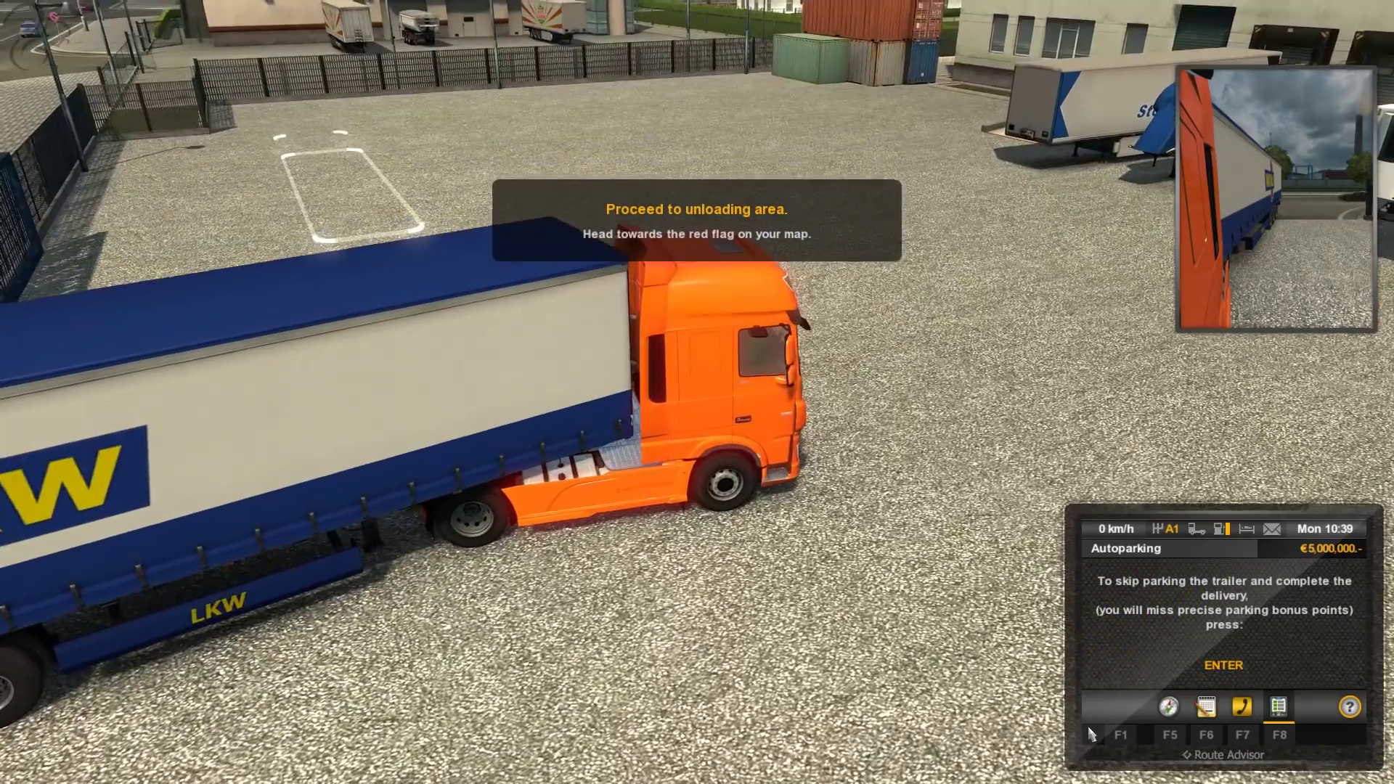
# Manoeuvre the trailer into the marked unloading spot by the fence and detach it.
pyautogui.press('s')
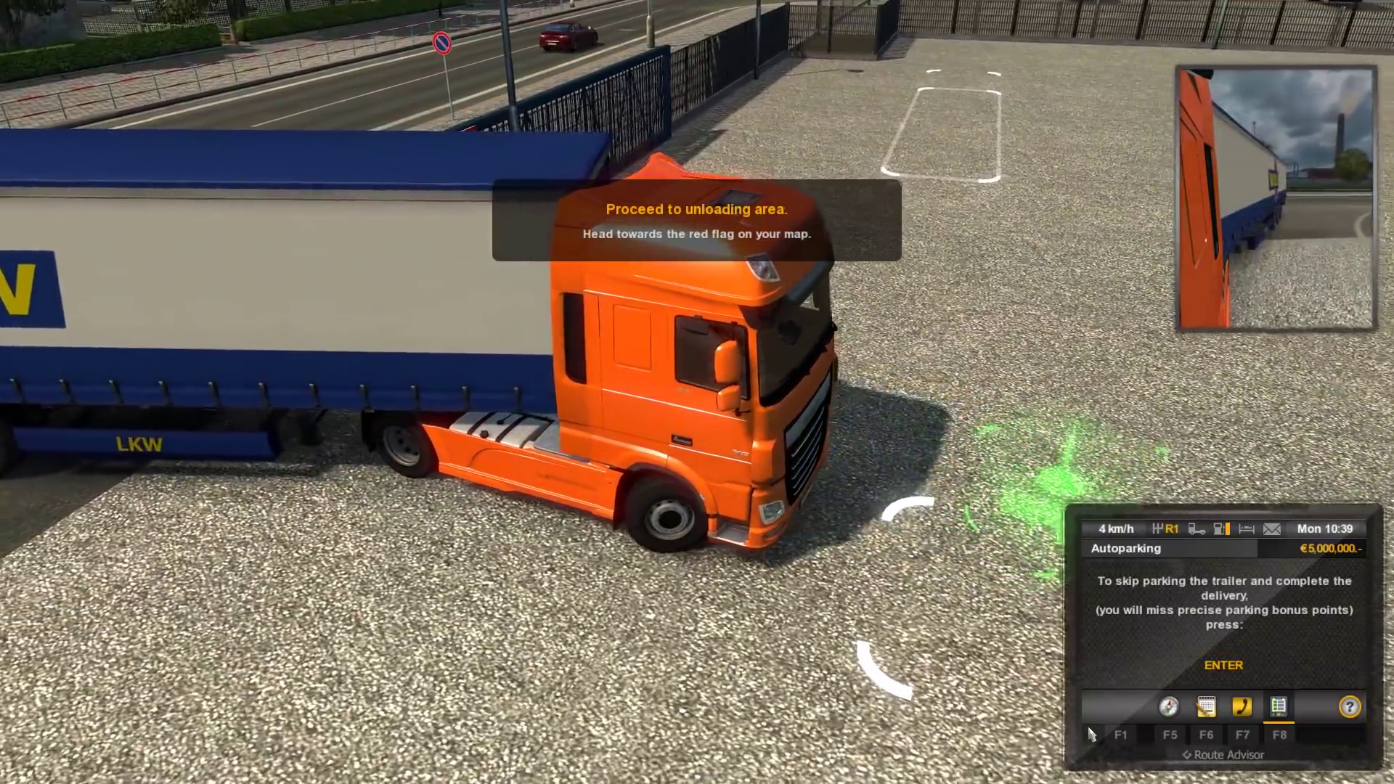
pyautogui.press('w')
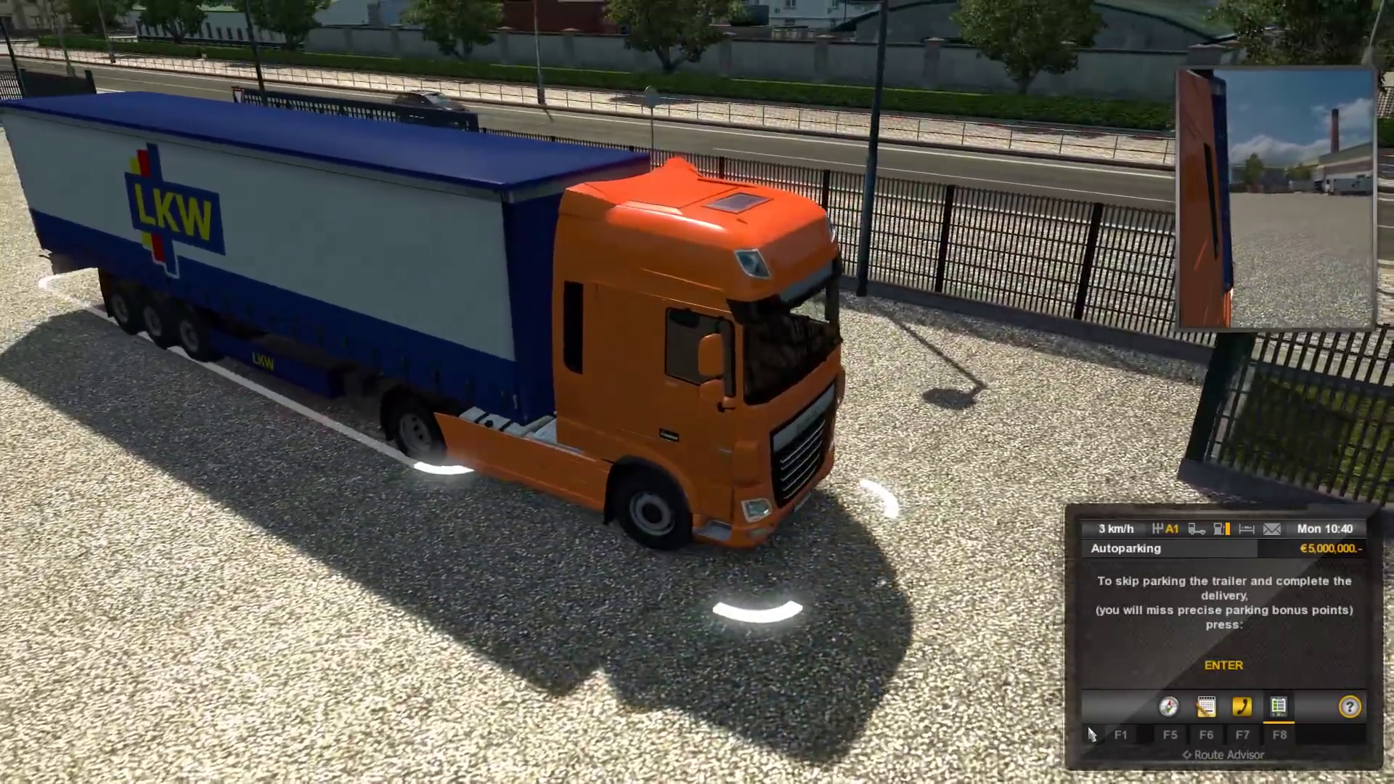
pyautogui.press('s')
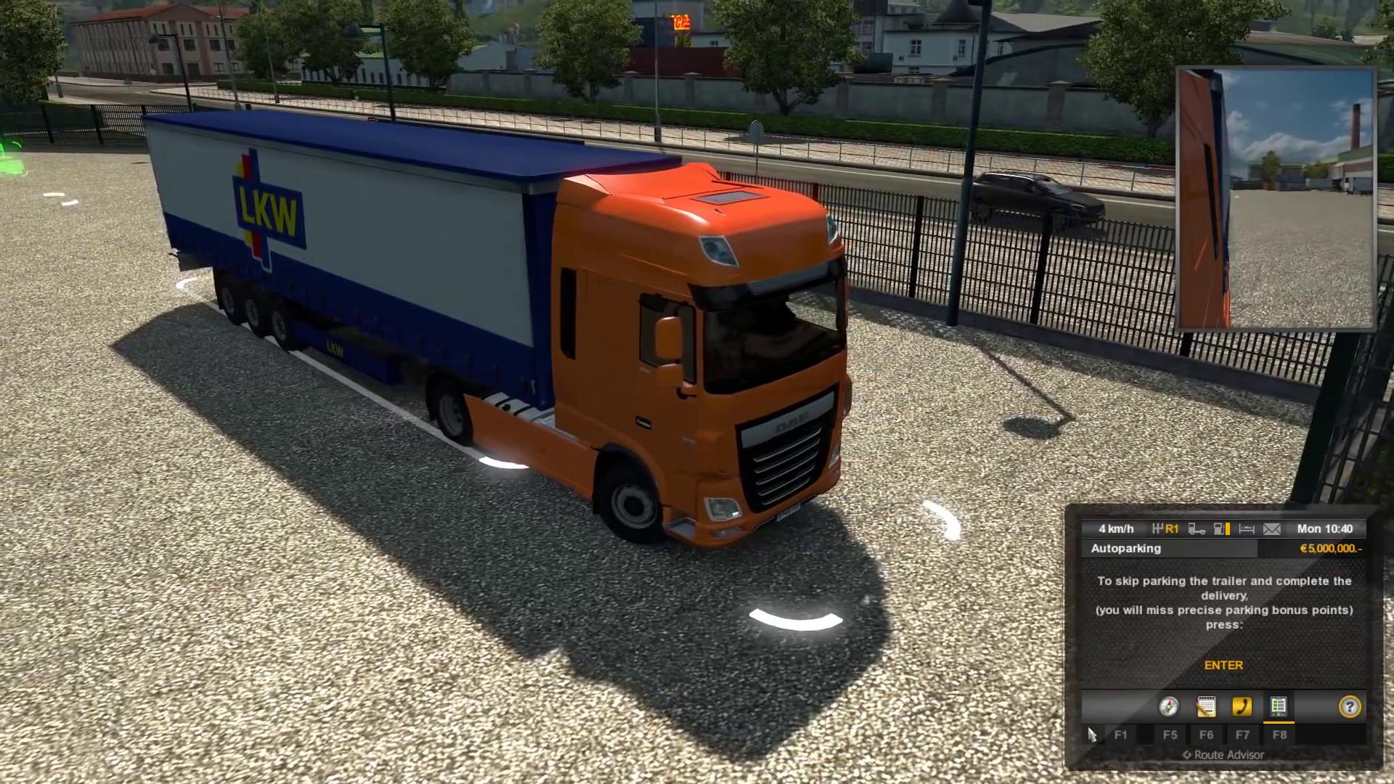
pyautogui.press('w')
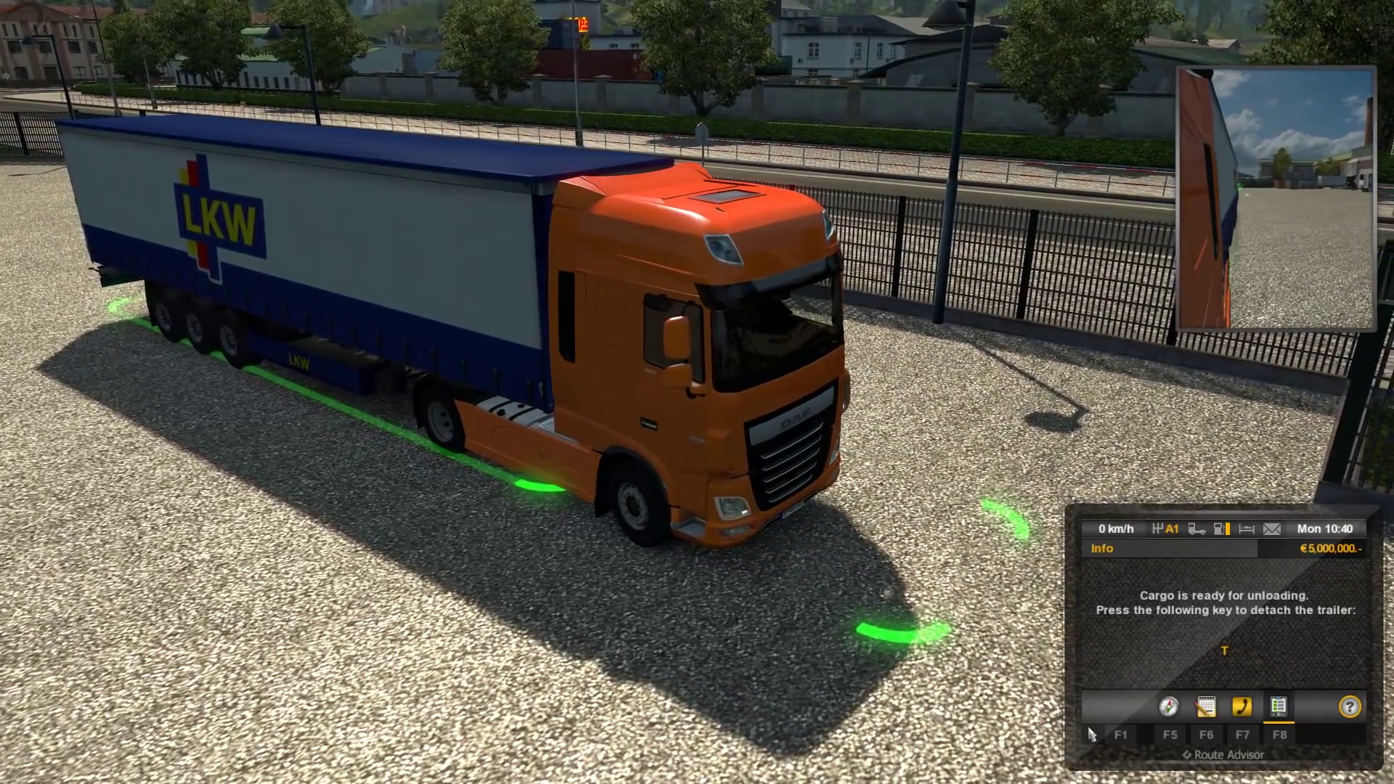
pyautogui.press('t')
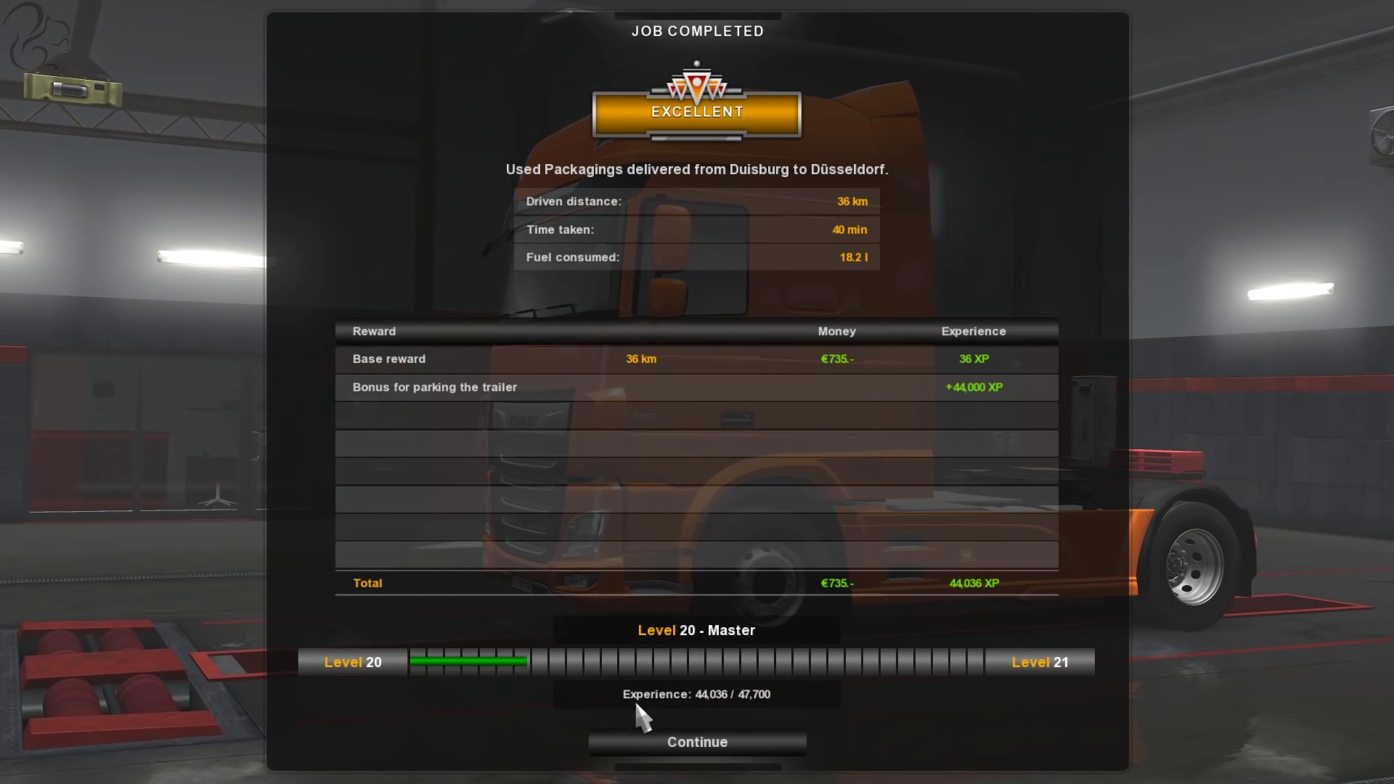
# Continue past the job completion summary and the headquarters introduction messages to the main game screen.
pyautogui.click(720, 743)
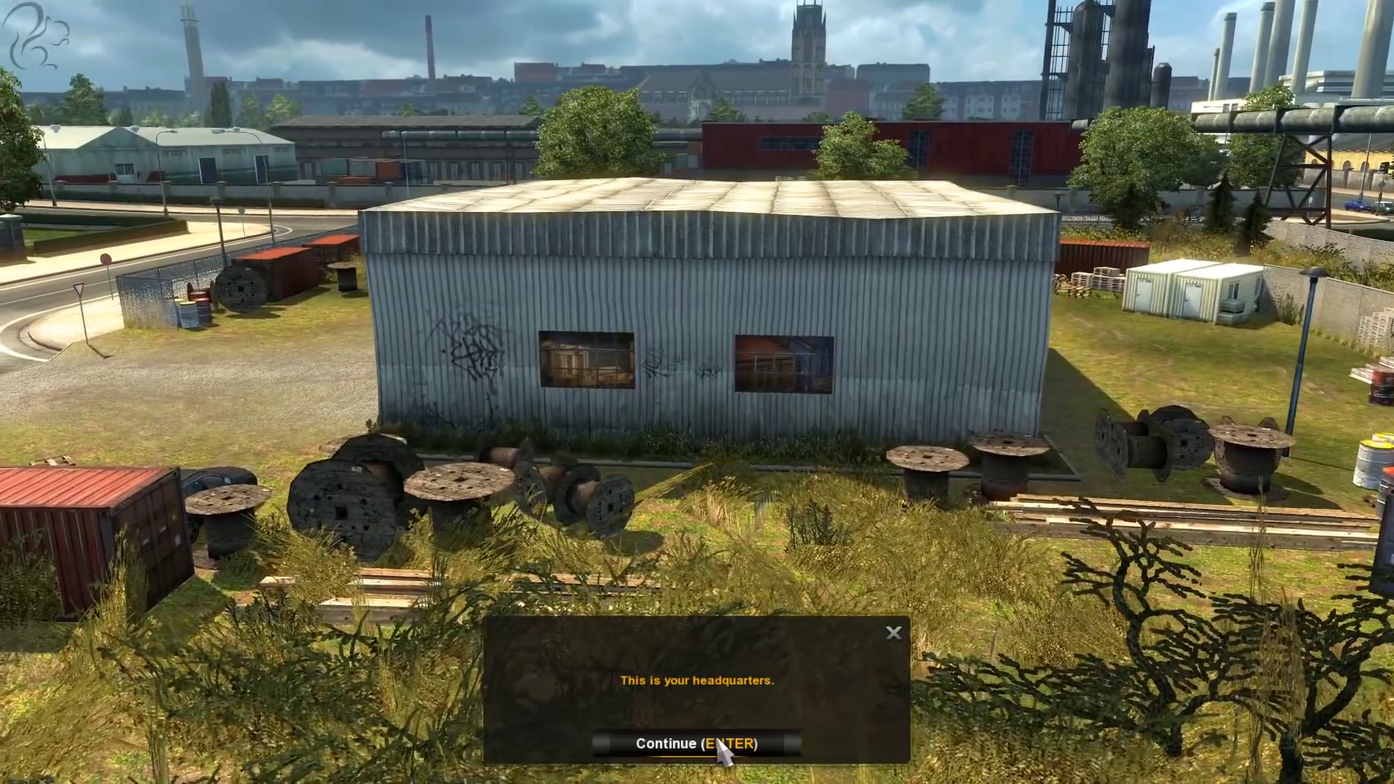
pyautogui.click(722, 752)
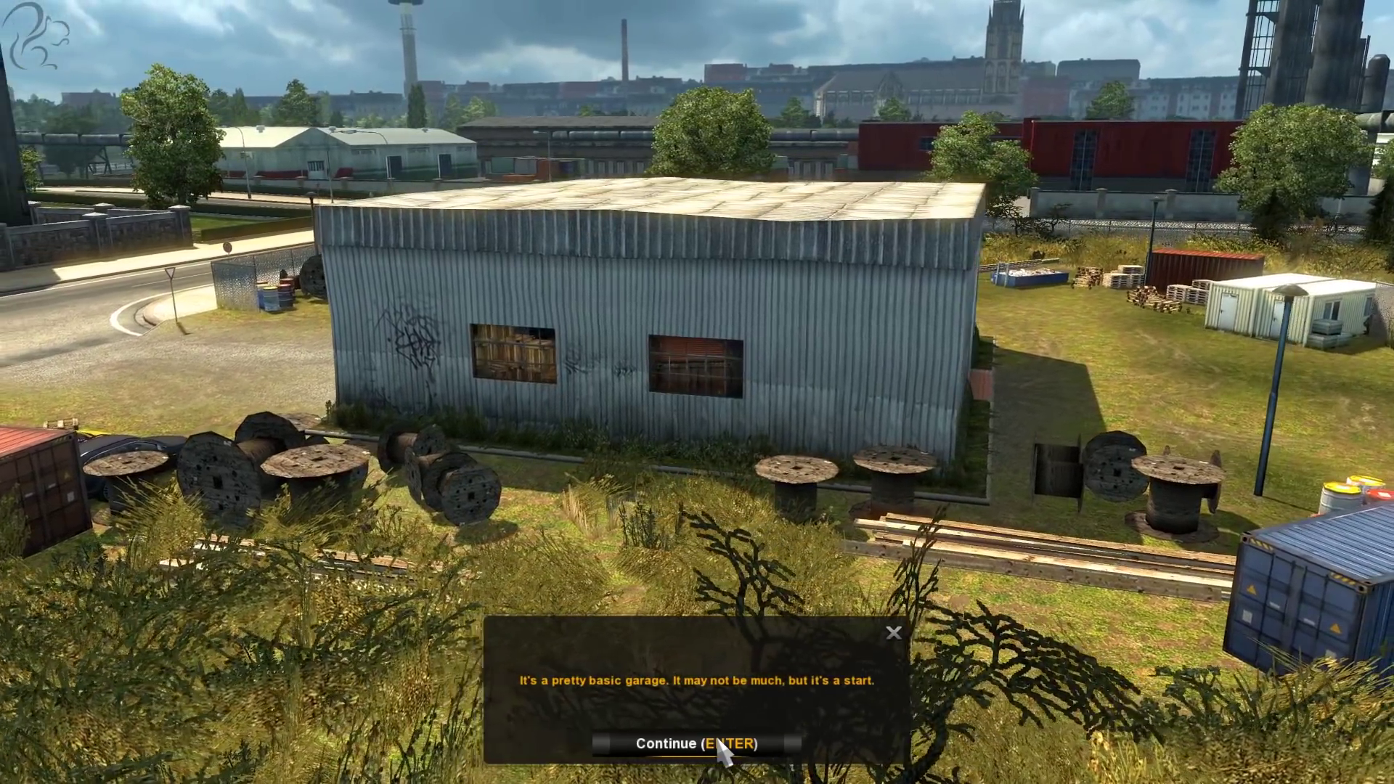
pyautogui.click(720, 744)
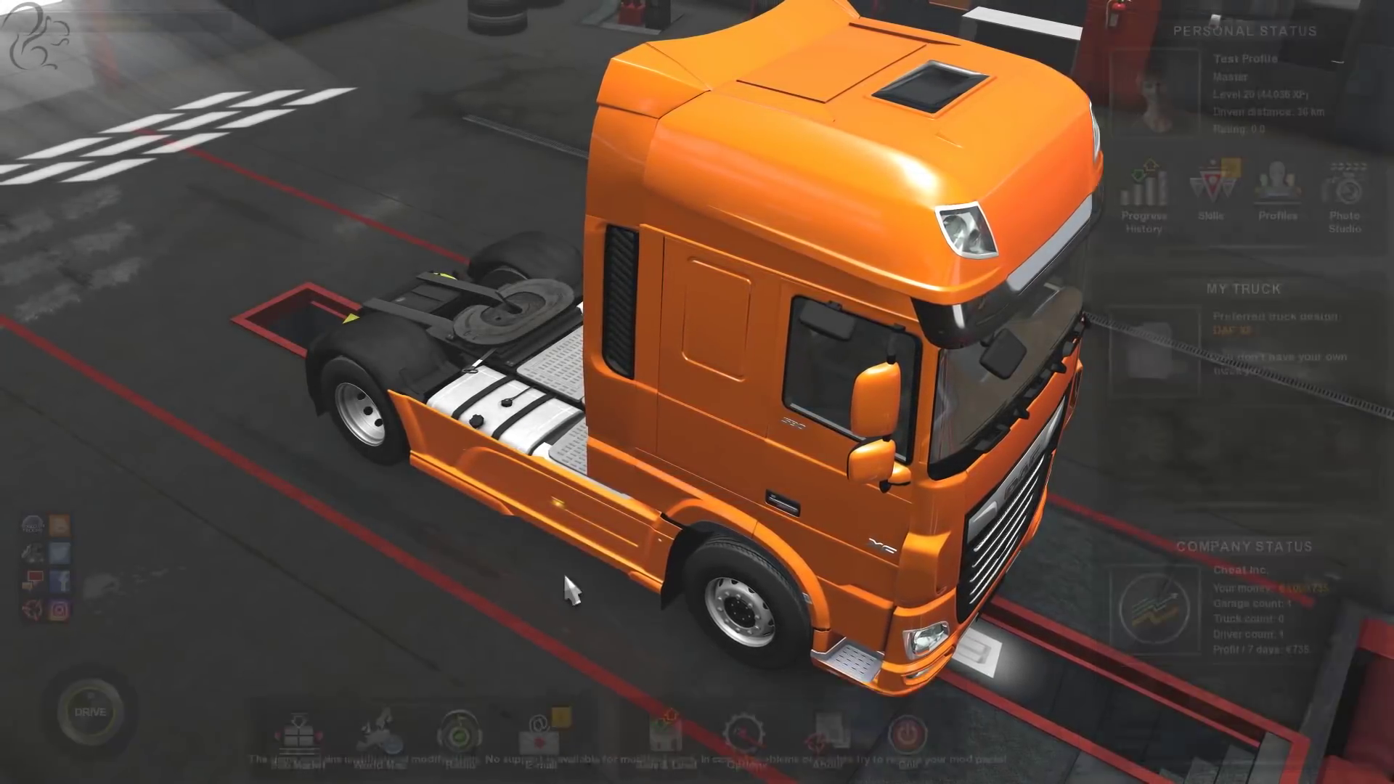
pyautogui.click(541, 735)
pyautogui.click(481, 92)
pyautogui.click(565, 122)
pyautogui.click(1072, 25)
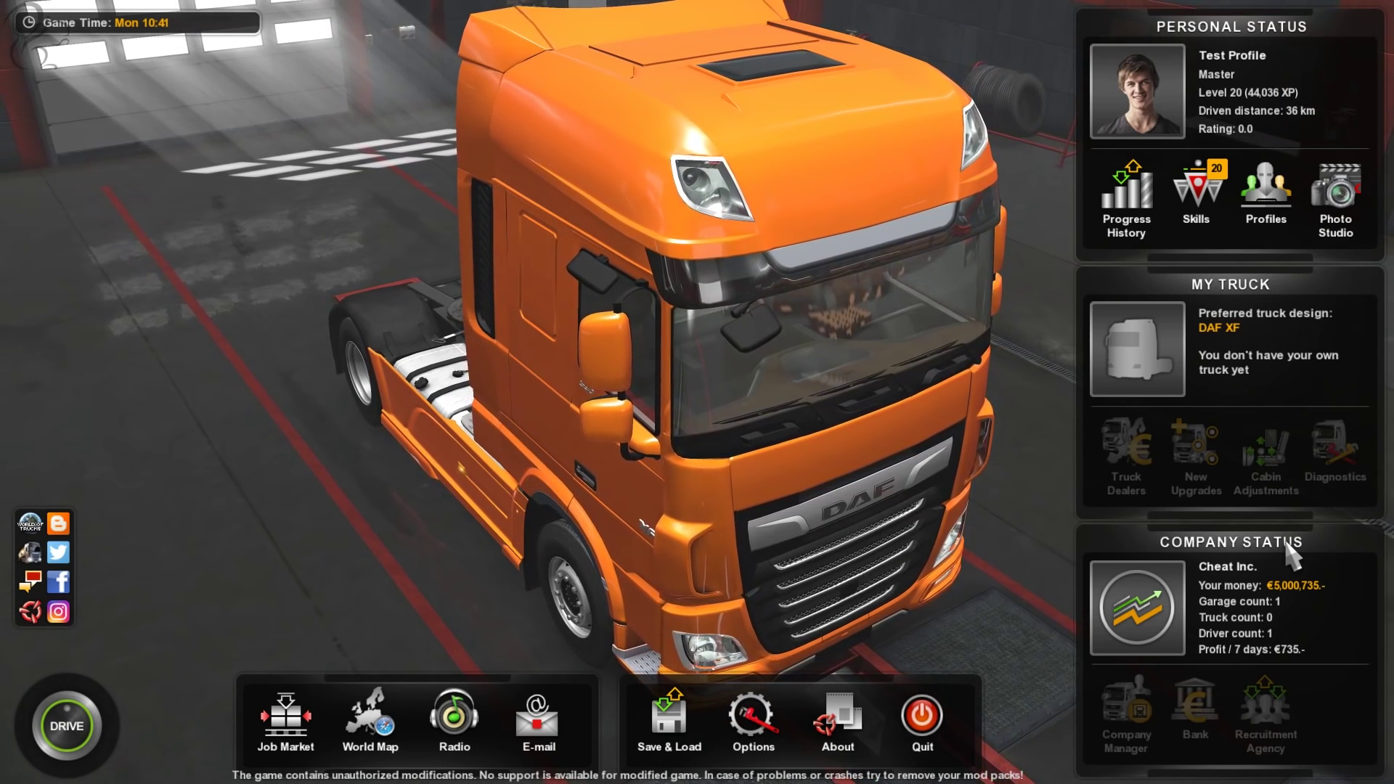
# Open the driver skills and assign three points to Ecodriving, two to Just-In-Time Delivery and two to Fragile Cargo.
pyautogui.click(1200, 194)
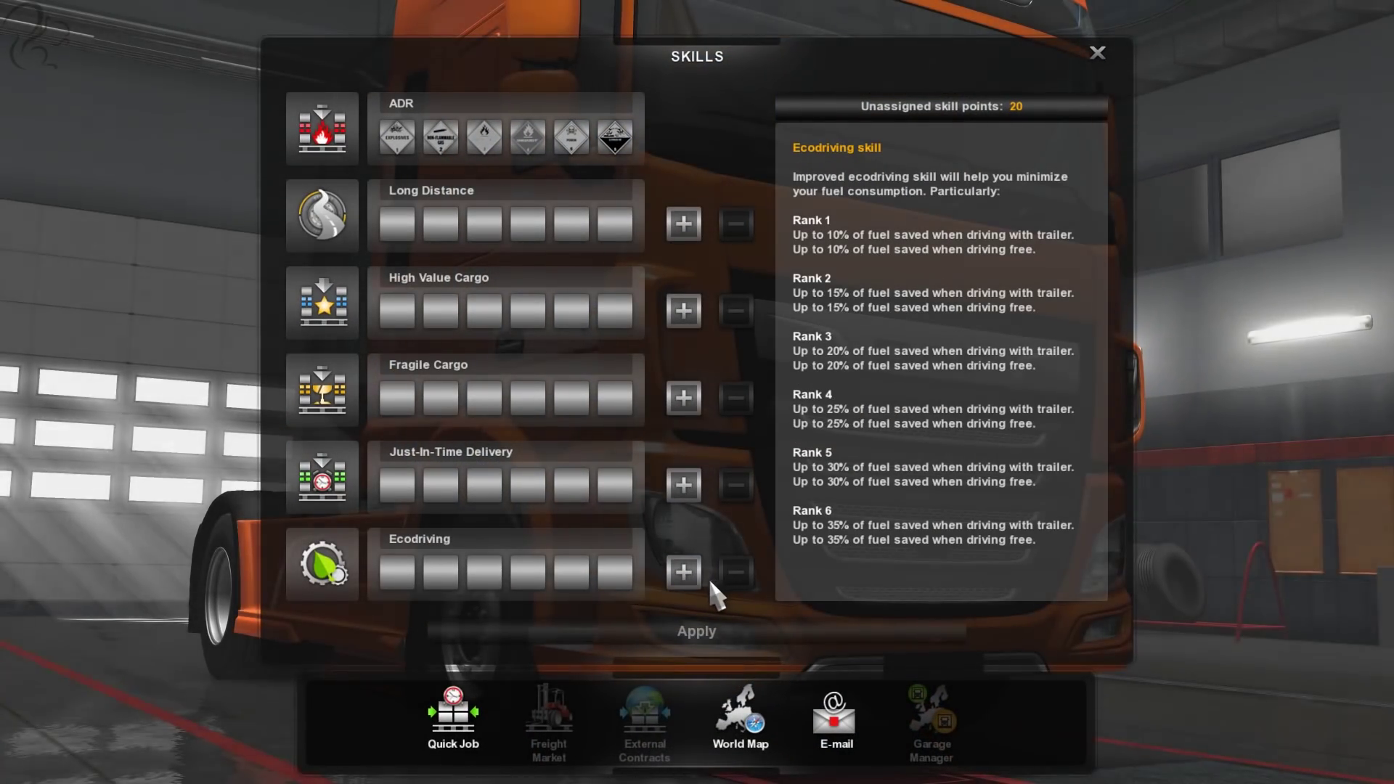
pyautogui.click(684, 572)
pyautogui.click(684, 572)
pyautogui.click(683, 572)
pyautogui.click(684, 485)
pyautogui.click(683, 485)
pyautogui.click(684, 397)
pyautogui.click(684, 398)
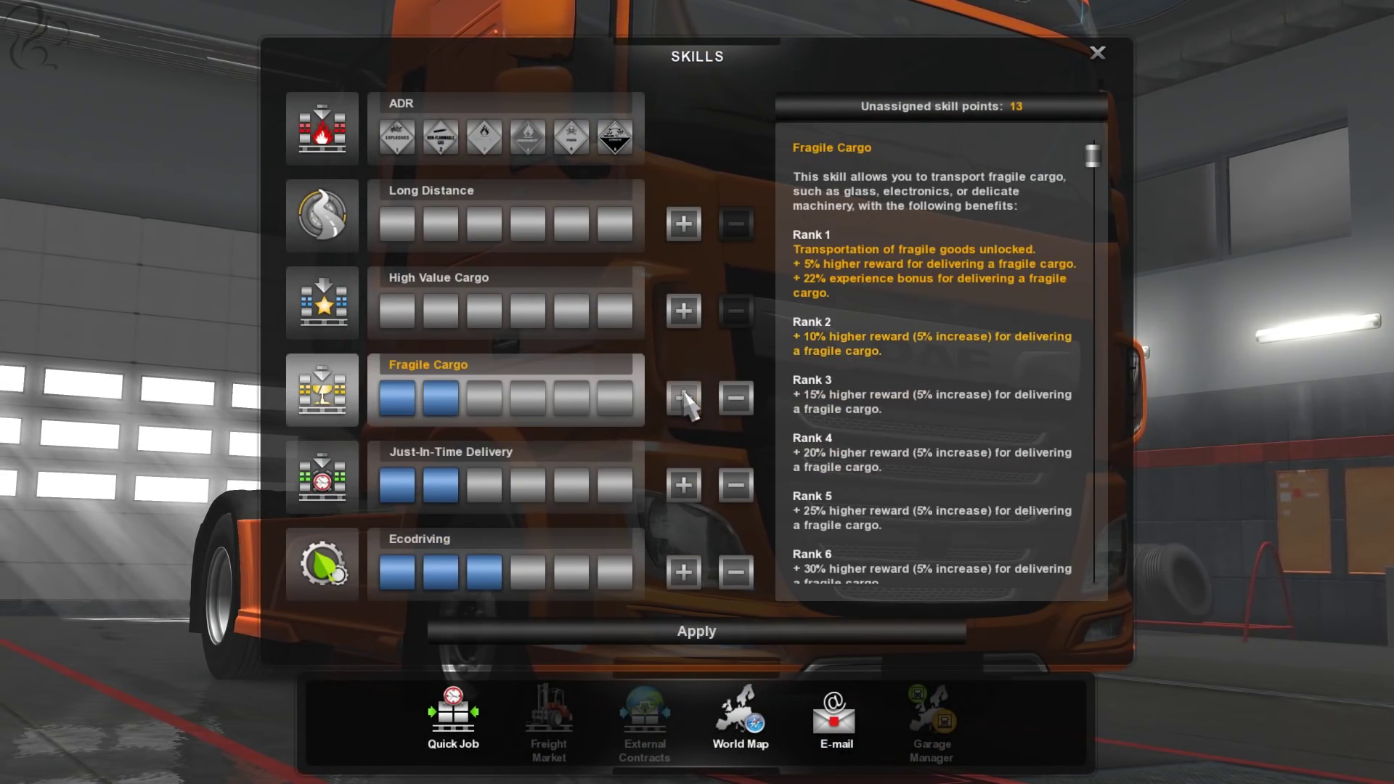
# Raise the High Value Cargo skill to rank 5 and the Long Distance skill to rank 4.
pyautogui.click(684, 311)
pyautogui.click(684, 311)
pyautogui.doubleClick(683, 224)
pyautogui.click(684, 224)
pyautogui.click(684, 311)
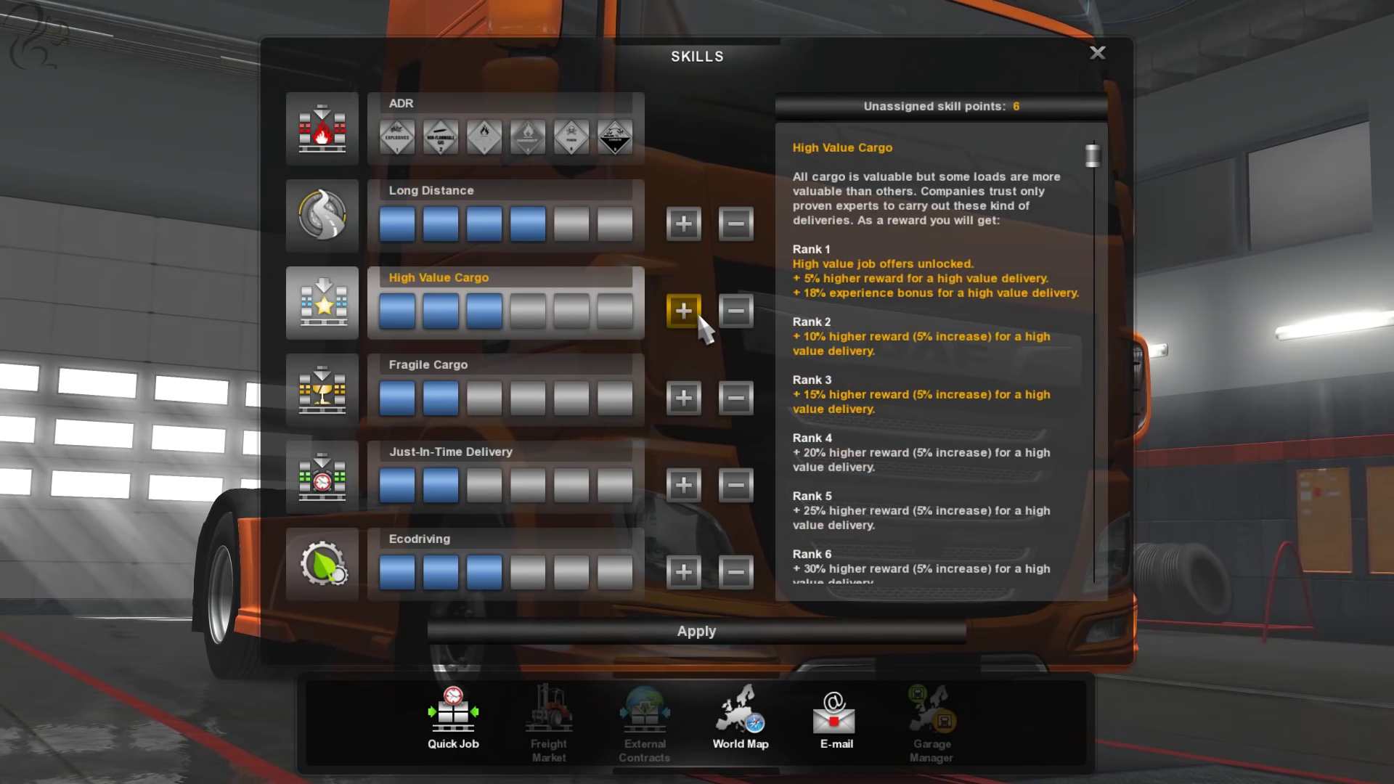
pyautogui.click(684, 311)
pyautogui.click(683, 310)
# Spend the remaining points on Fragile Cargo up to rank 6 and apply the skill changes.
pyautogui.click(684, 397)
pyautogui.click(684, 398)
pyautogui.click(684, 398)
pyautogui.click(684, 397)
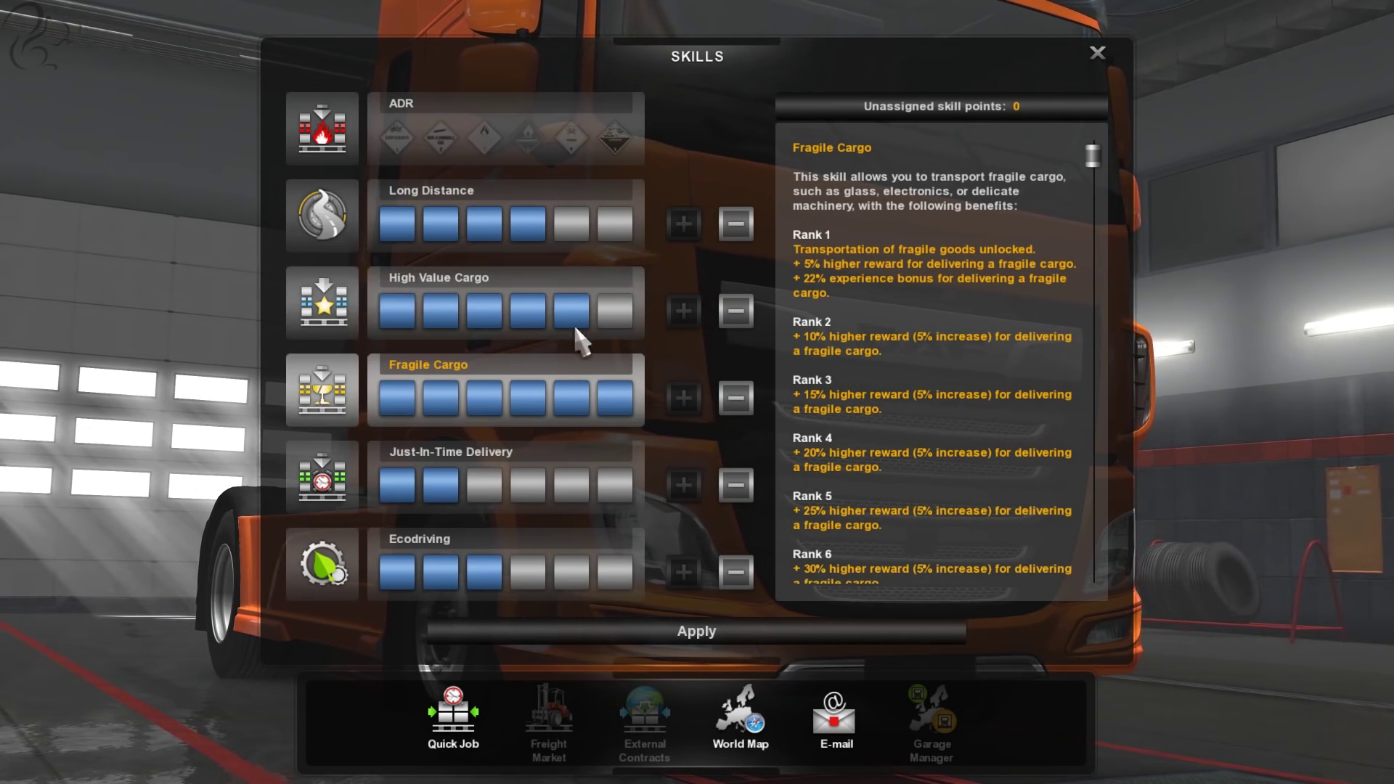
pyautogui.click(754, 624)
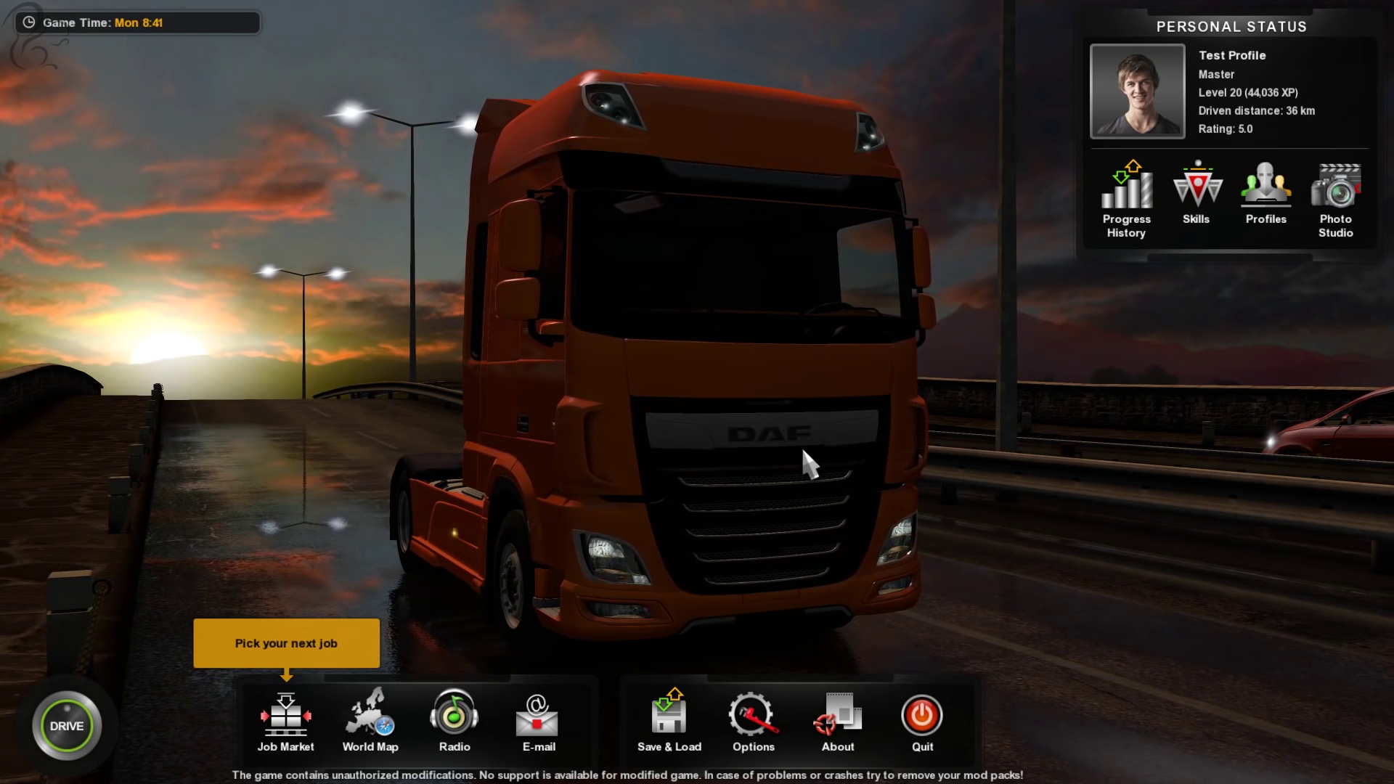
pyautogui.click(748, 746)
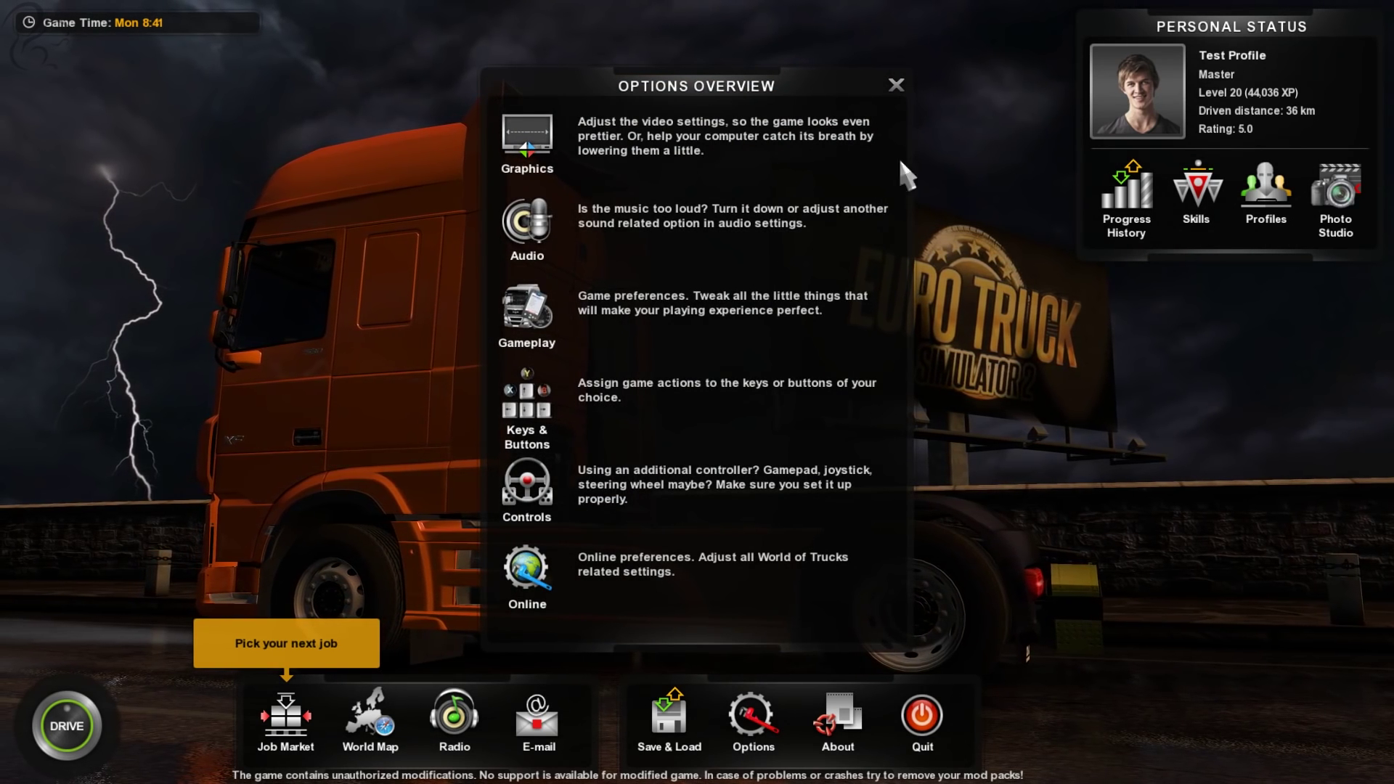
pyautogui.click(898, 87)
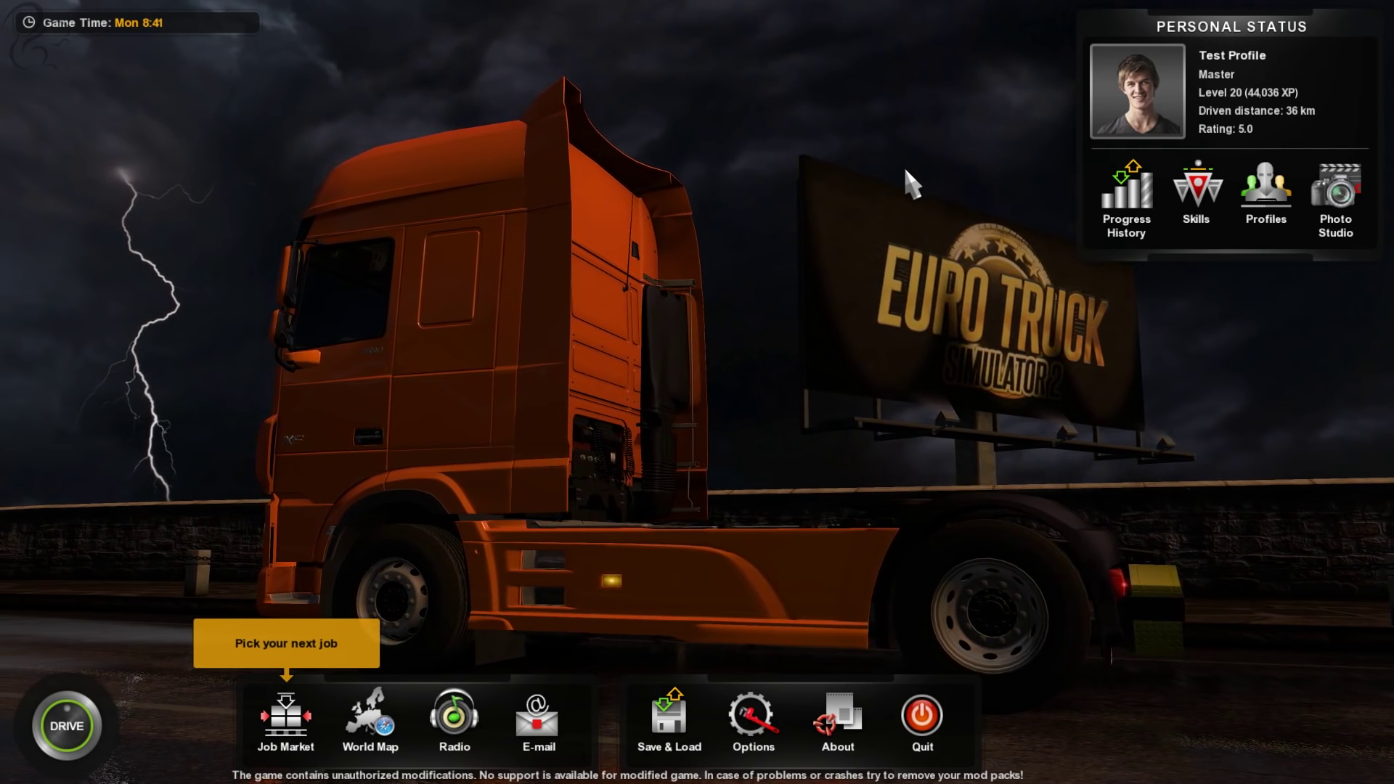
# Leave the Test Profile and load the Level 85 Legend profile at the end of the profile list.
pyautogui.click(1241, 218)
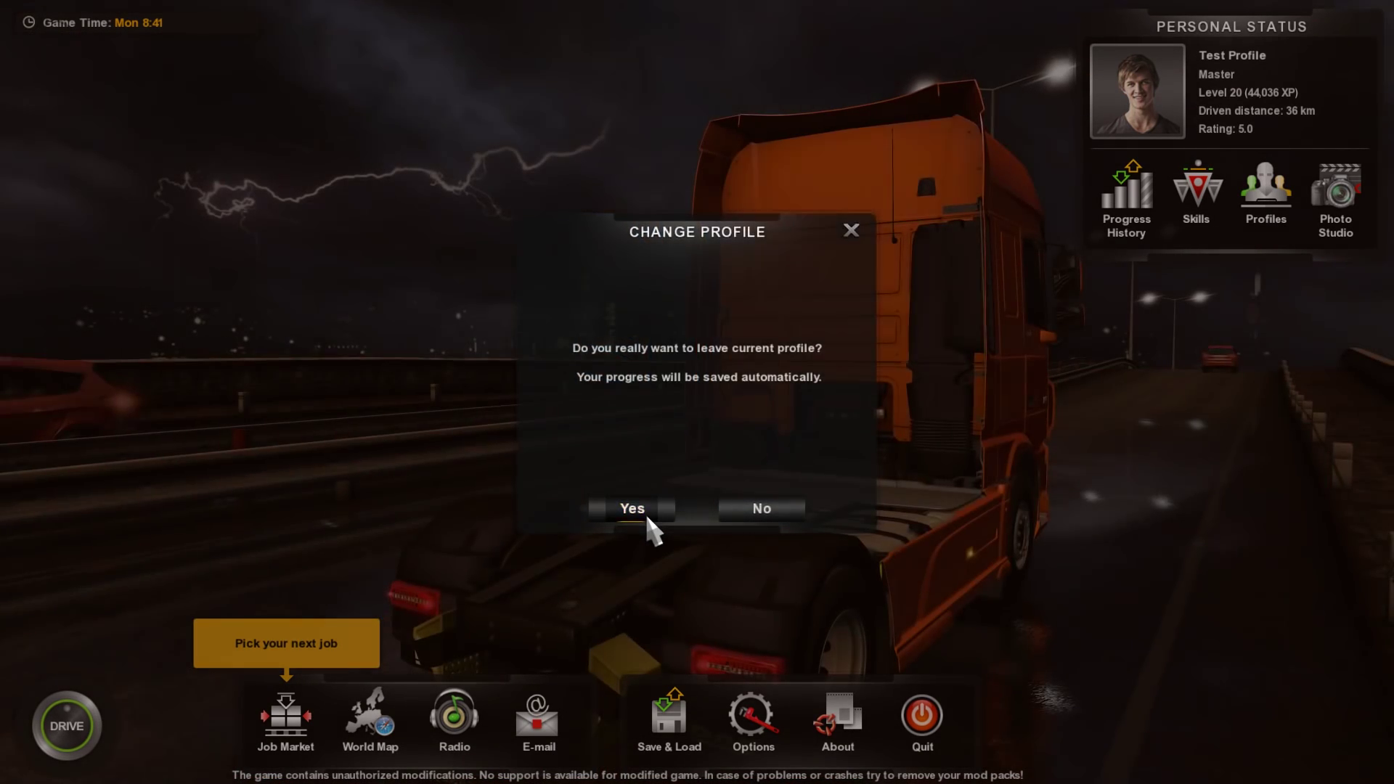
pyautogui.click(647, 514)
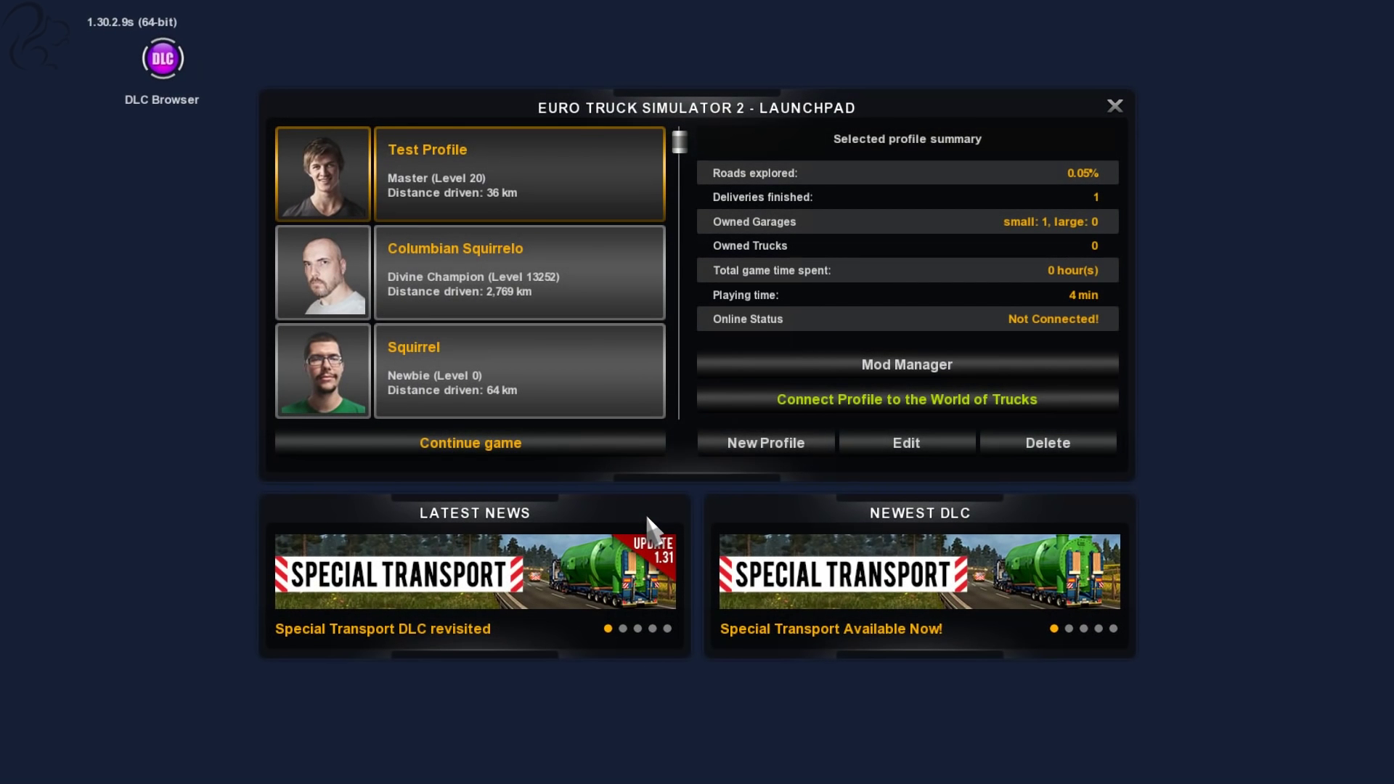
pyautogui.moveTo(685, 145); pyautogui.dragTo(683, 400)
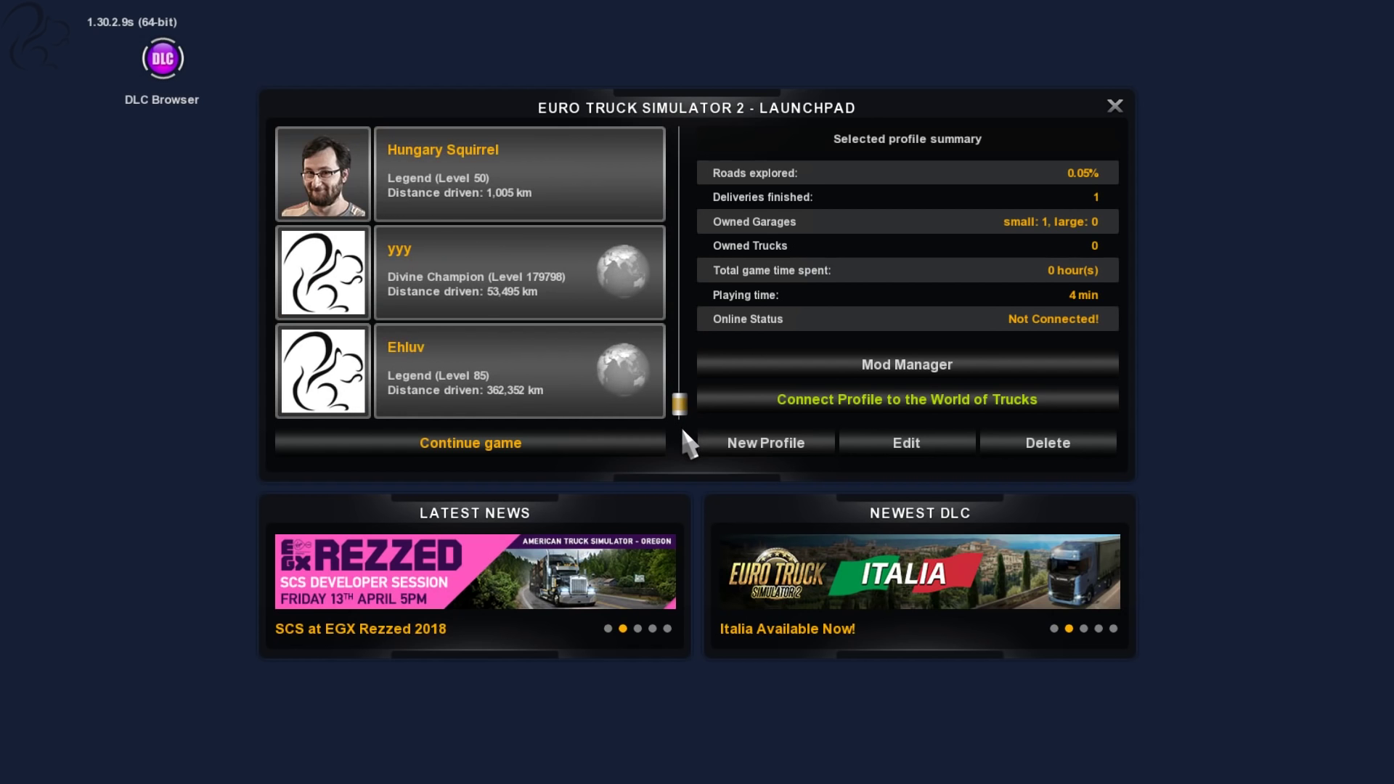
pyautogui.click(523, 410)
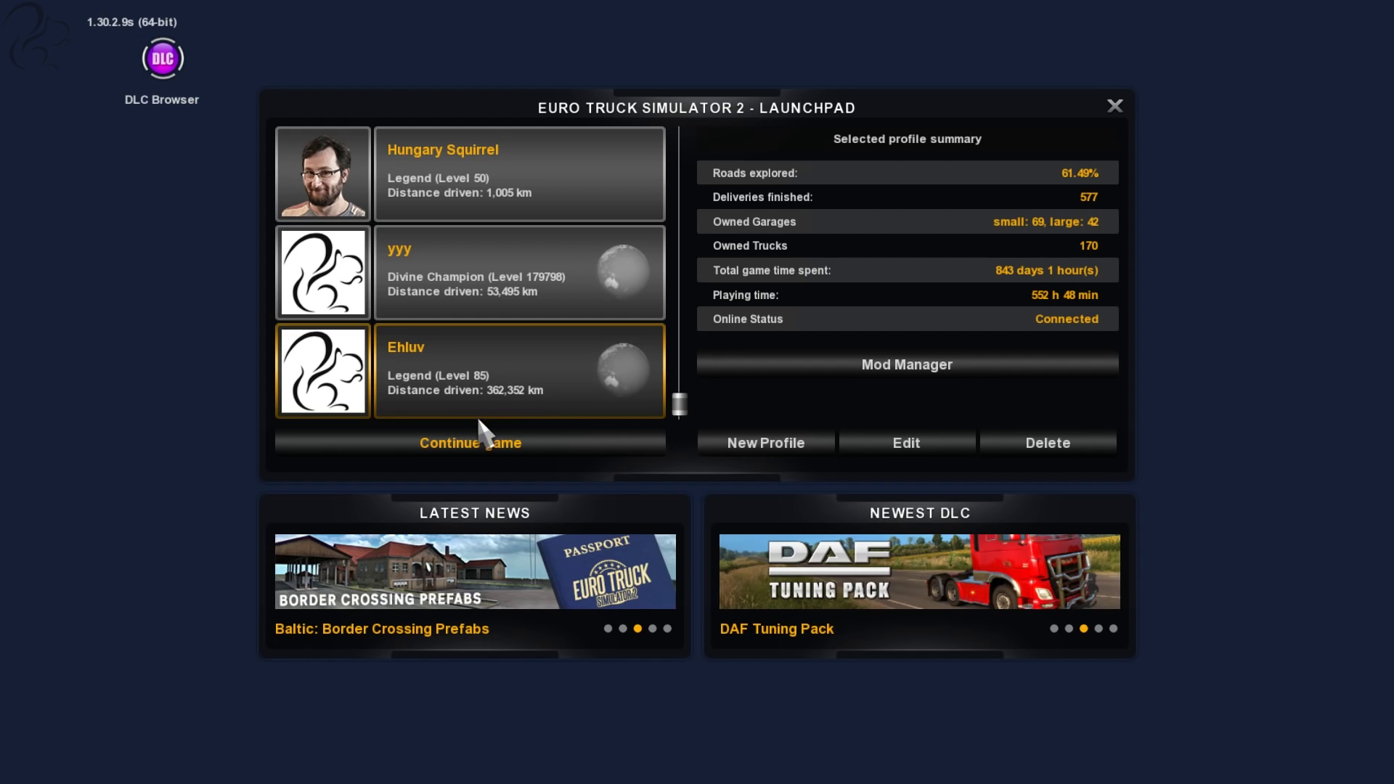
pyautogui.click(494, 450)
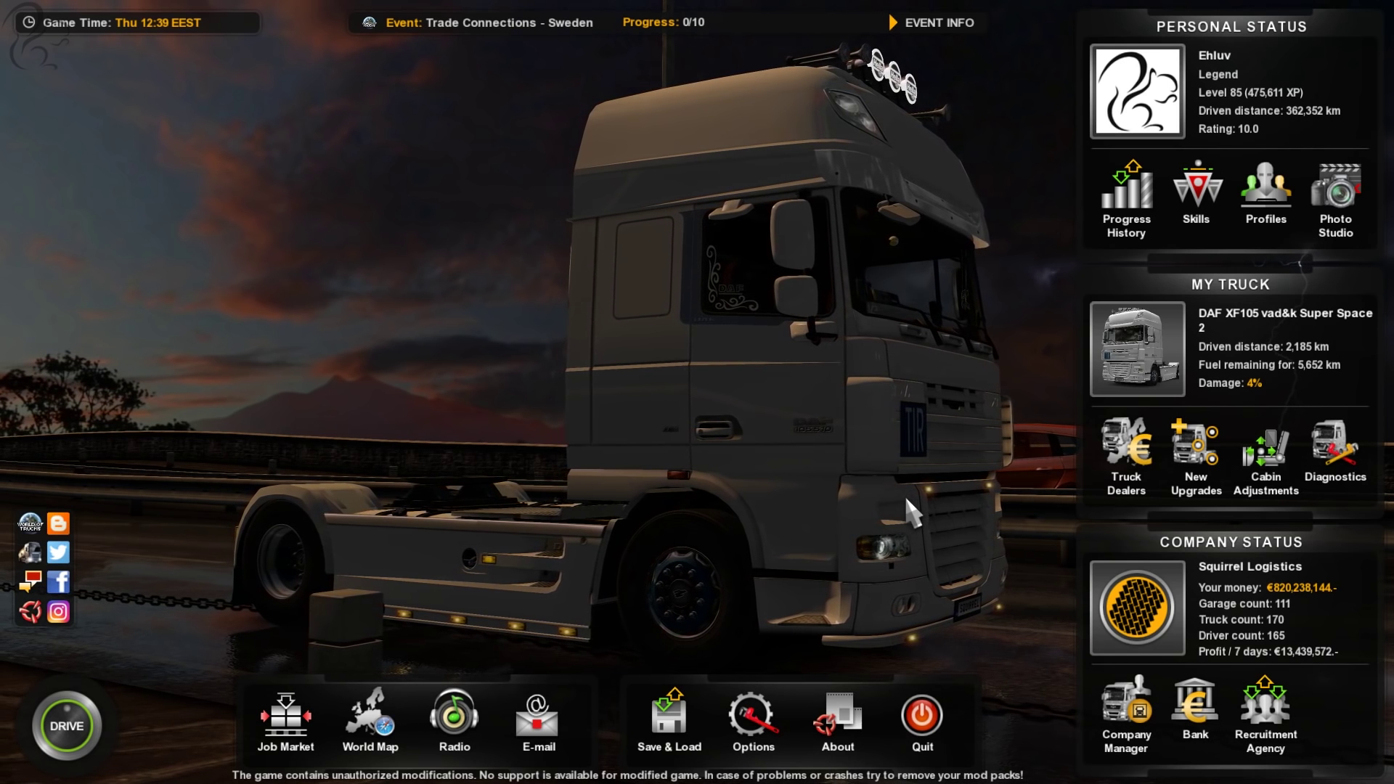
# Leave the Level 85 profile and load the Test Profile again.
pyautogui.click(1277, 223)
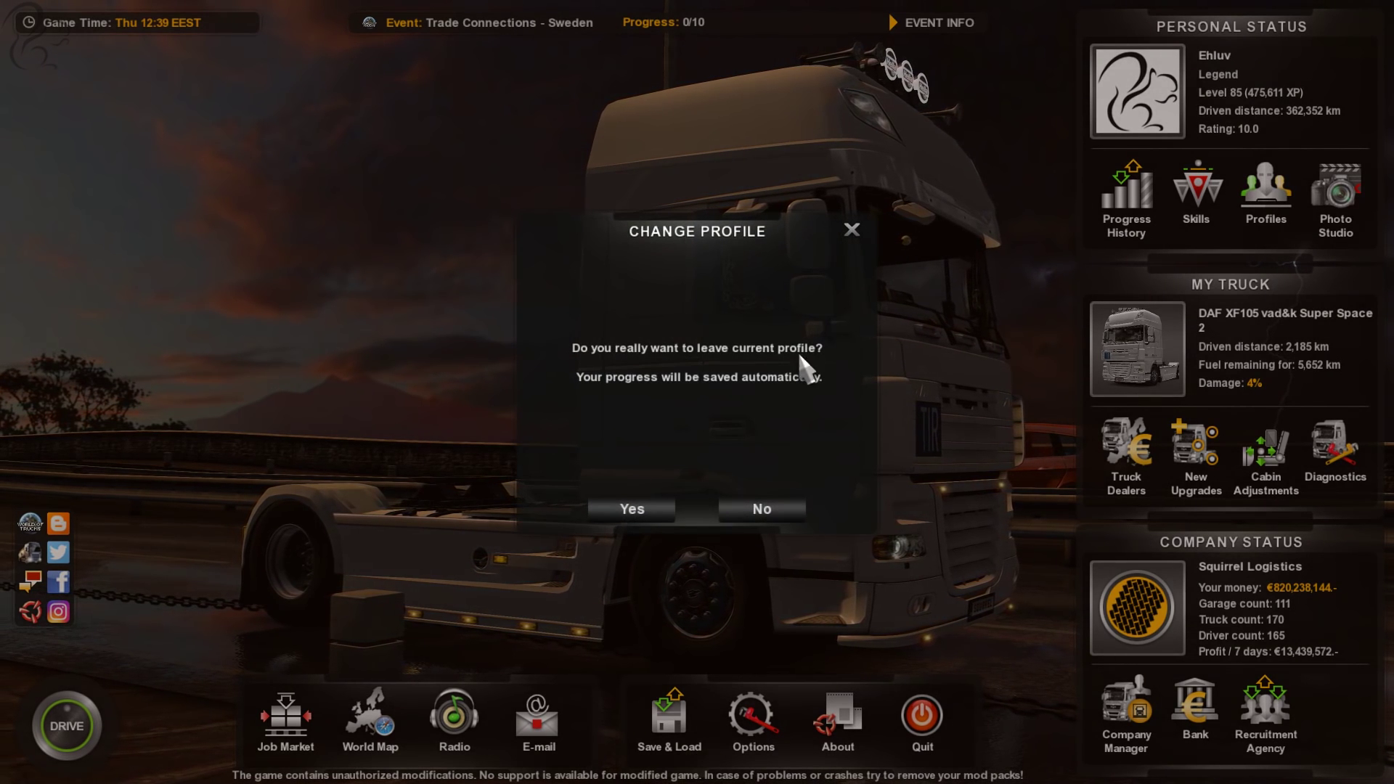
pyautogui.click(631, 509)
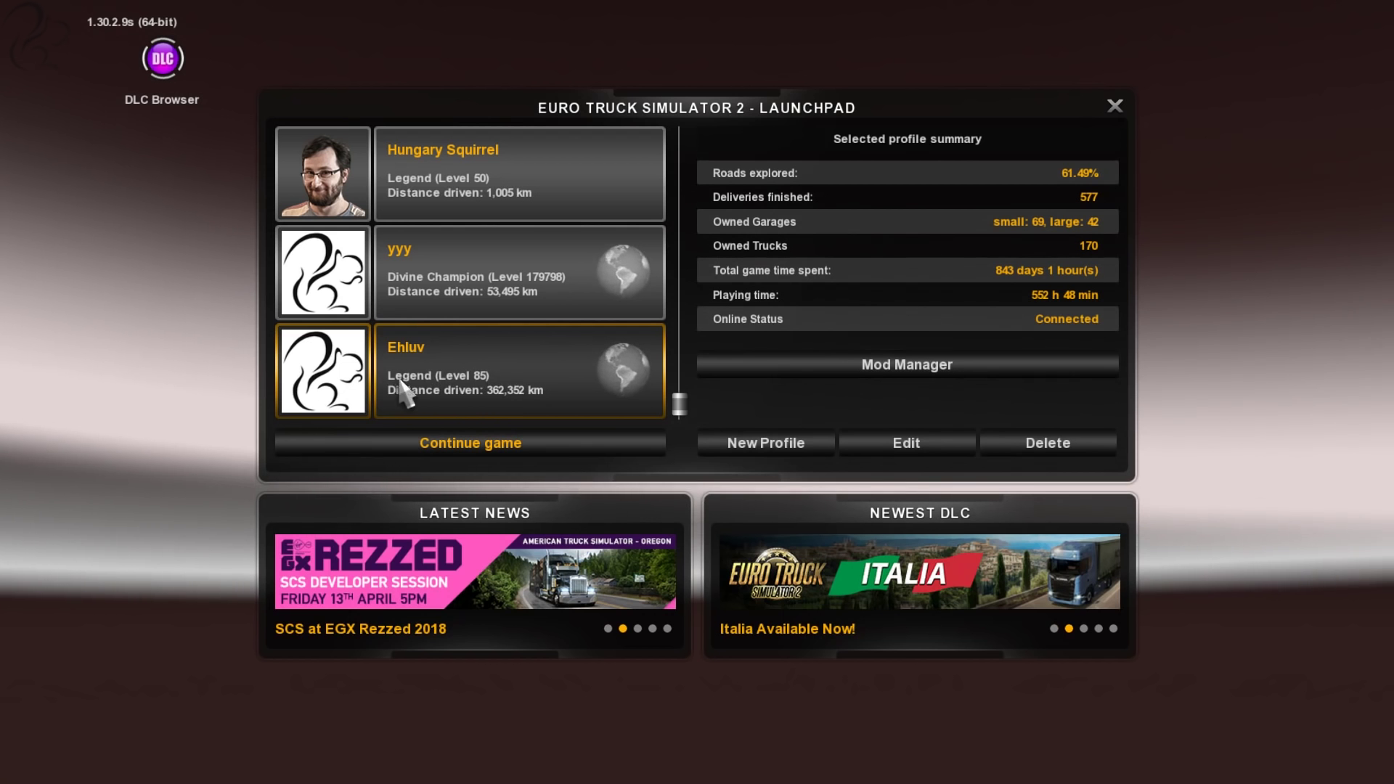
pyautogui.moveTo(684, 407); pyautogui.dragTo(682, 140)
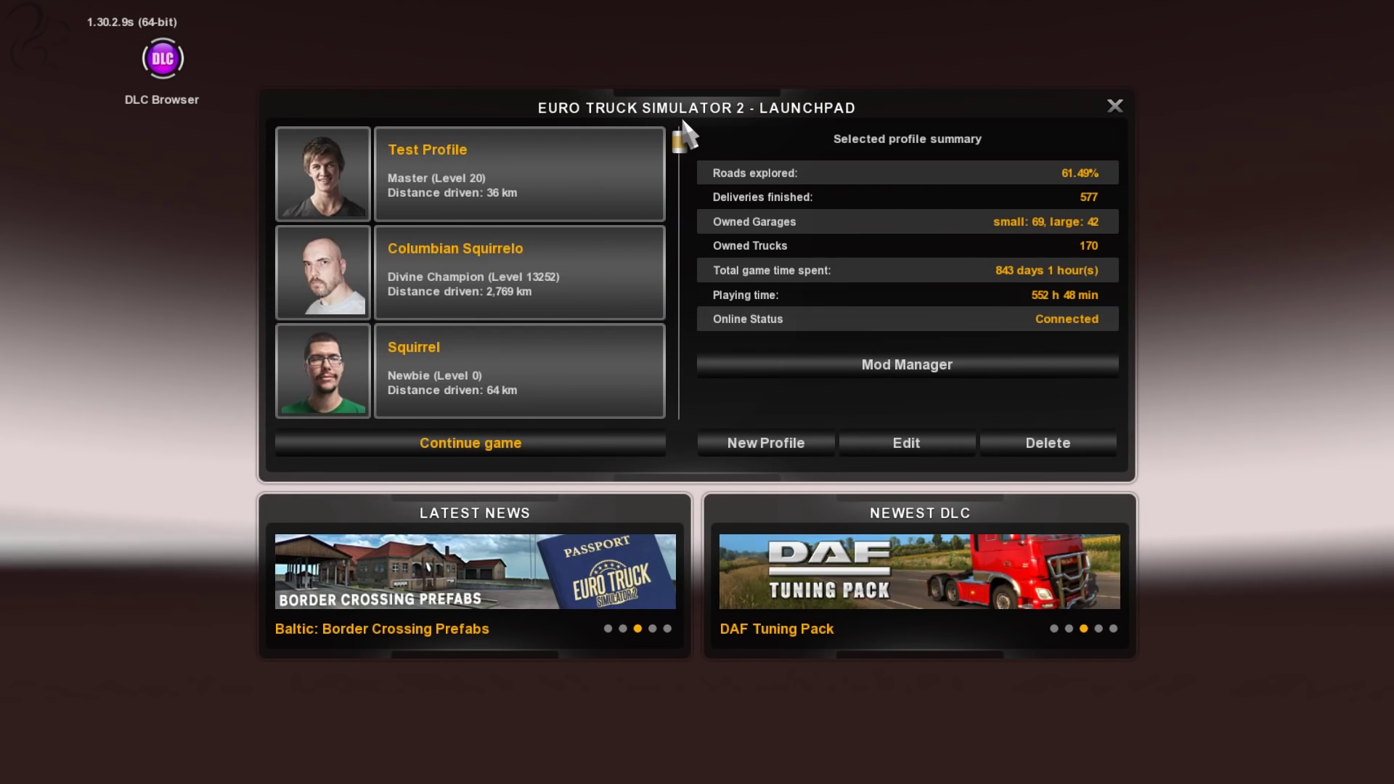
pyautogui.click(571, 145)
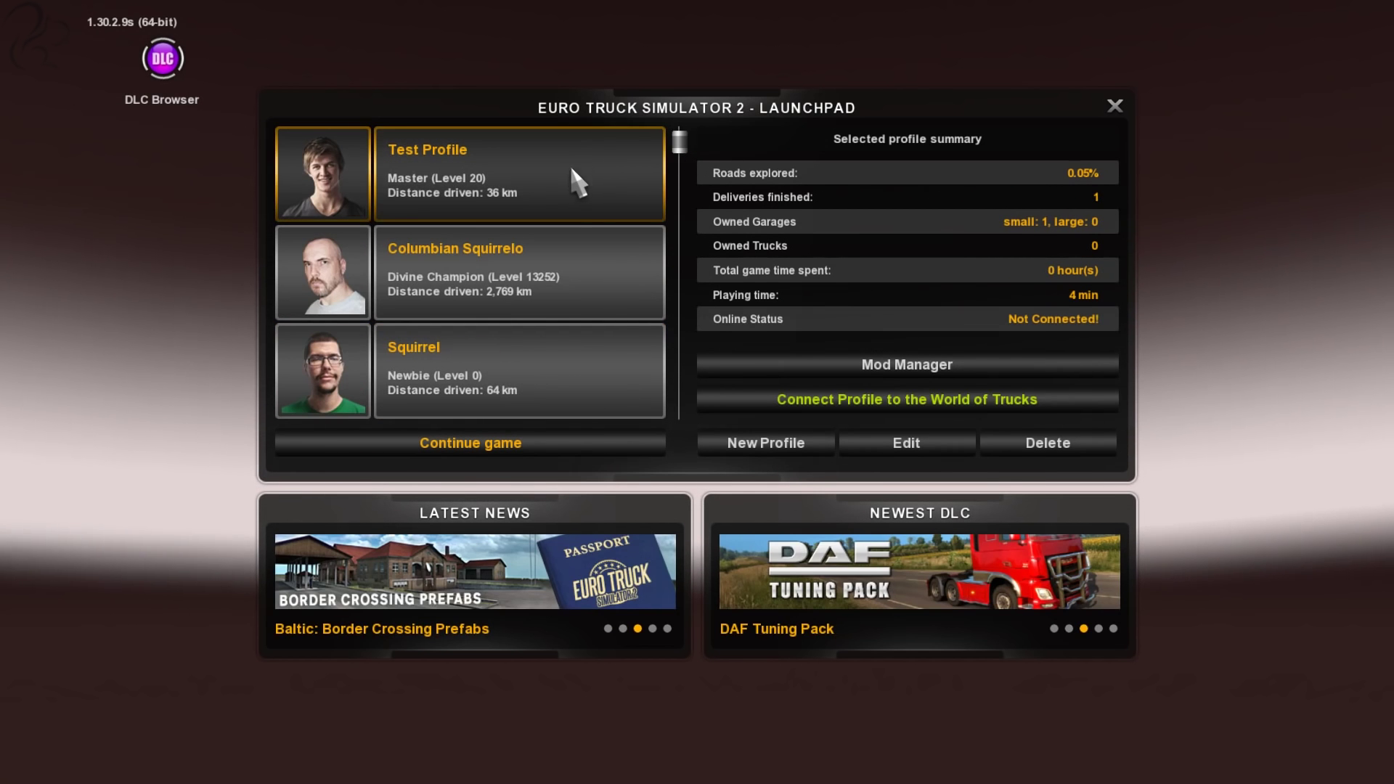
pyautogui.click(550, 445)
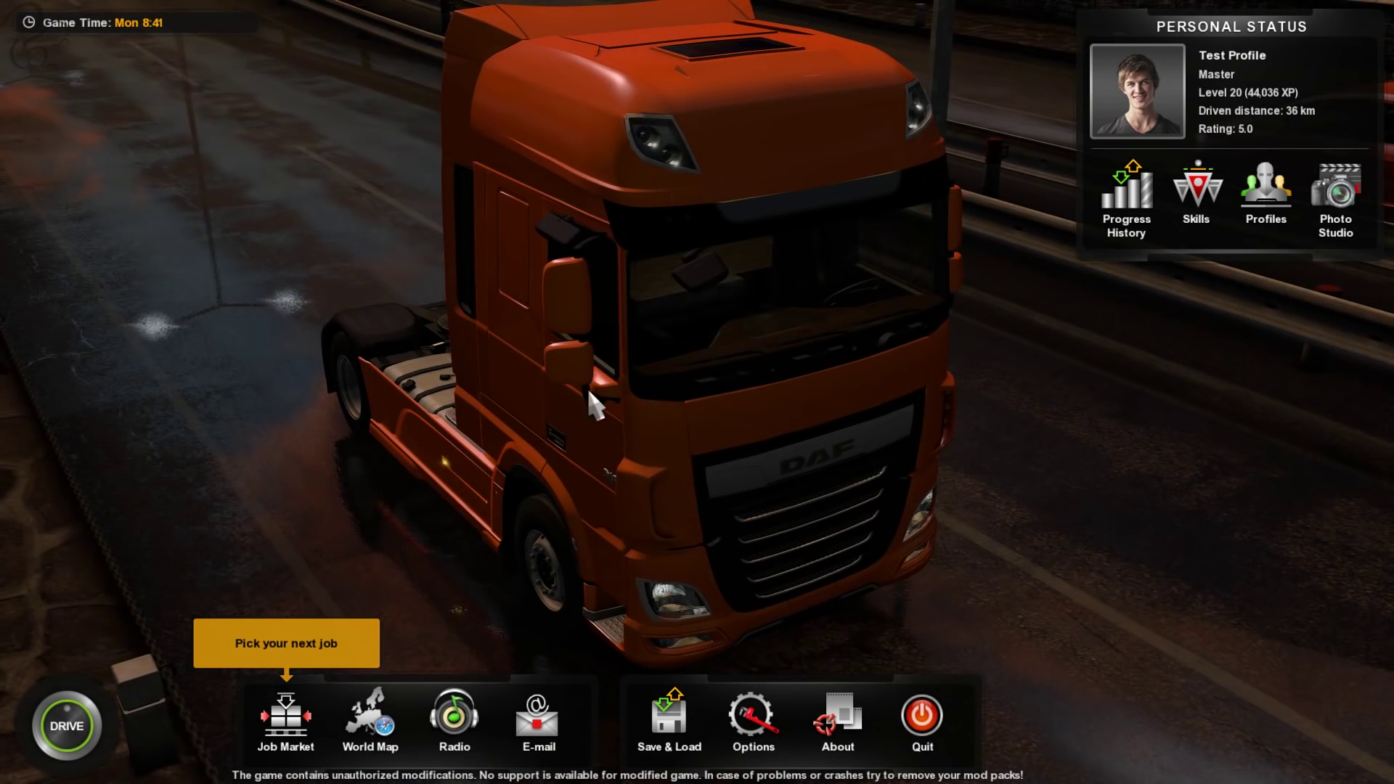
# Leave the Test Profile and return to the launchpad's profile selection.
pyautogui.click(1270, 204)
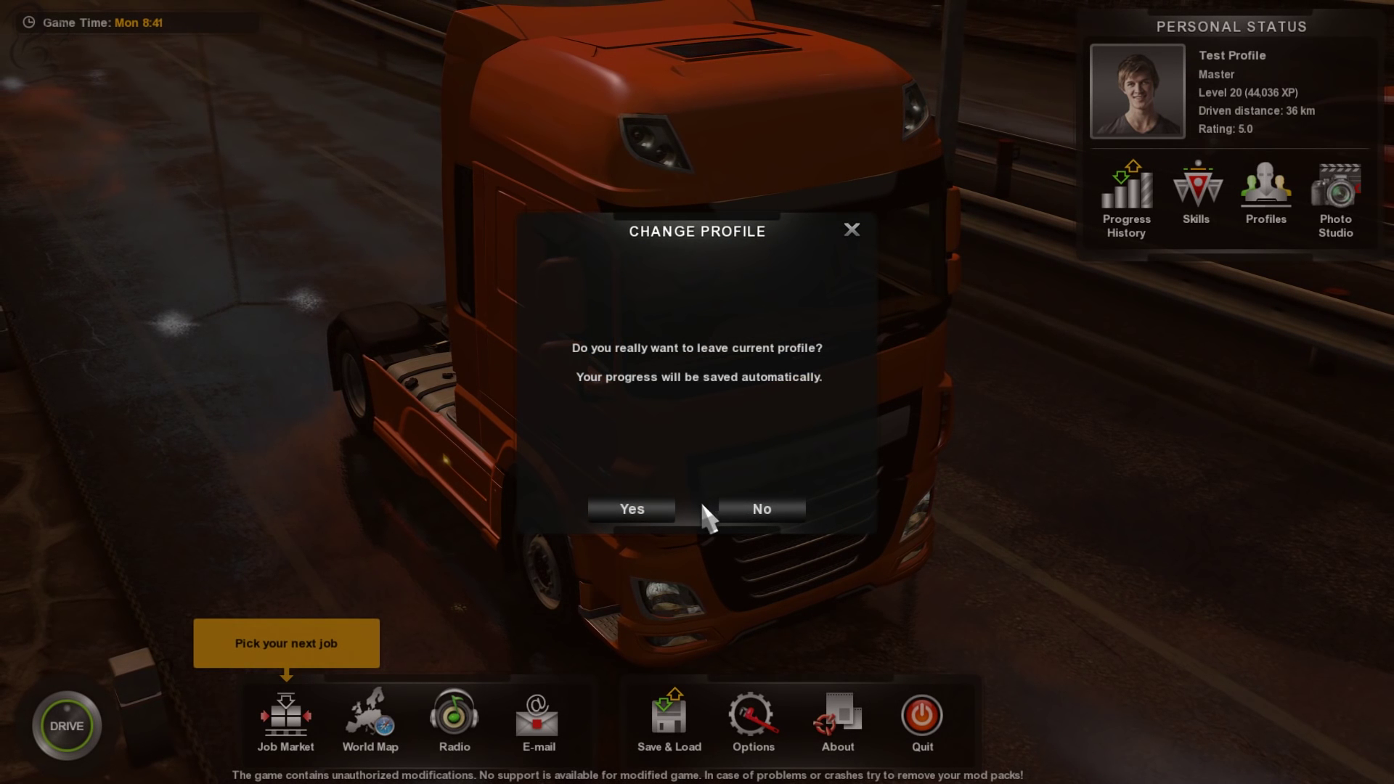
pyautogui.click(668, 509)
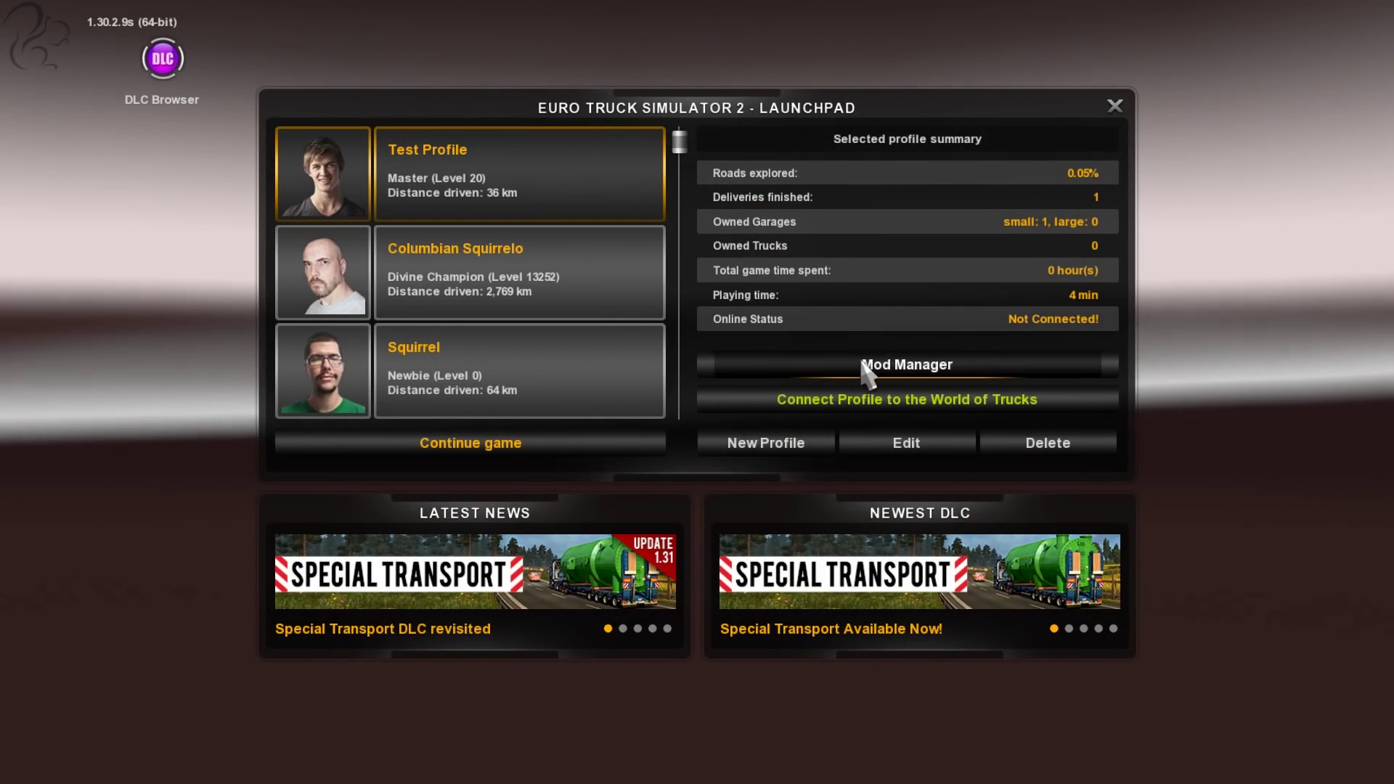
# Deactivate the SQRL Level 20 and 5M EUR Money mods for the Test Profile and confirm the mod changes.
pyautogui.click(855, 363)
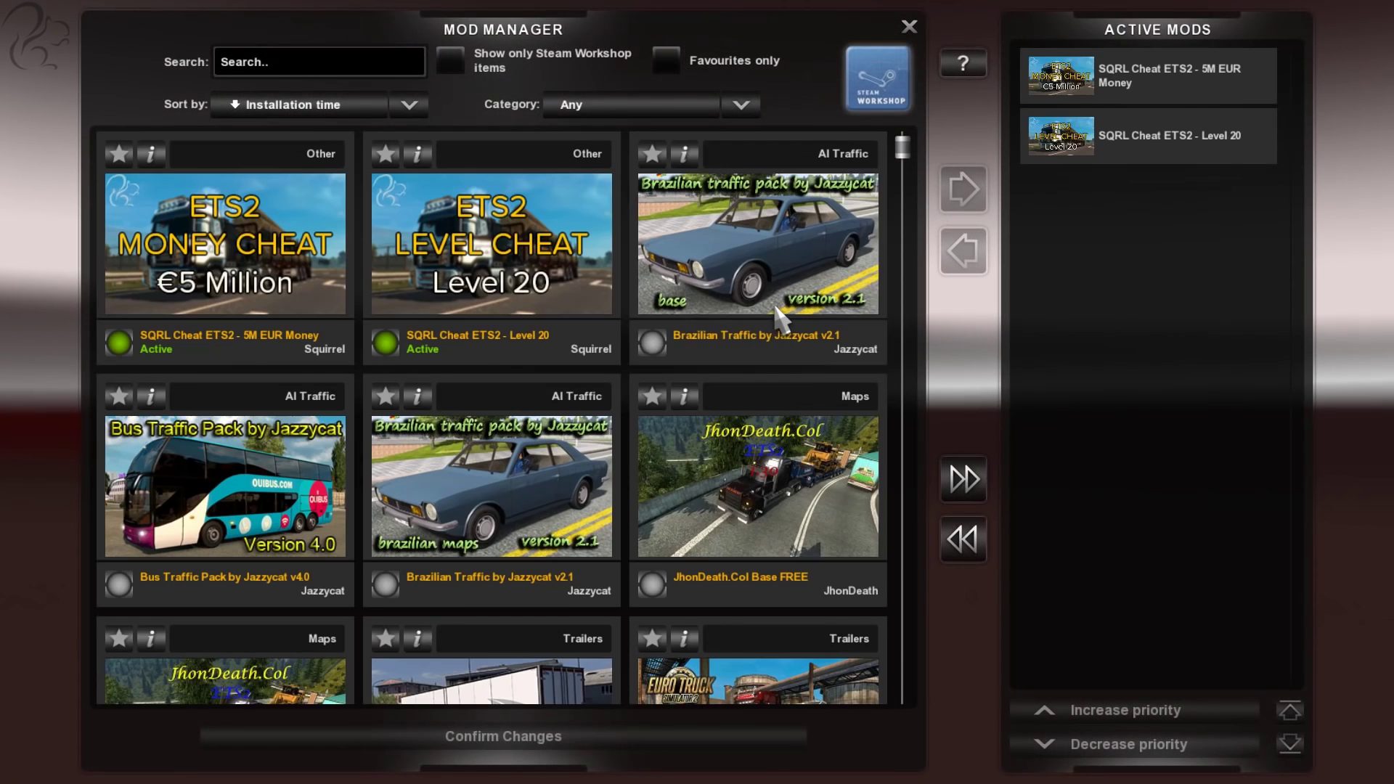
pyautogui.doubleClick(1195, 140)
pyautogui.doubleClick(1187, 93)
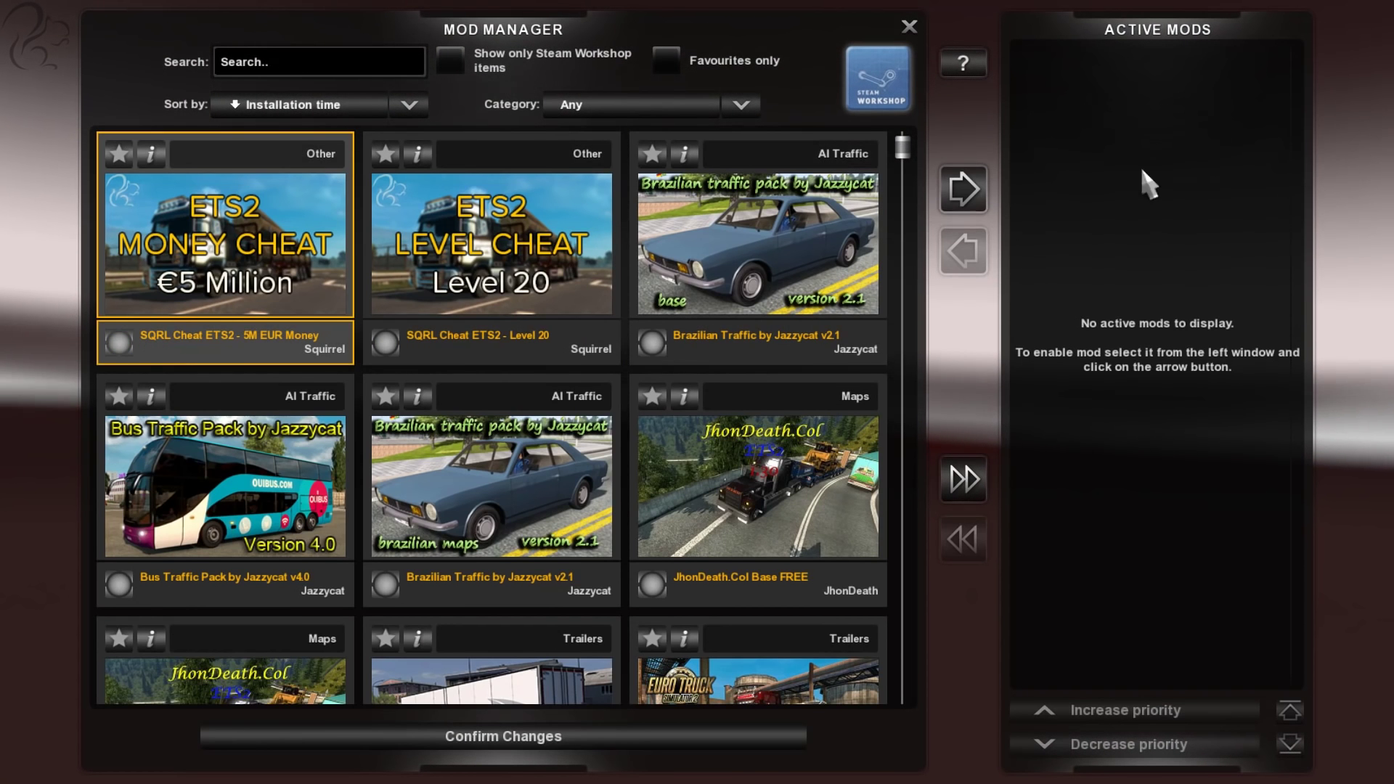
pyautogui.click(758, 732)
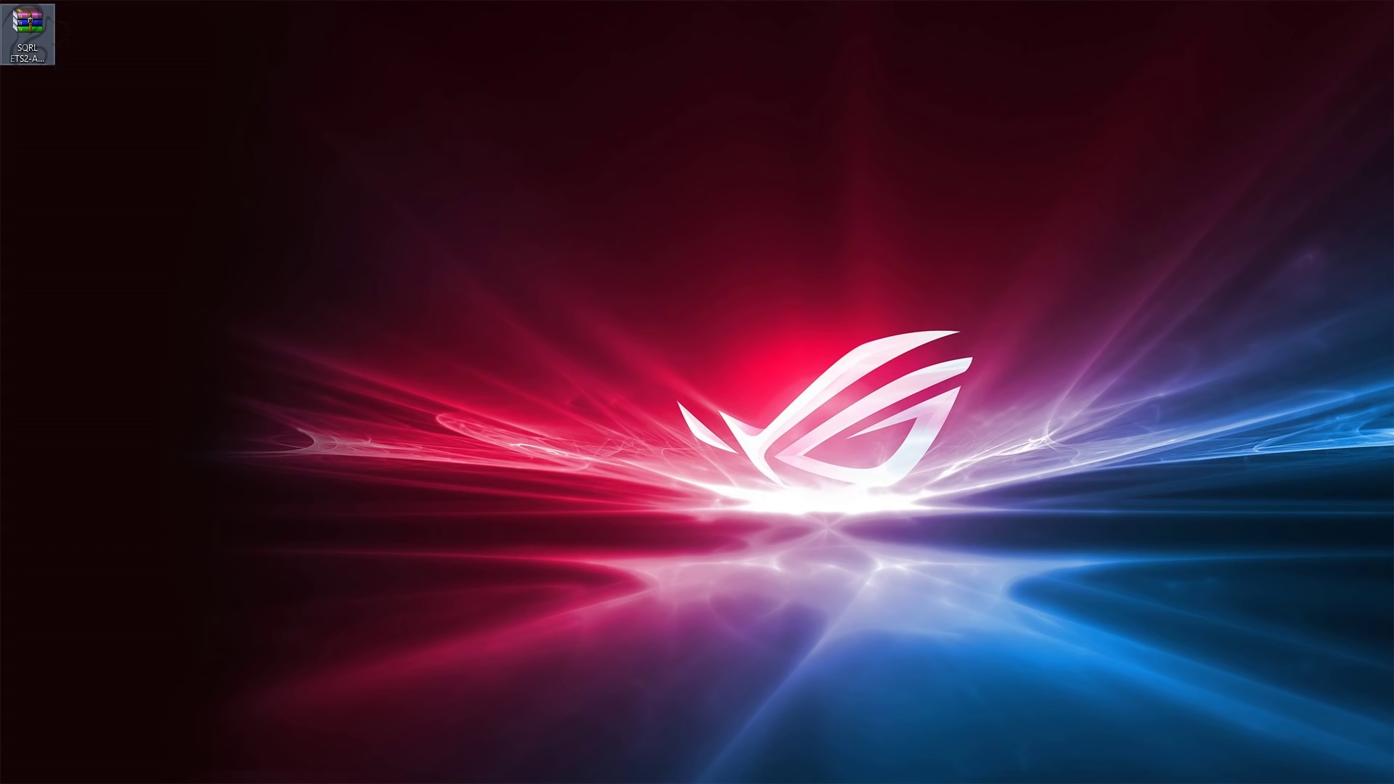
# Switch to the Euro Truck Simulator 2 profiles folder in File Explorer and sort its folders by modification date, newest first.
pyautogui.moveTo(0, 287); pyautogui.dragTo(792, 244)
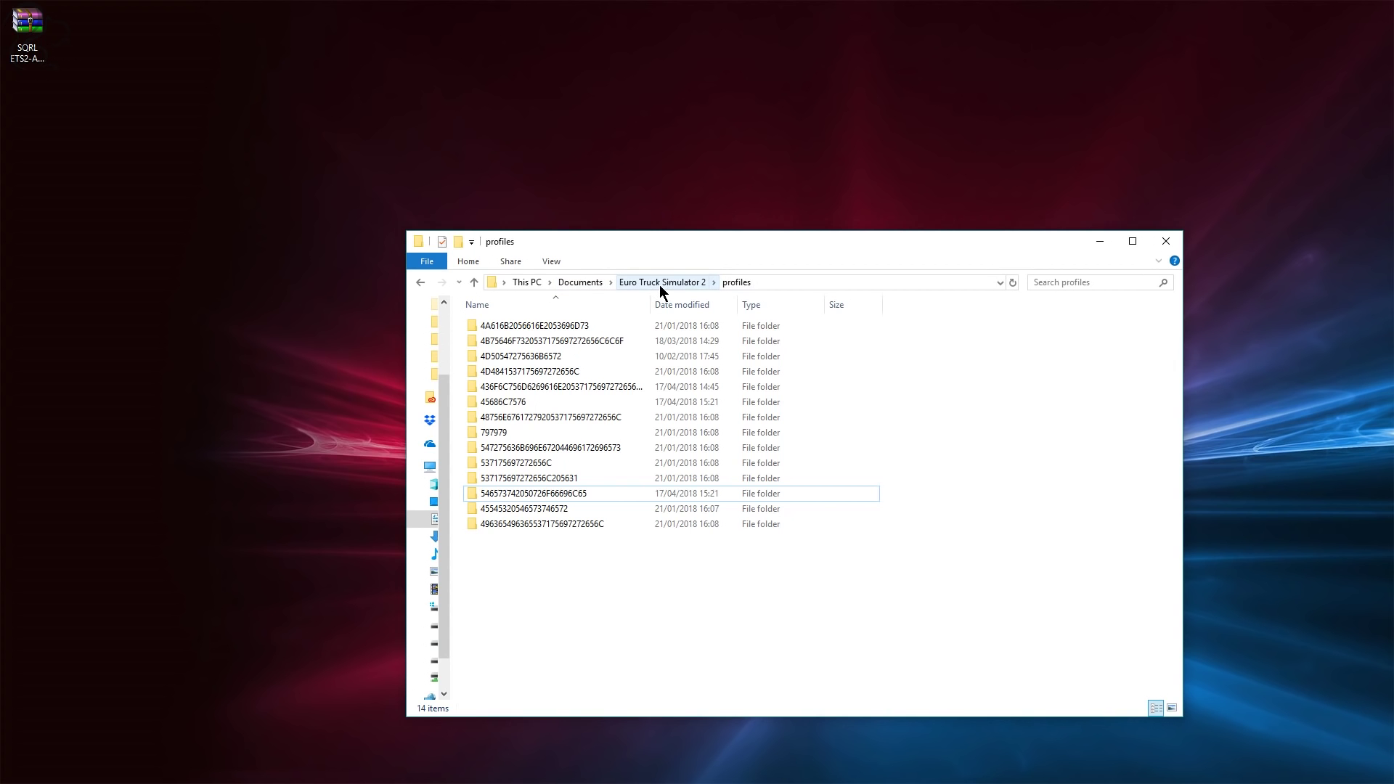
pyautogui.moveTo(796, 617); pyautogui.dragTo(526, 320)
pyautogui.click(145, 361)
pyautogui.click(581, 566)
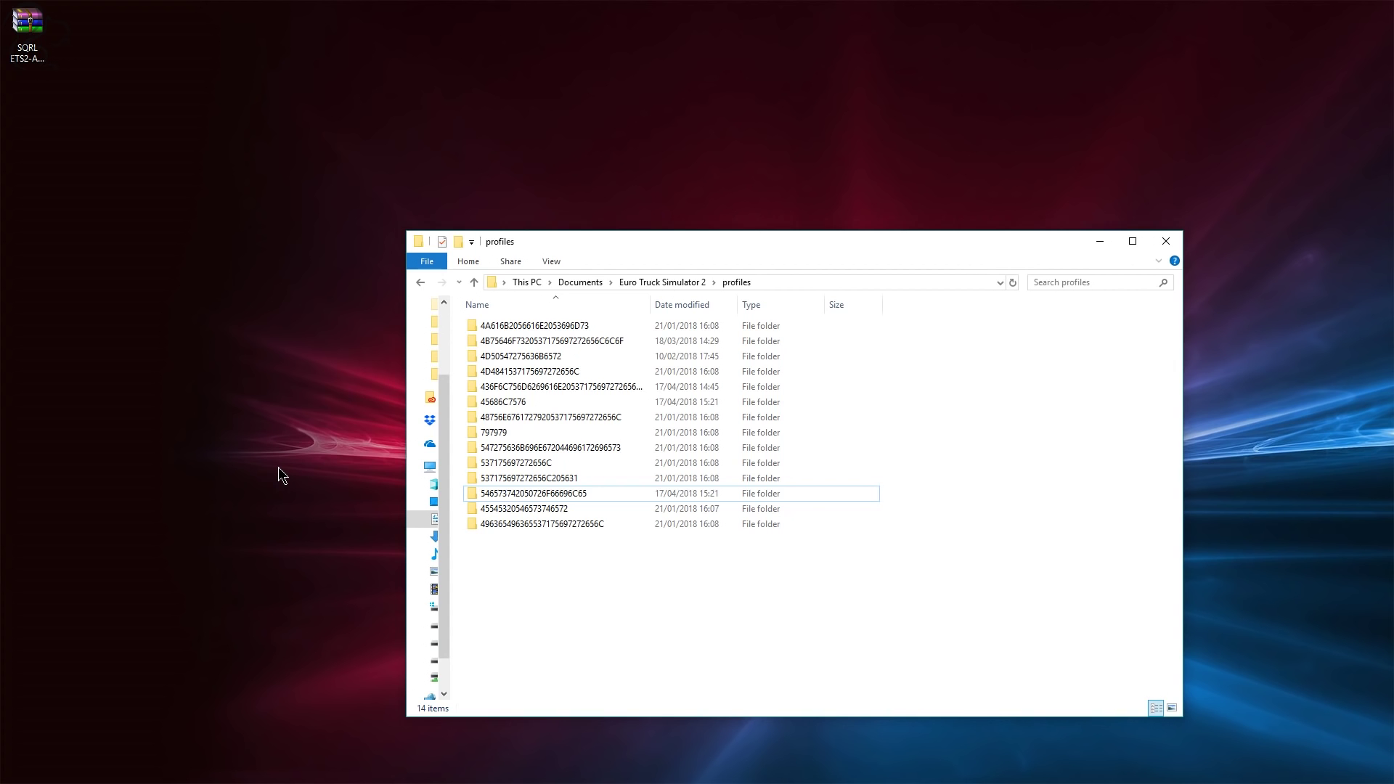
pyautogui.click(684, 307)
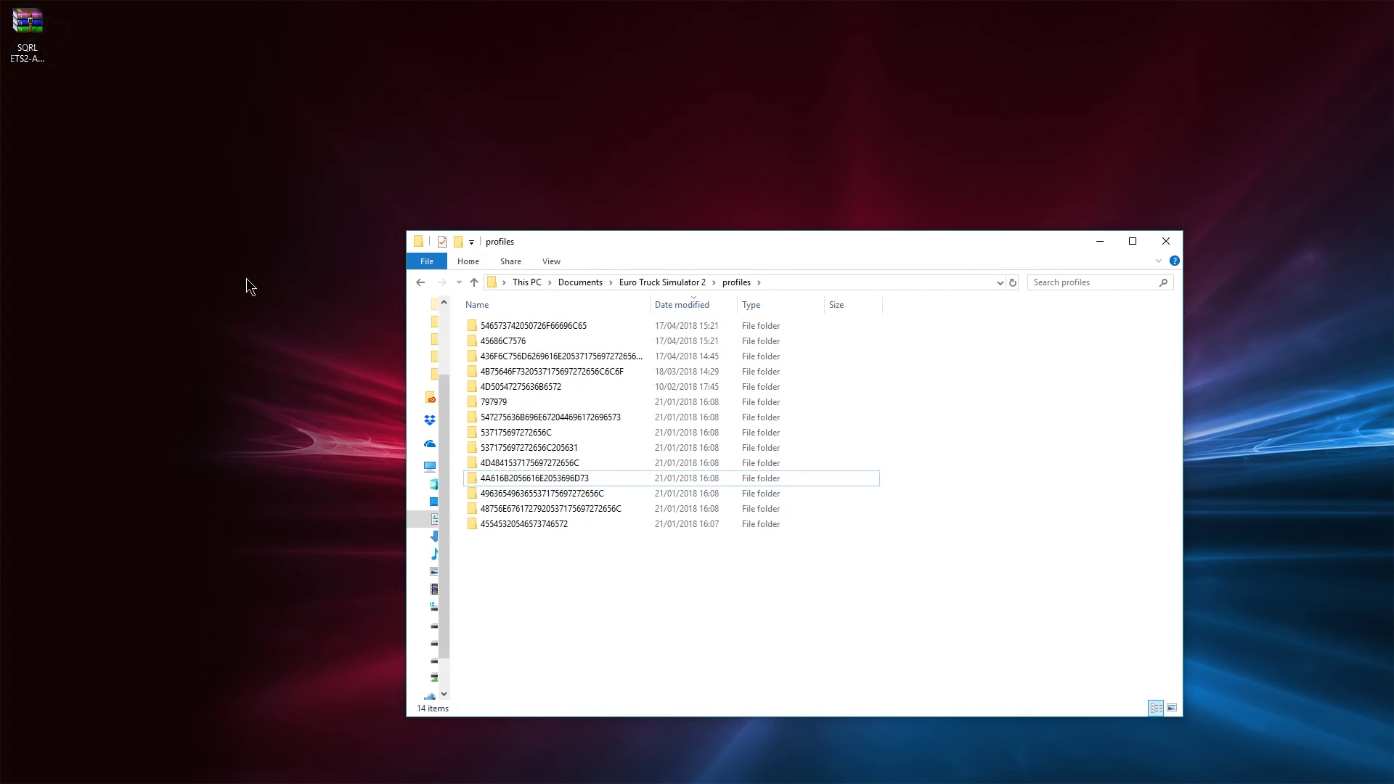
pyautogui.click(584, 328)
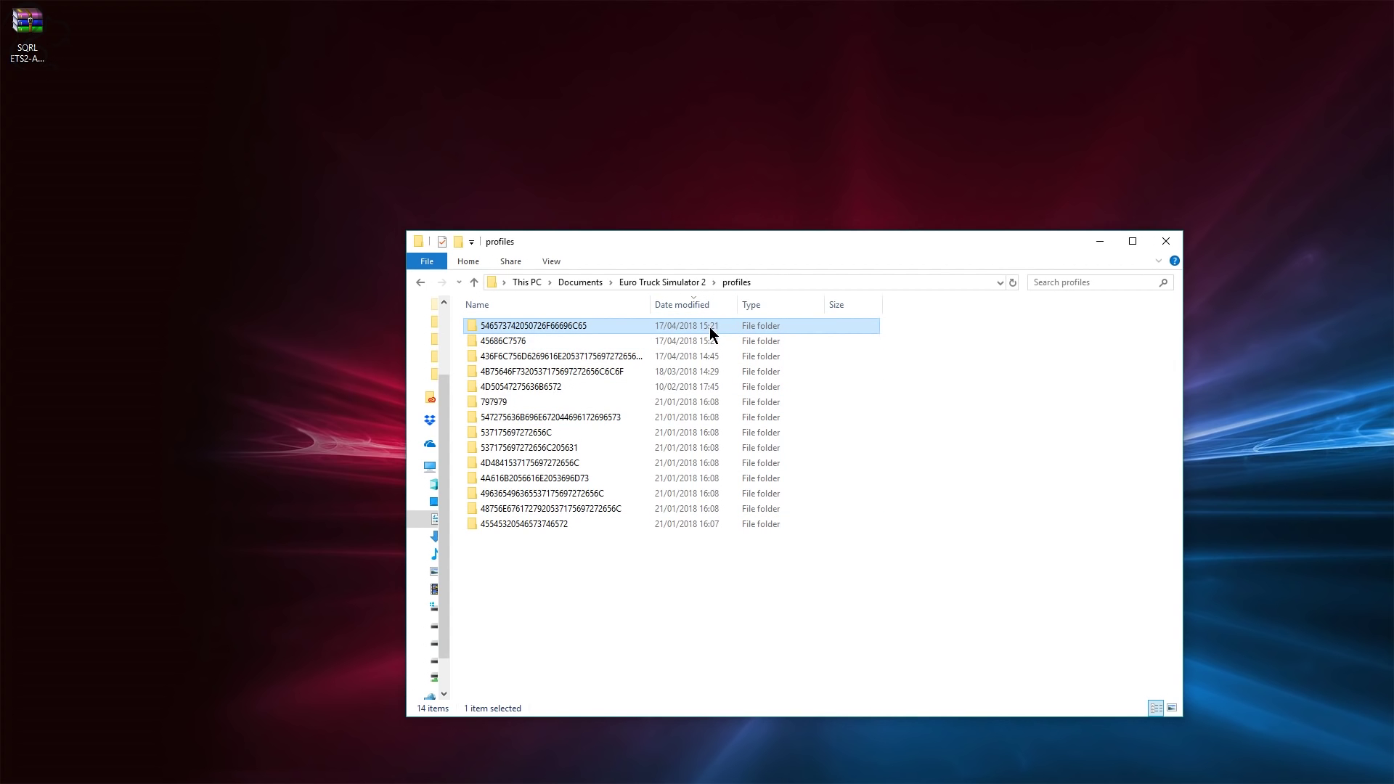
pyautogui.rightClick(597, 329)
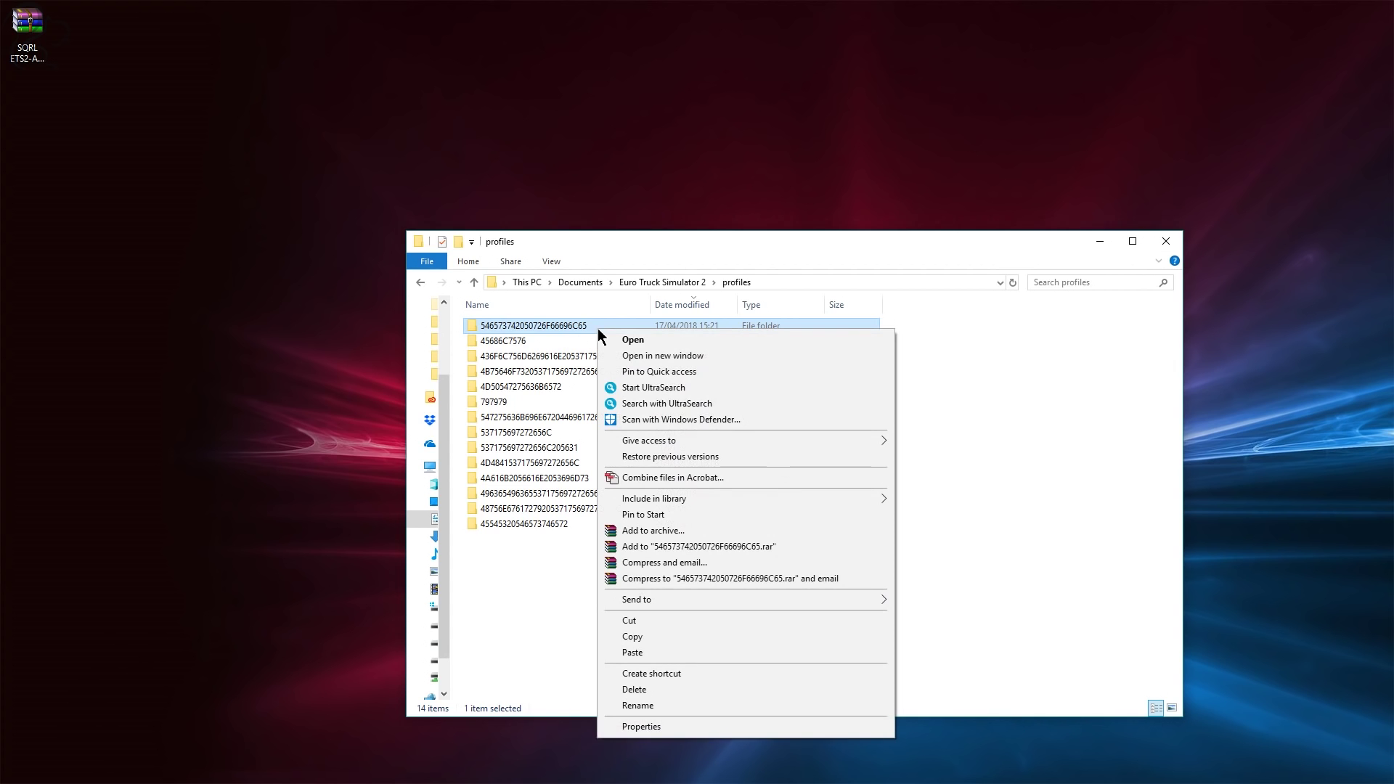
pyautogui.click(721, 726)
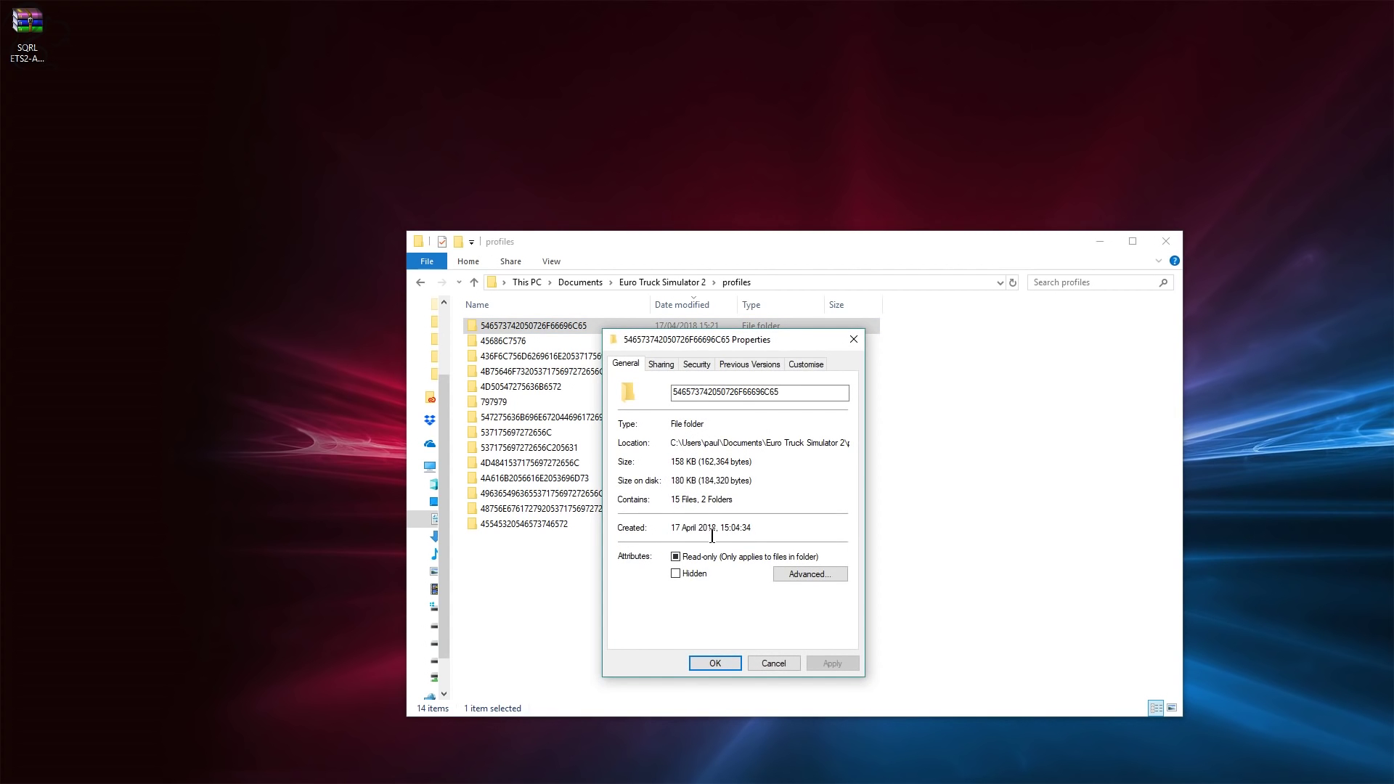
pyautogui.click(769, 658)
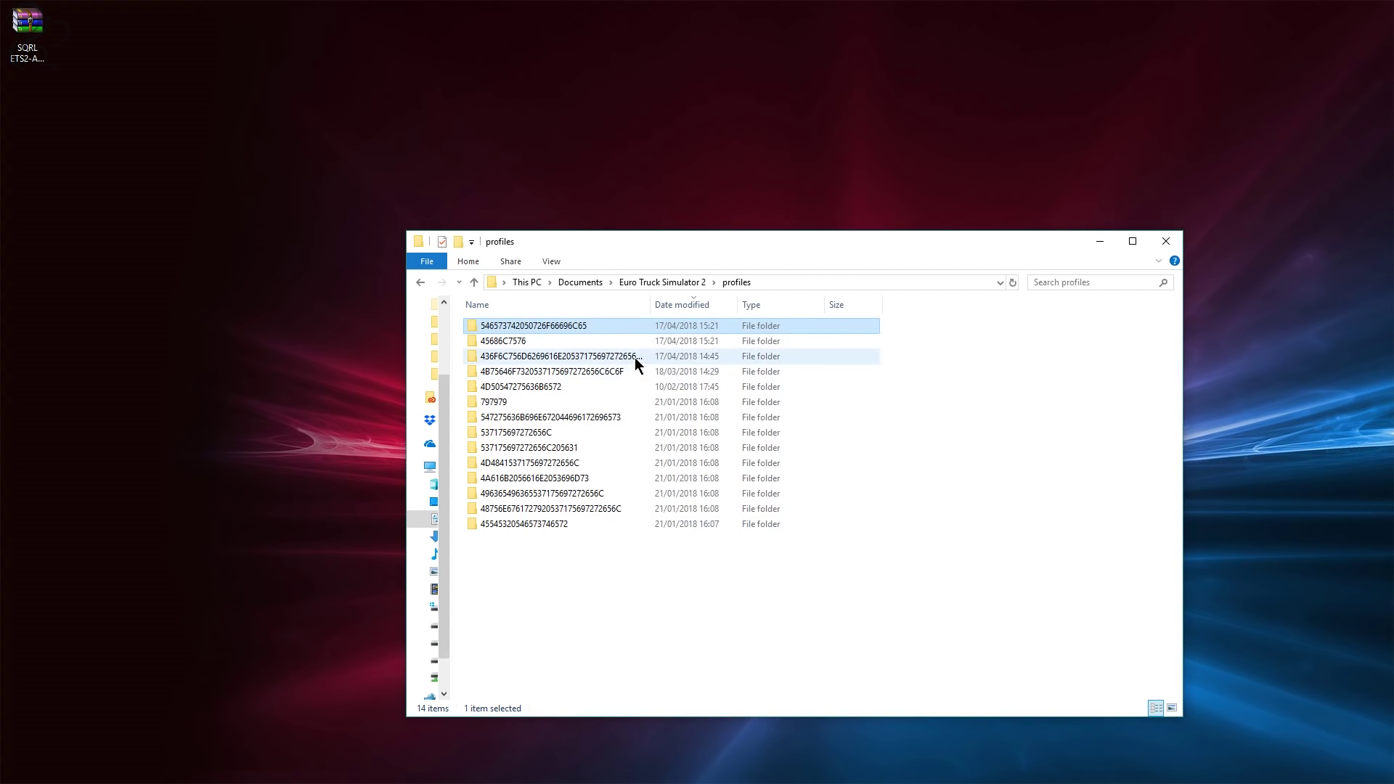
pyautogui.click(643, 343)
pyautogui.rightClick(643, 344)
pyautogui.click(715, 741)
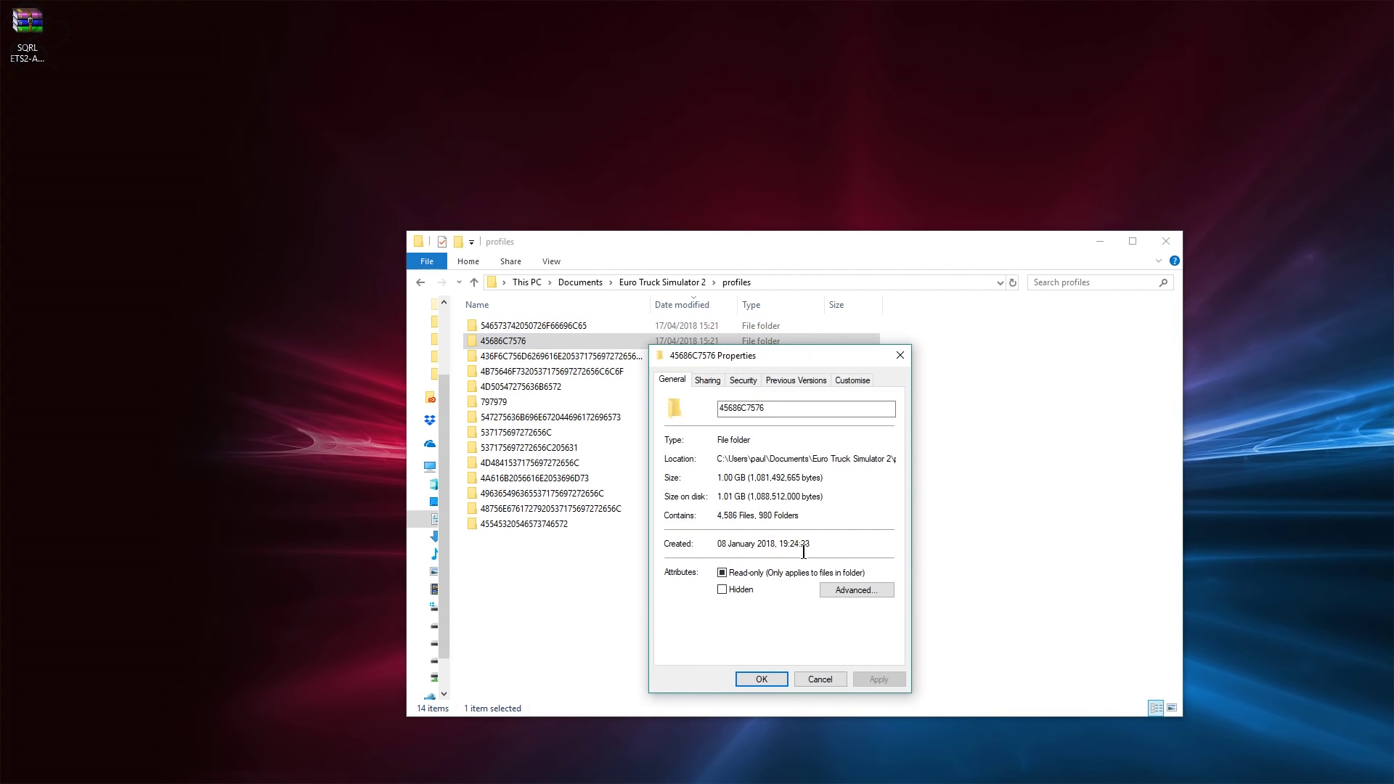
pyautogui.click(820, 679)
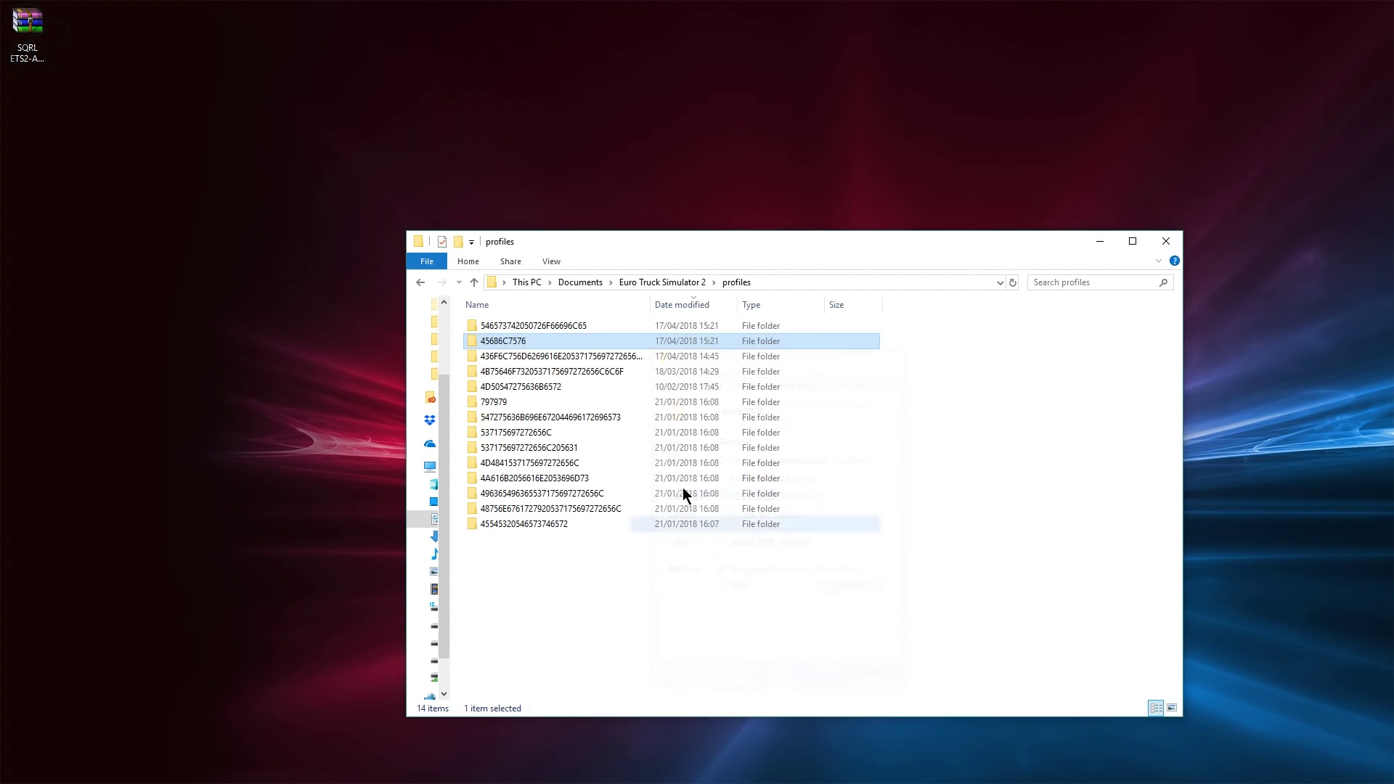
pyautogui.click(567, 326)
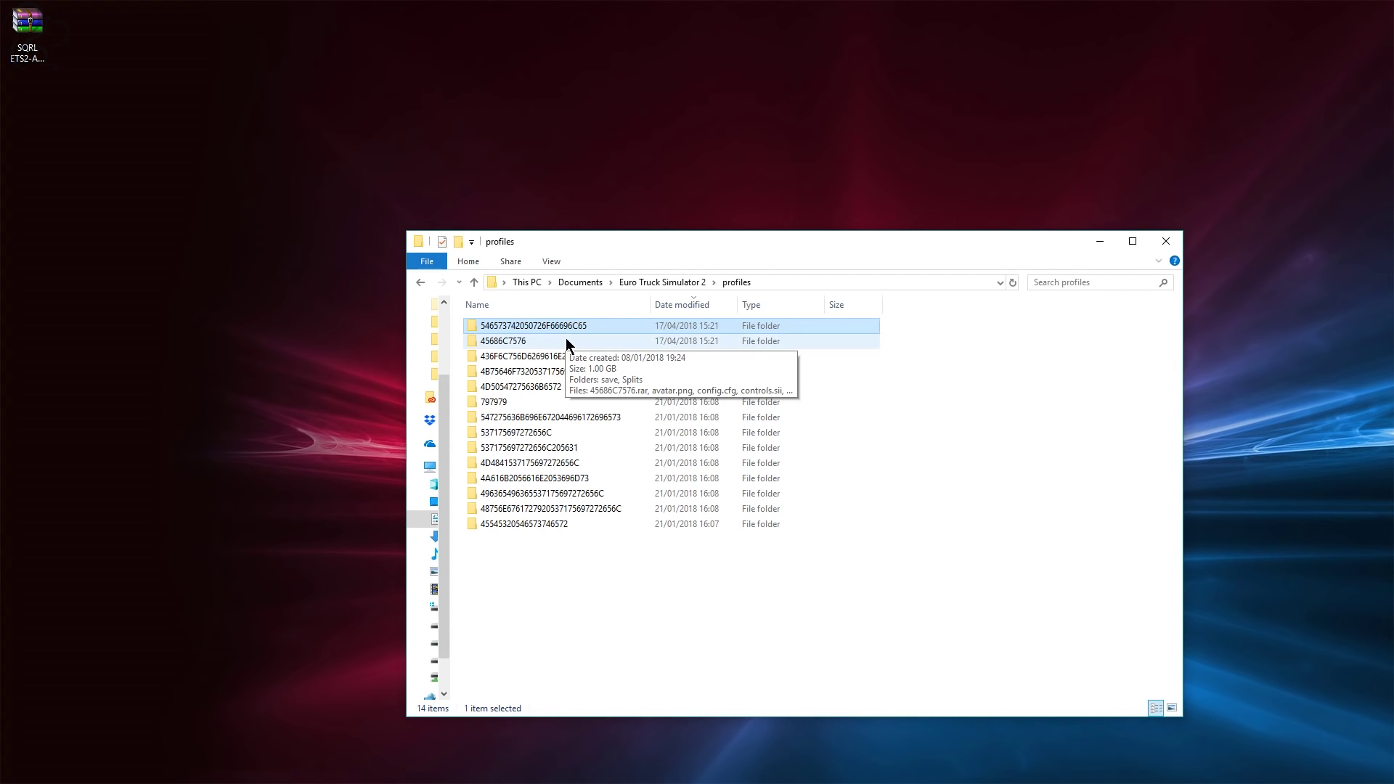
pyautogui.doubleClick(577, 327)
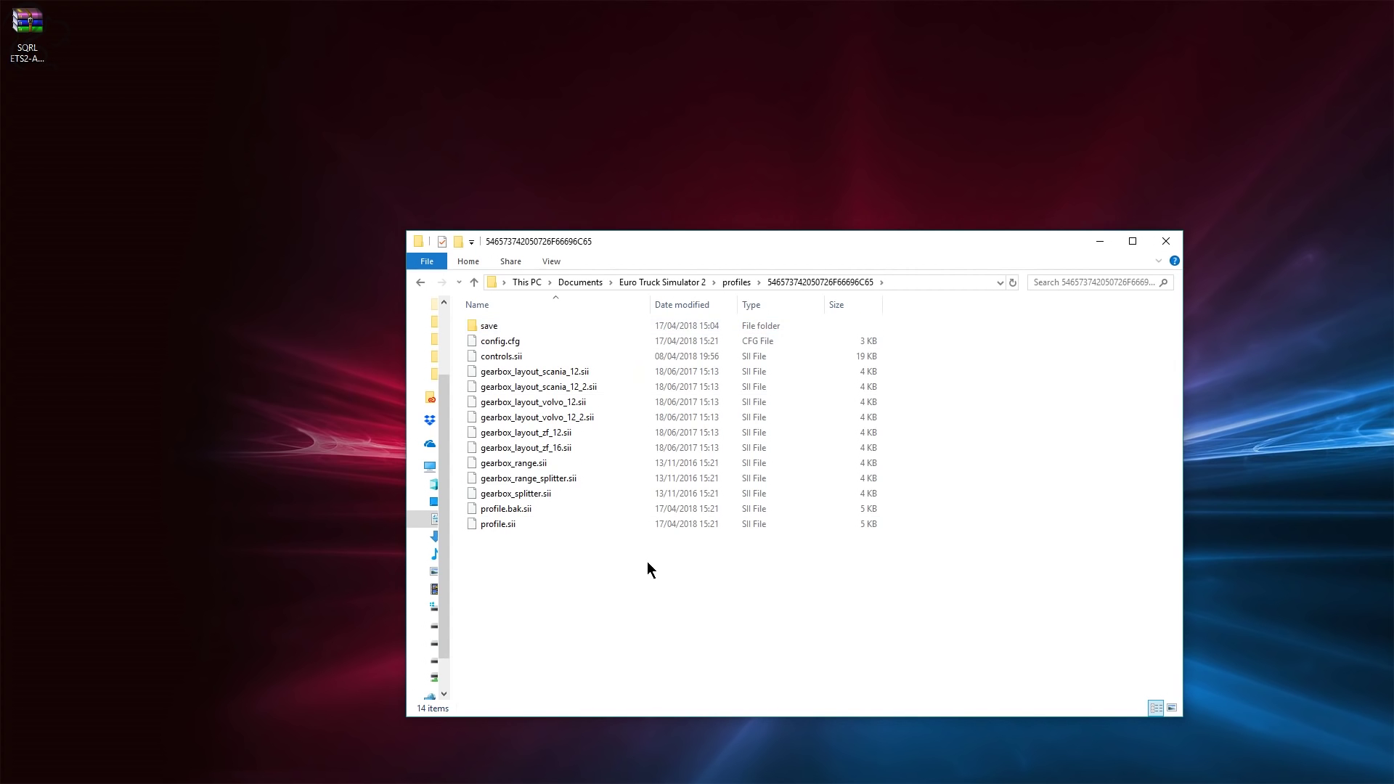
pyautogui.rightClick(599, 589)
pyautogui.moveTo(661, 539)
pyautogui.click(776, 543)
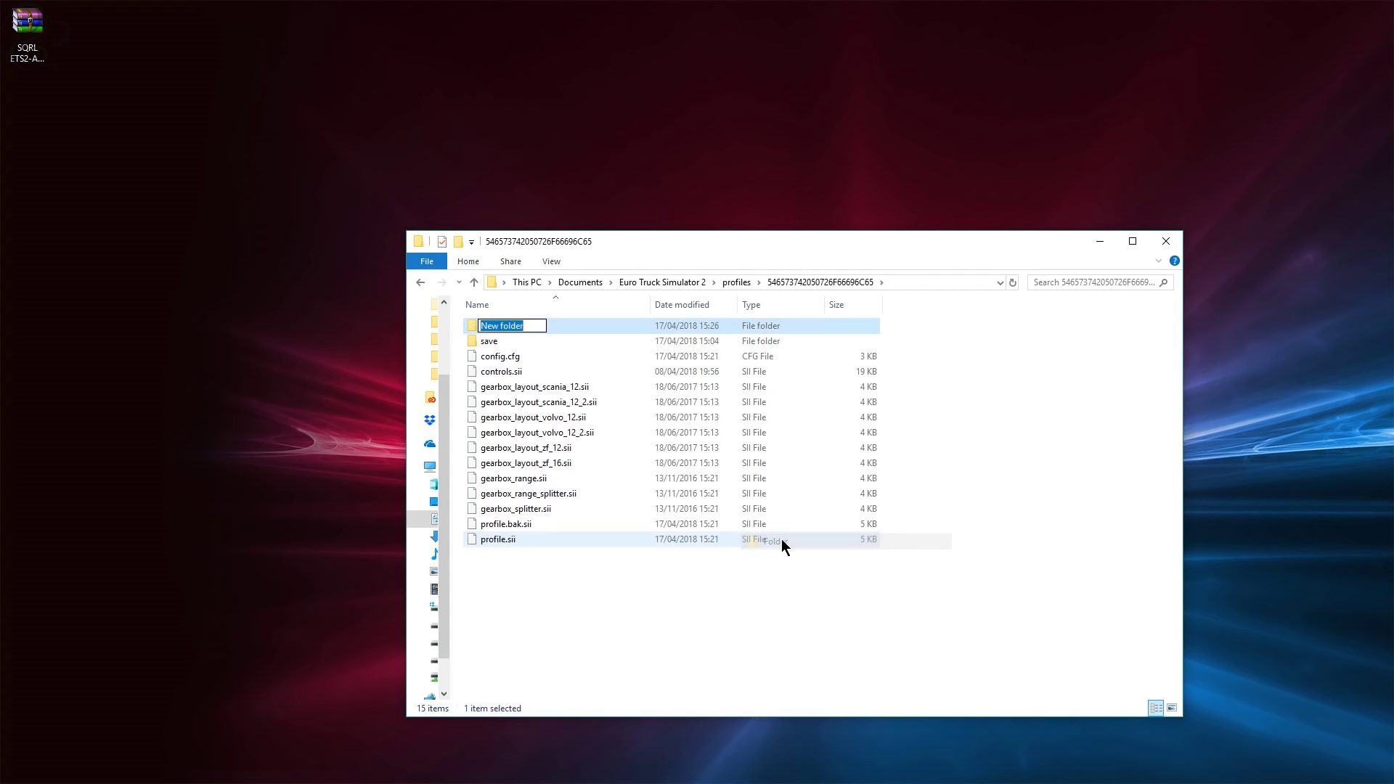
pyautogui.press('Return')
pyautogui.moveTo(660, 594); pyautogui.dragTo(506, 323)
pyautogui.doubleClick(506, 324)
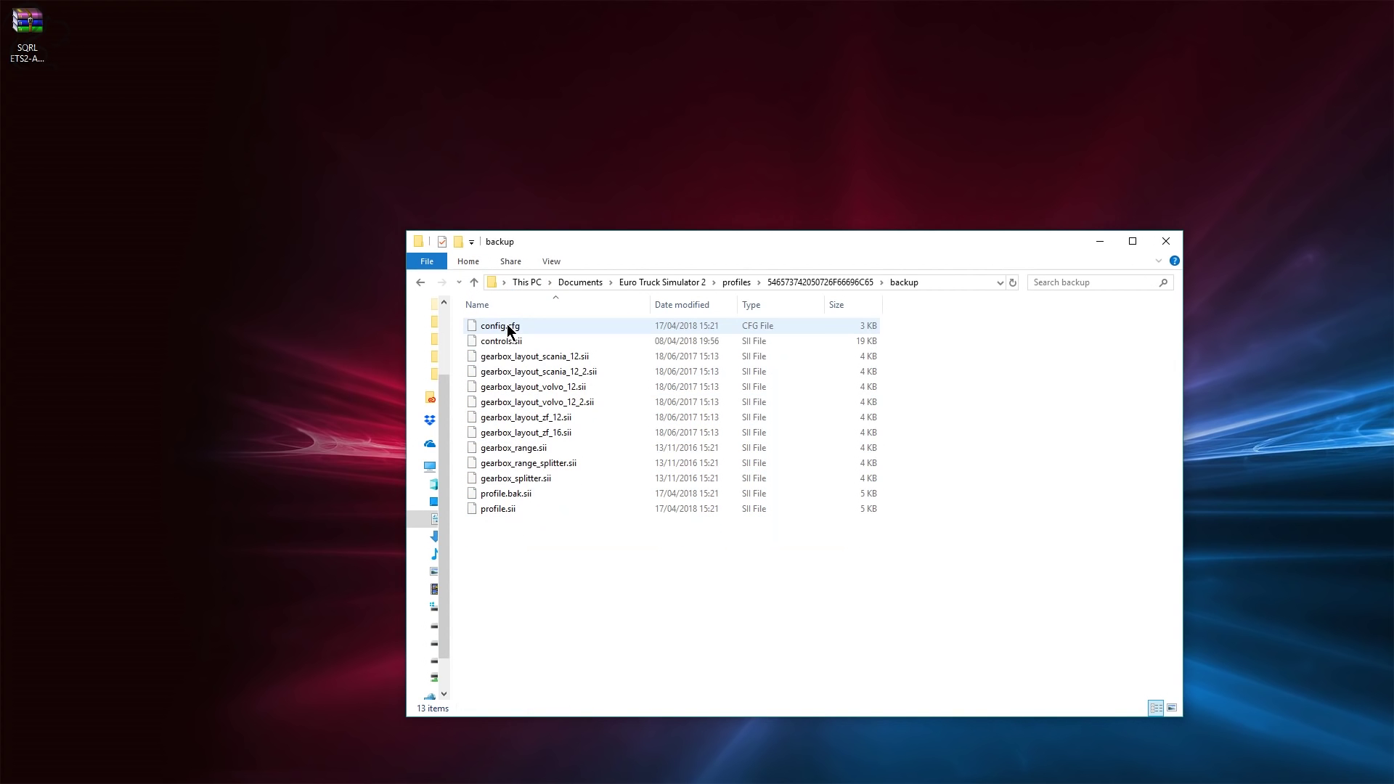
pyautogui.click(418, 282)
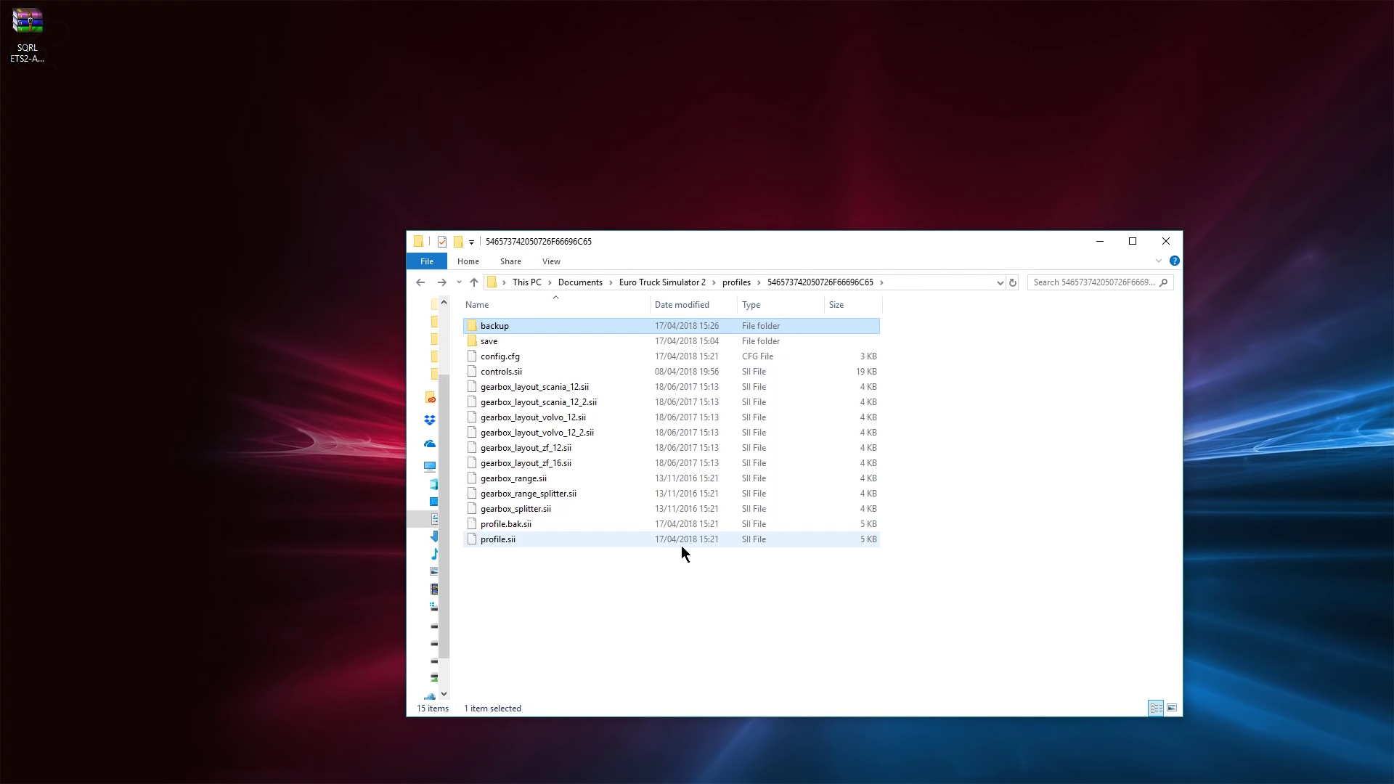
# Copy the files config.cfg through gearbox_splitter.sii from profile folder 45686C7576, leaving out the two profile files.
pyautogui.click(740, 282)
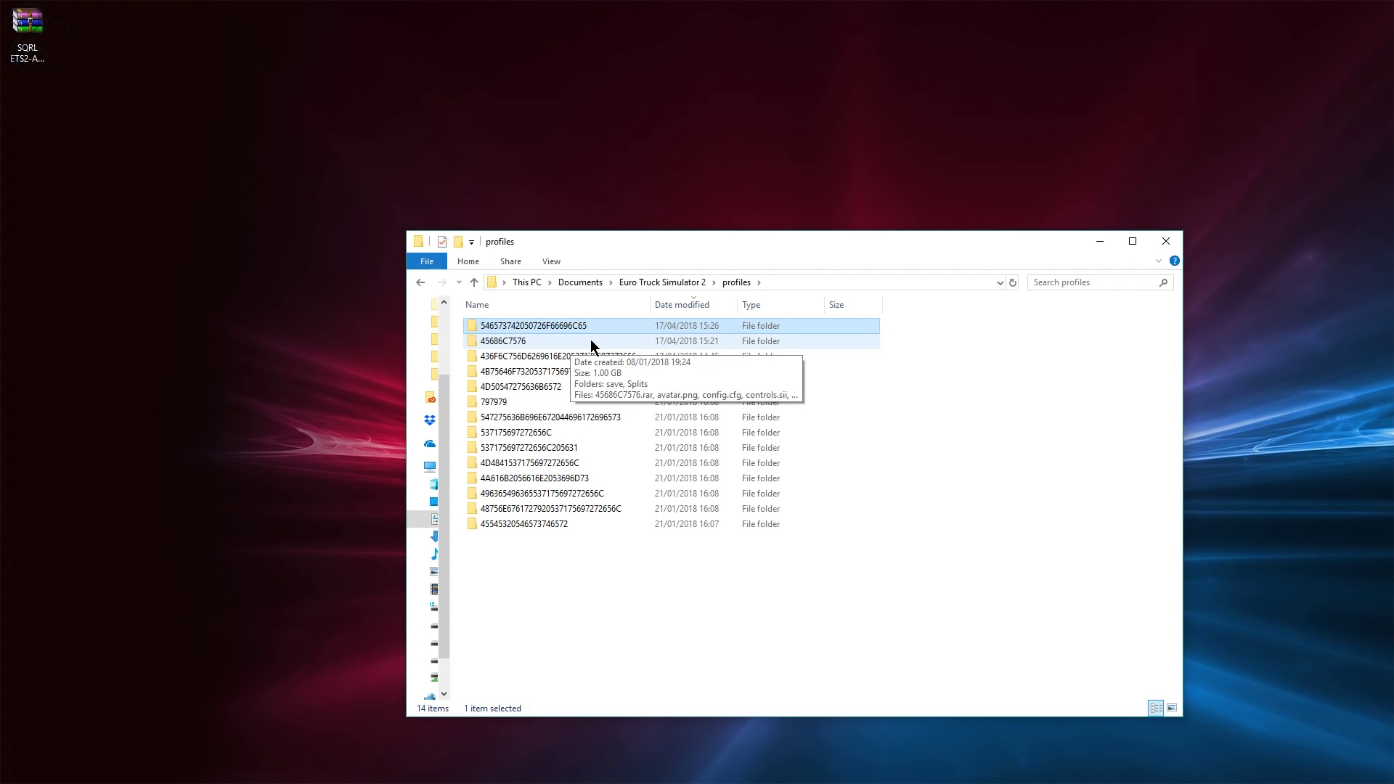
pyautogui.click(559, 344)
pyautogui.doubleClick(560, 344)
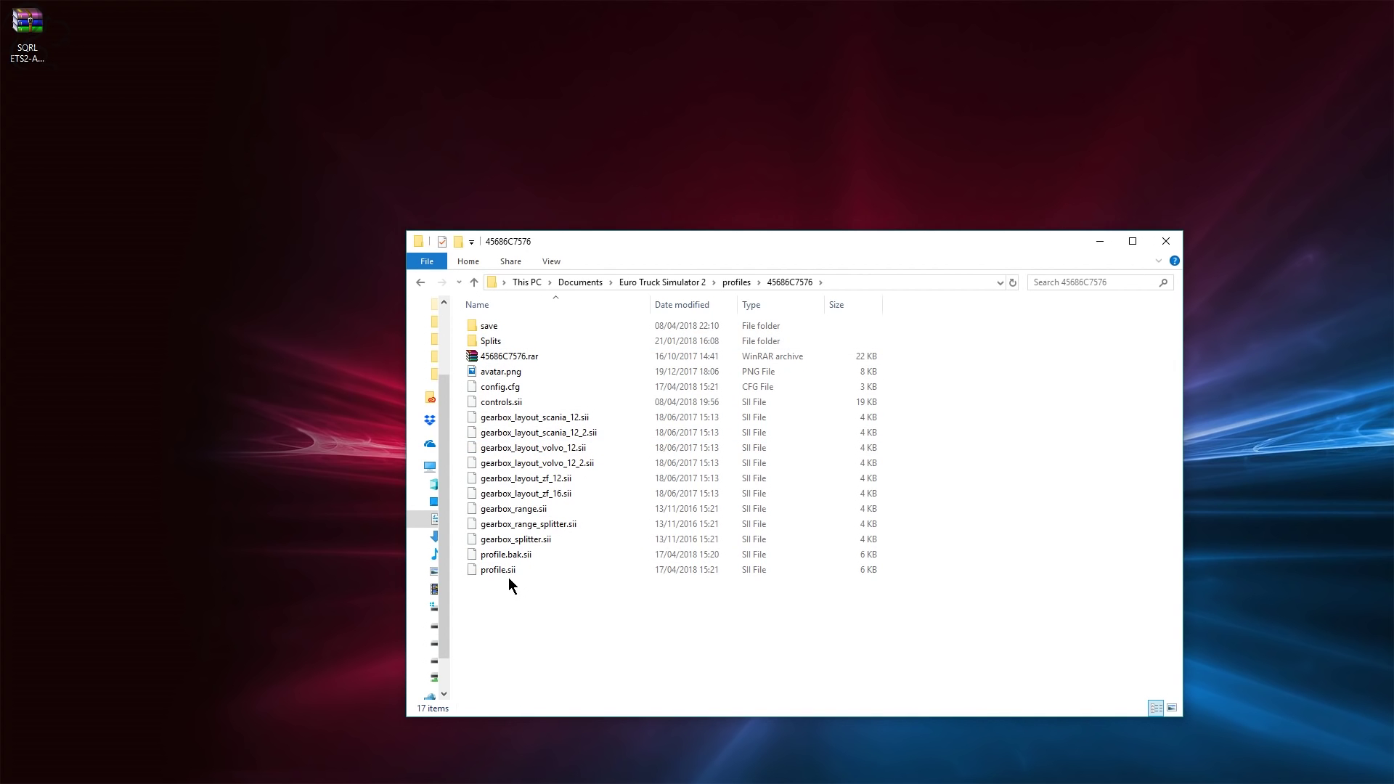
pyautogui.moveTo(532, 601)
pyautogui.mouseDown()
pyautogui.moveTo(500, 561)
pyautogui.moveTo(544, 607)
pyautogui.moveTo(508, 560)
pyautogui.moveTo(555, 595)
pyautogui.moveTo(468, 546)
pyautogui.moveTo(543, 604)
pyautogui.mouseUp()
pyautogui.click(523, 546)
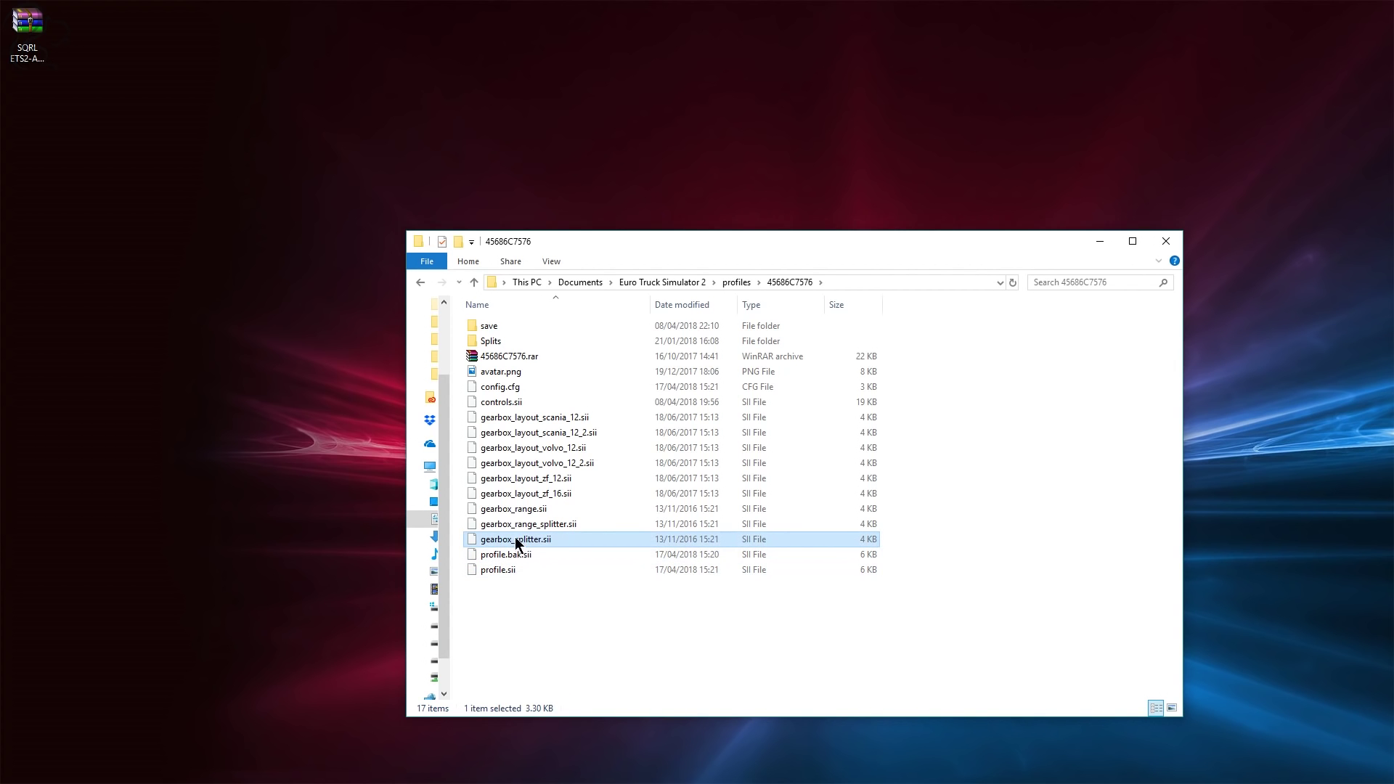
pyautogui.keyDown('shift'); pyautogui.click(513, 393); pyautogui.keyUp('shift')
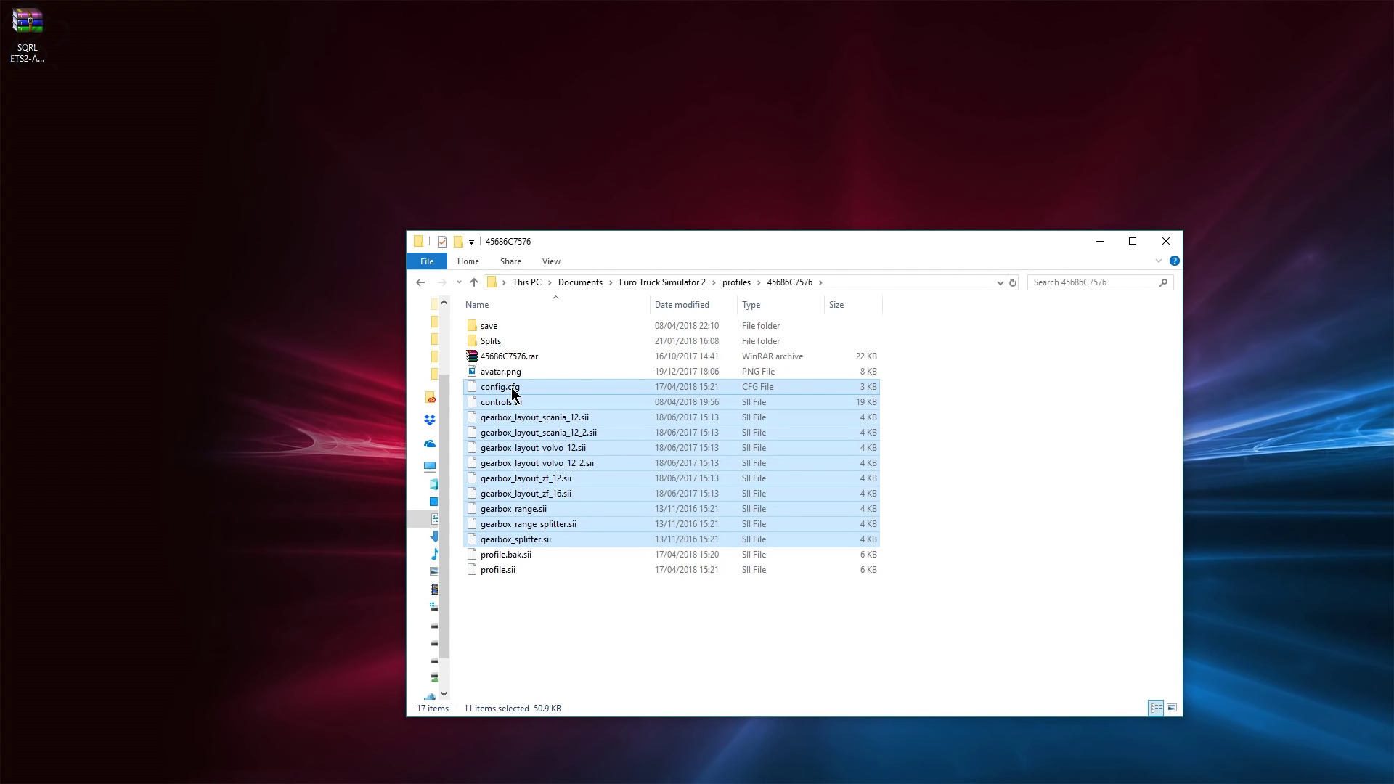
pyautogui.rightClick(524, 439)
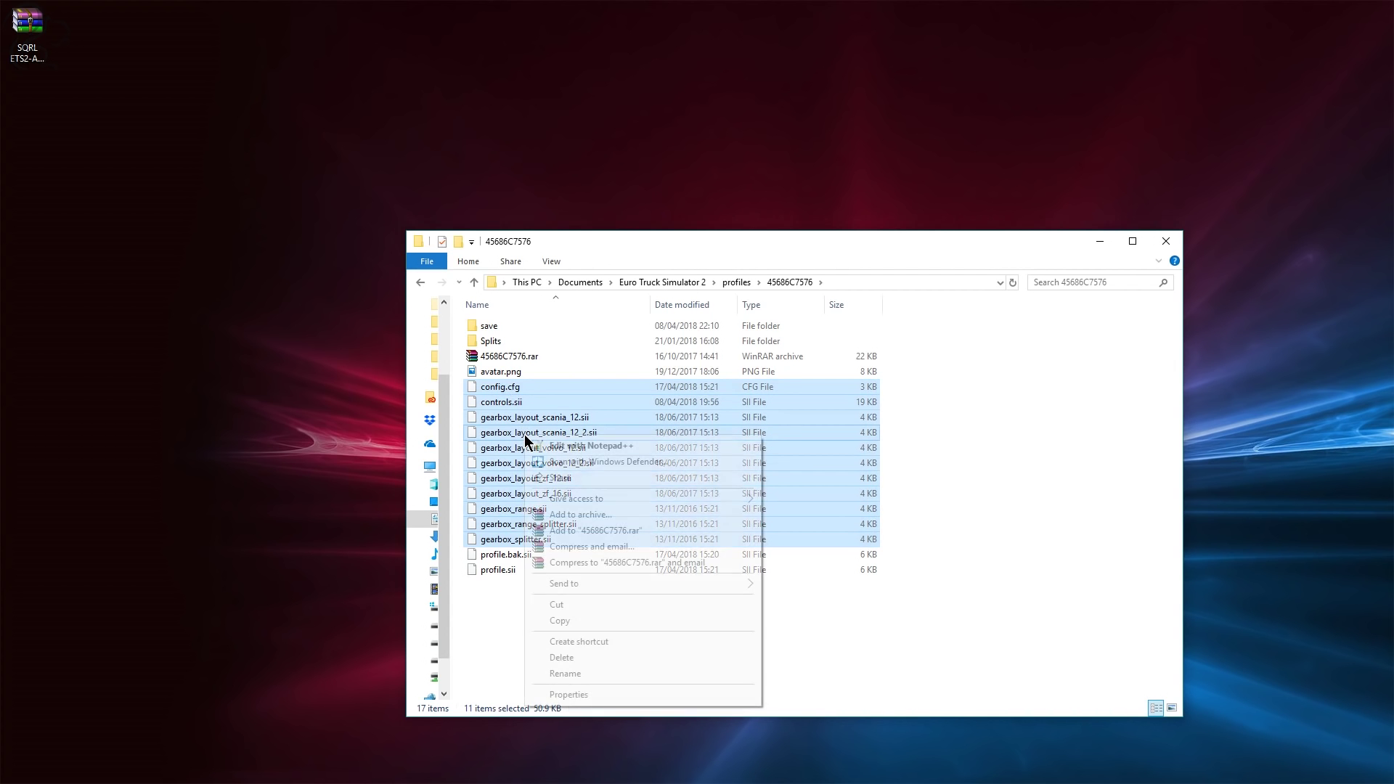
pyautogui.click(586, 618)
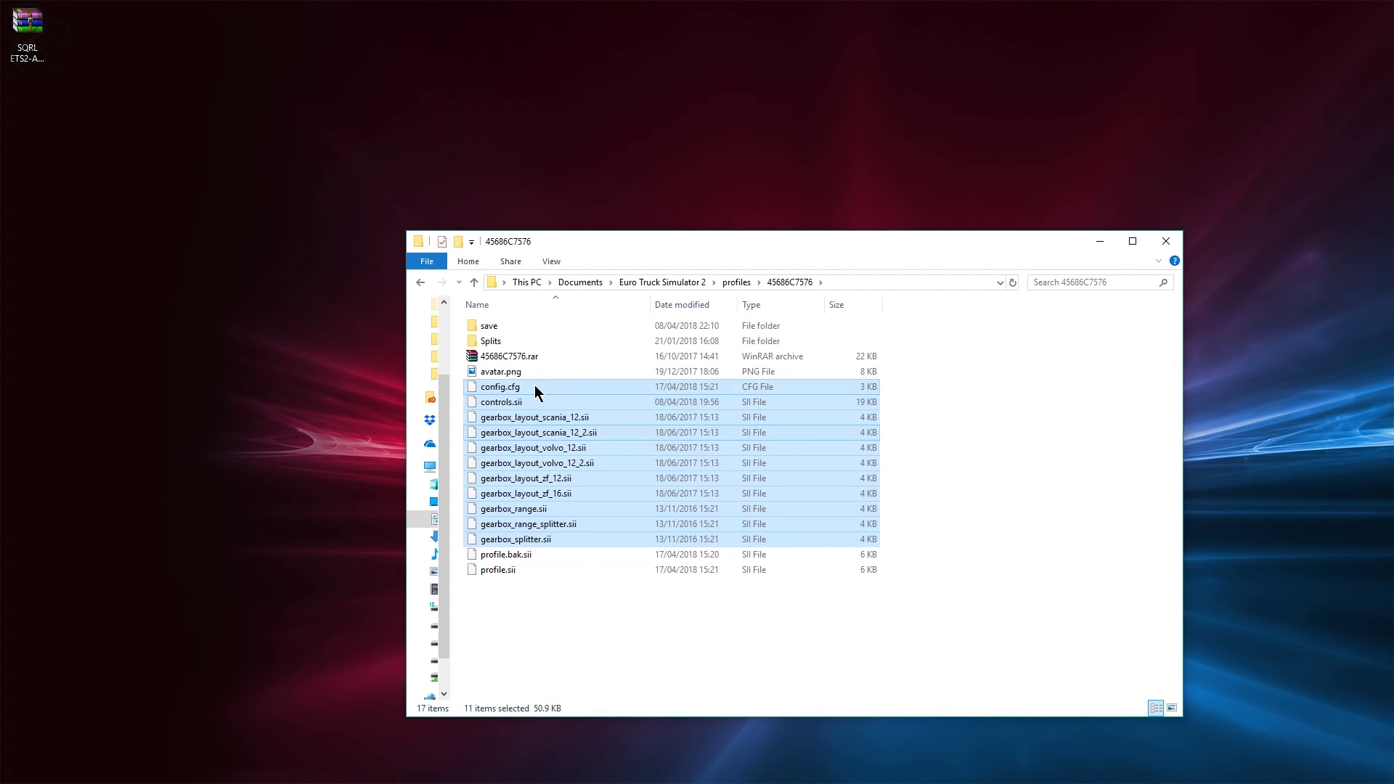
pyautogui.click(736, 283)
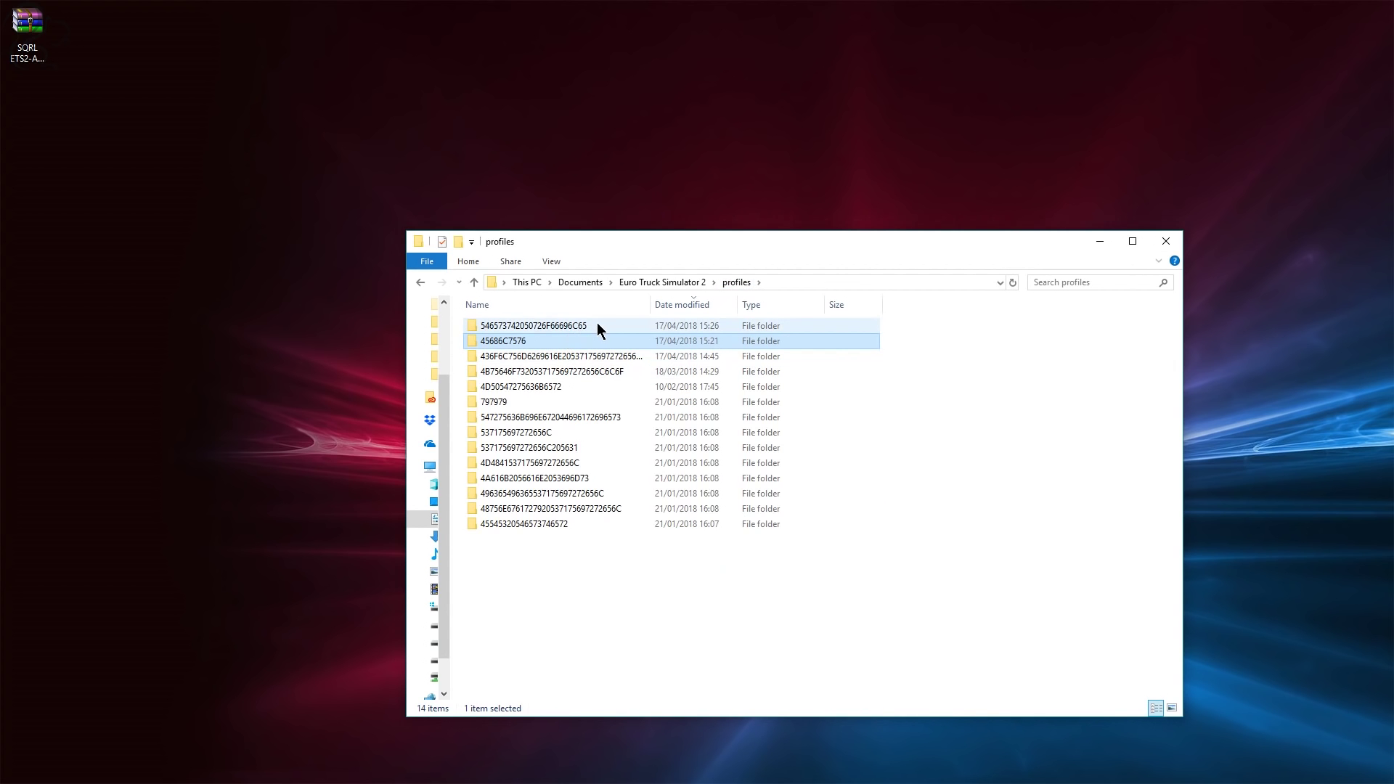
pyautogui.doubleClick(573, 325)
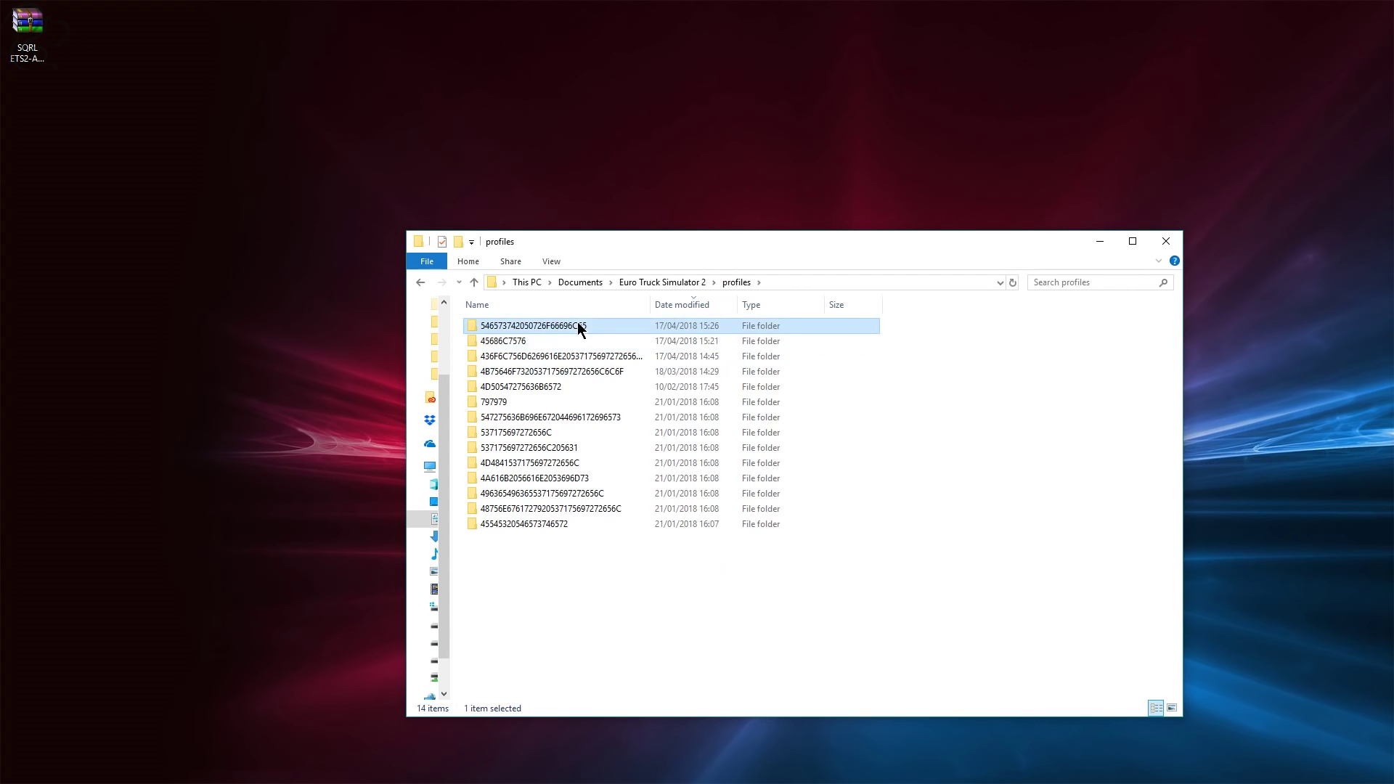
pyautogui.rightClick(606, 577)
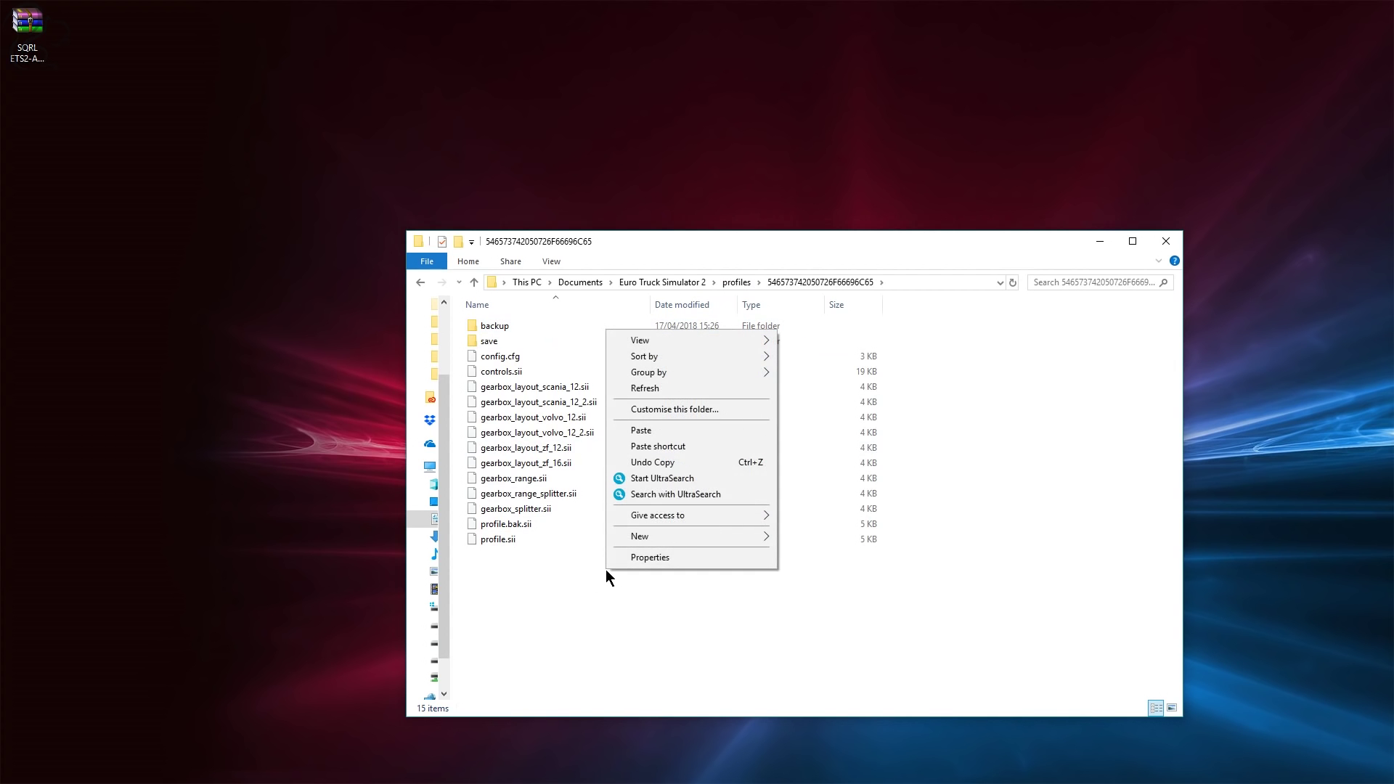
pyautogui.click(655, 430)
pyautogui.click(674, 284)
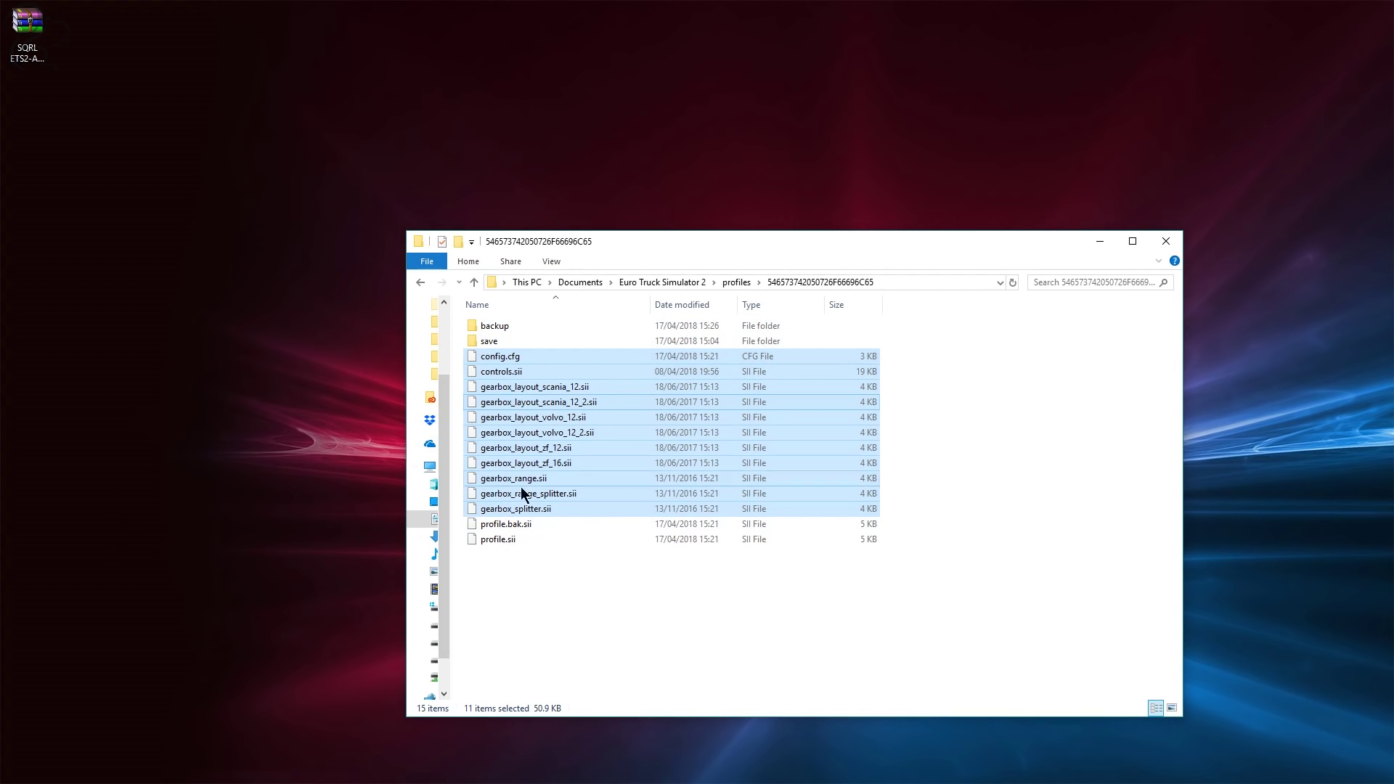
pyautogui.click(638, 621)
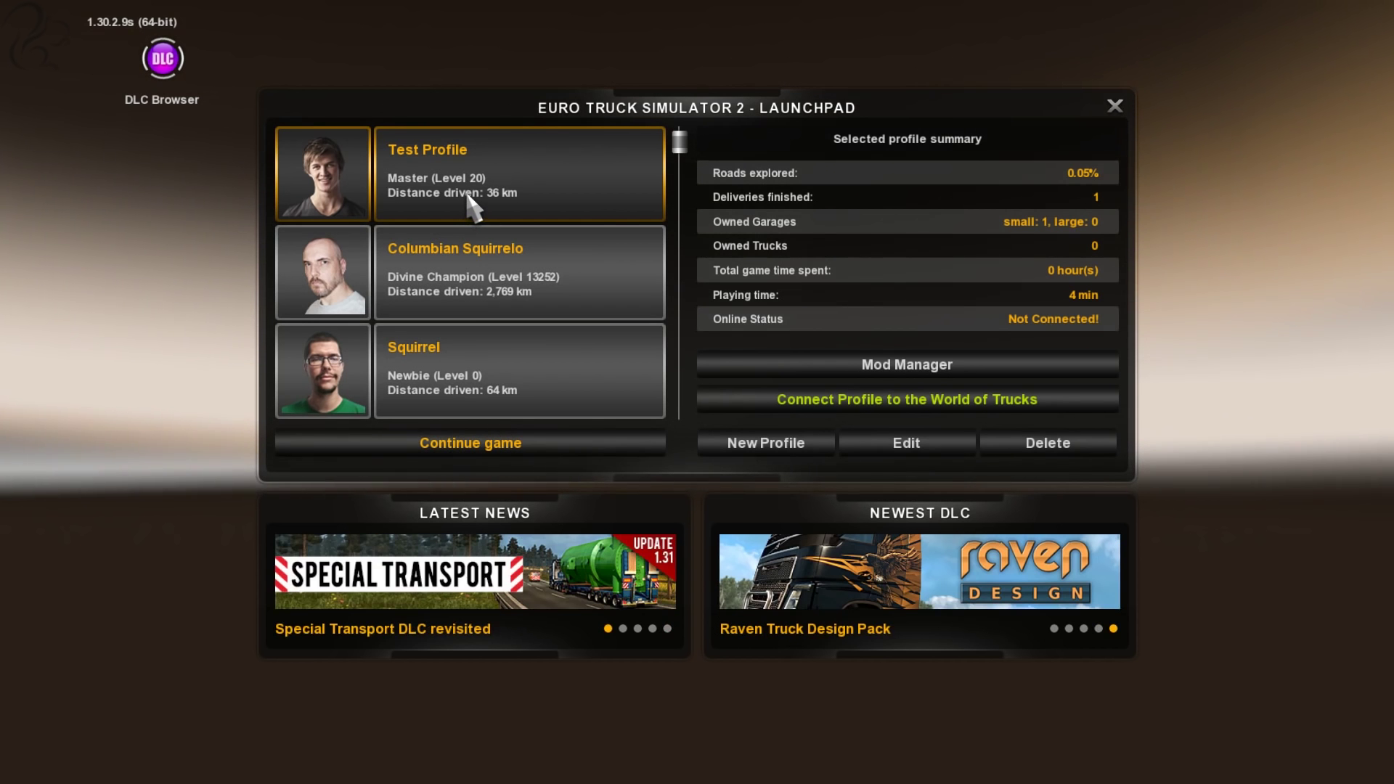
# Continue the Test Profile in the game and load its autosave despite the missing mod dependencies.
pyautogui.click(518, 454)
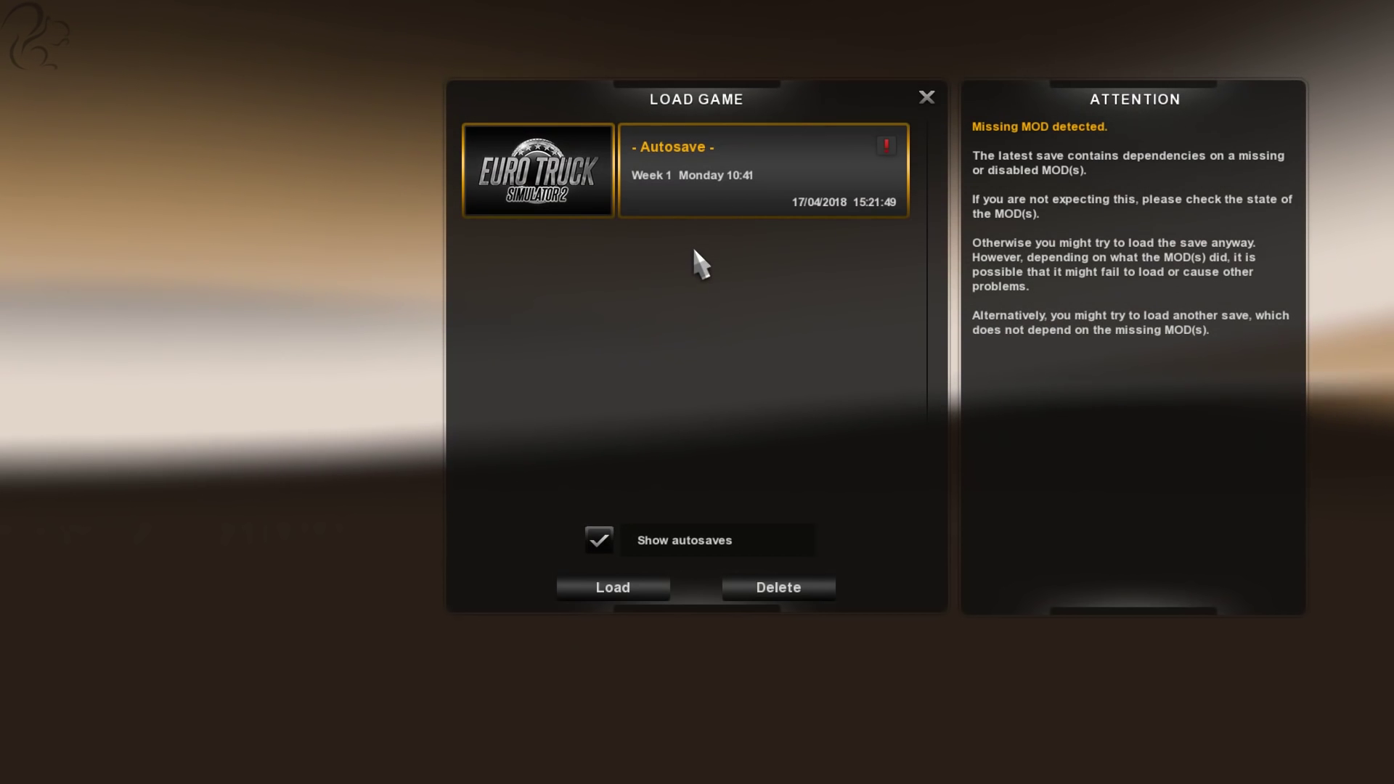
pyautogui.click(628, 593)
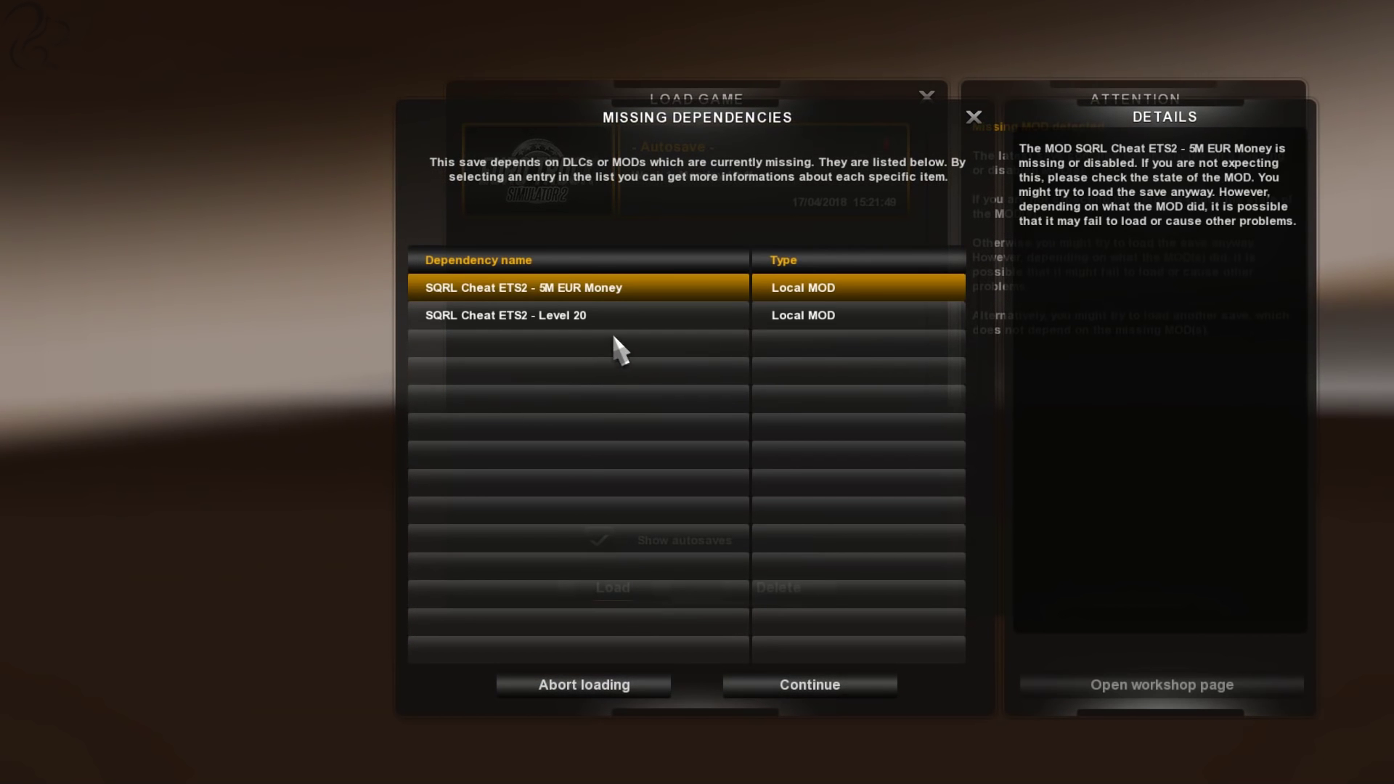
pyautogui.click(833, 689)
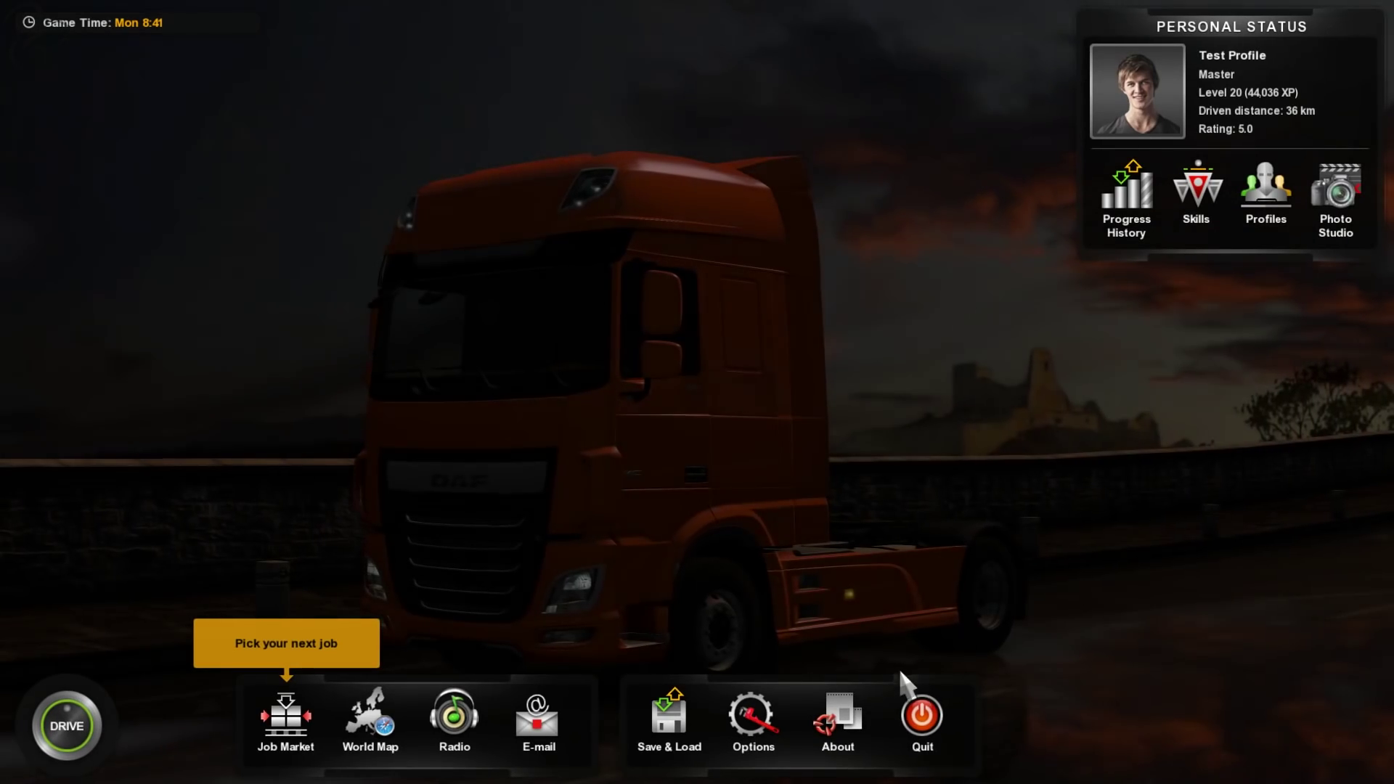
# Examine the Test Profile's controls, gameplay and audio options to check the copied settings, and close the options.
pyautogui.click(759, 713)
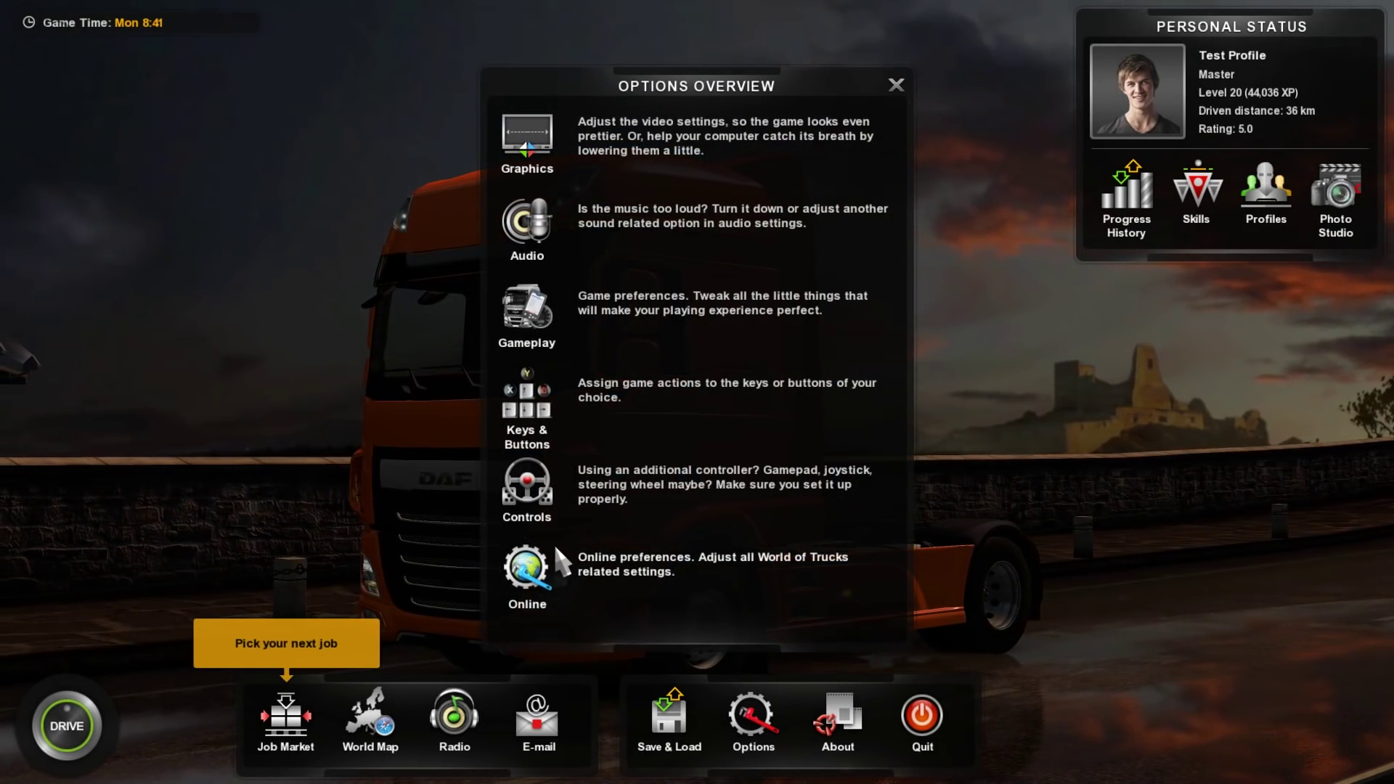
pyautogui.click(525, 484)
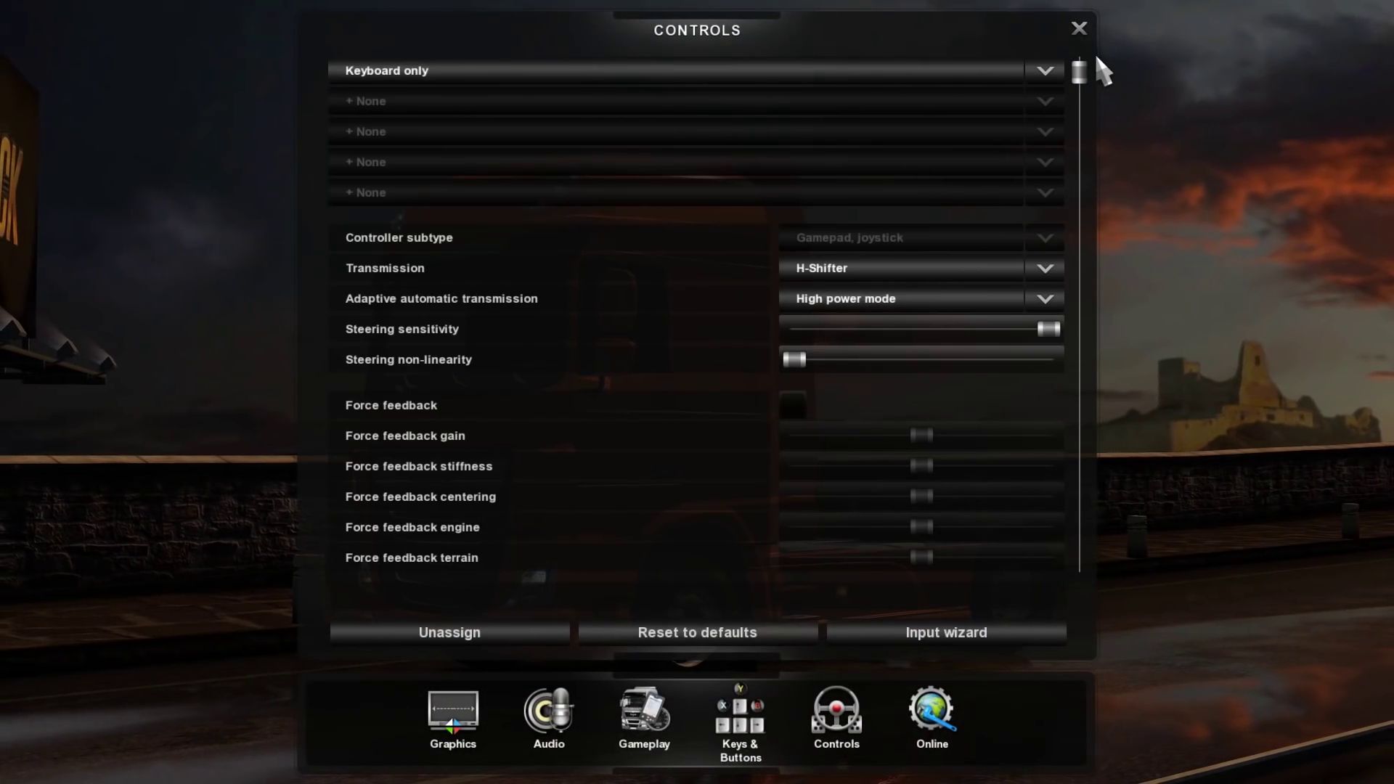
pyautogui.moveTo(1079, 69); pyautogui.dragTo(1087, 559)
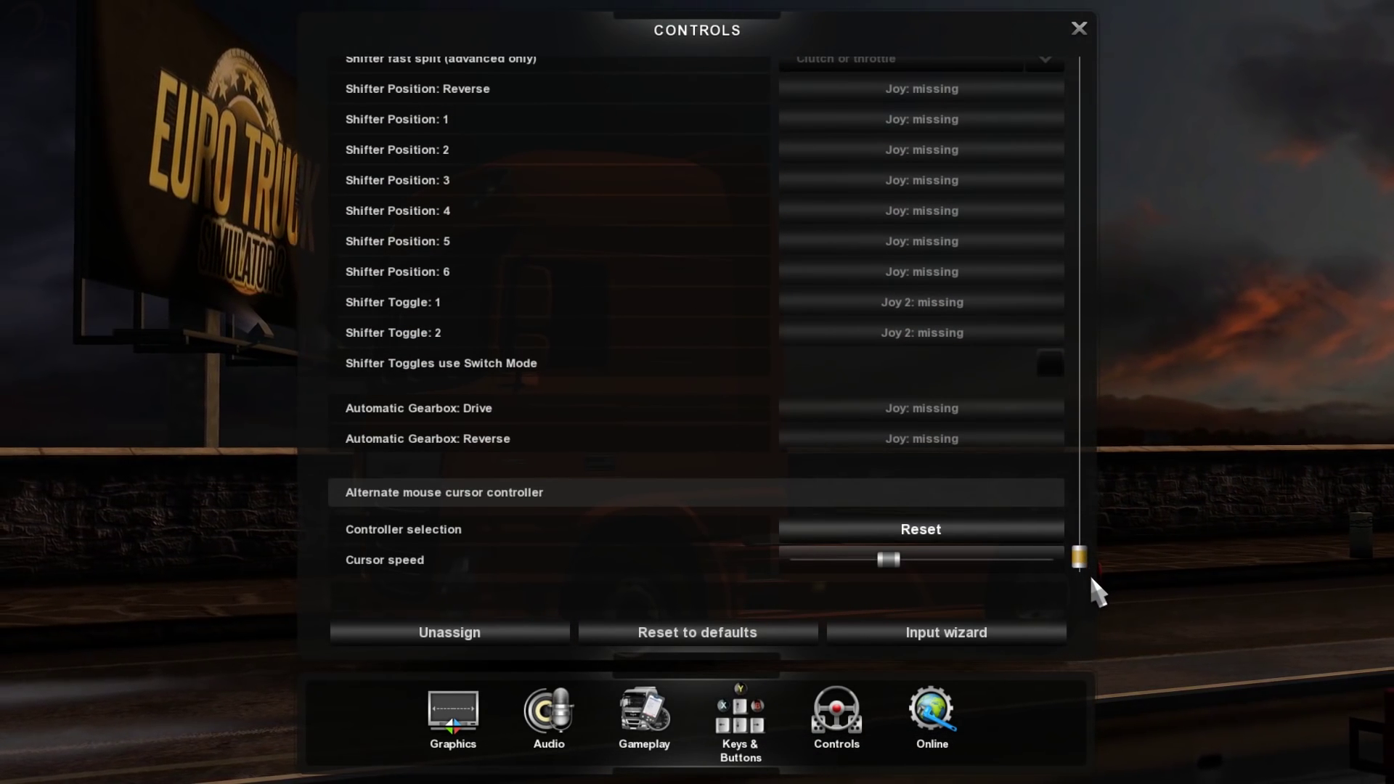
pyautogui.click(623, 710)
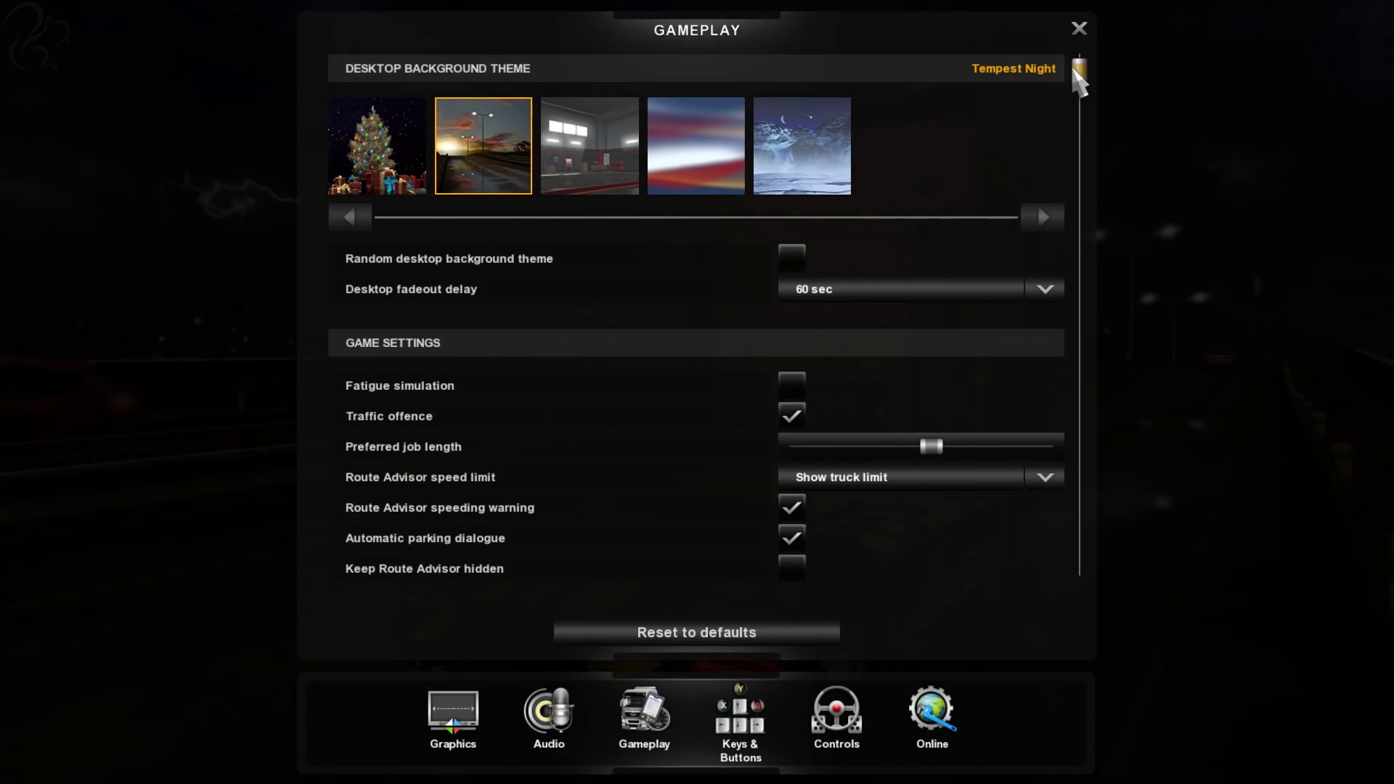
pyautogui.moveTo(1080, 77); pyautogui.dragTo(1084, 203)
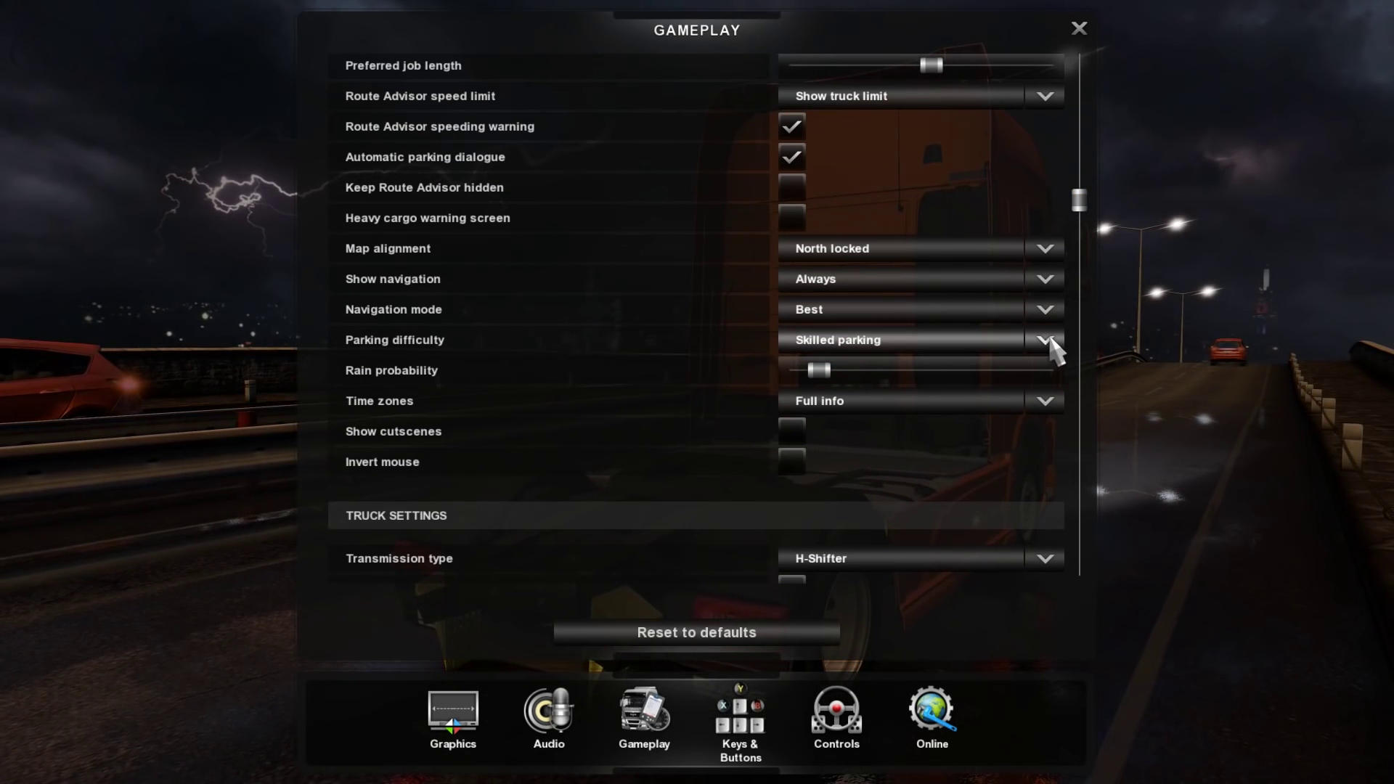
pyautogui.click(548, 715)
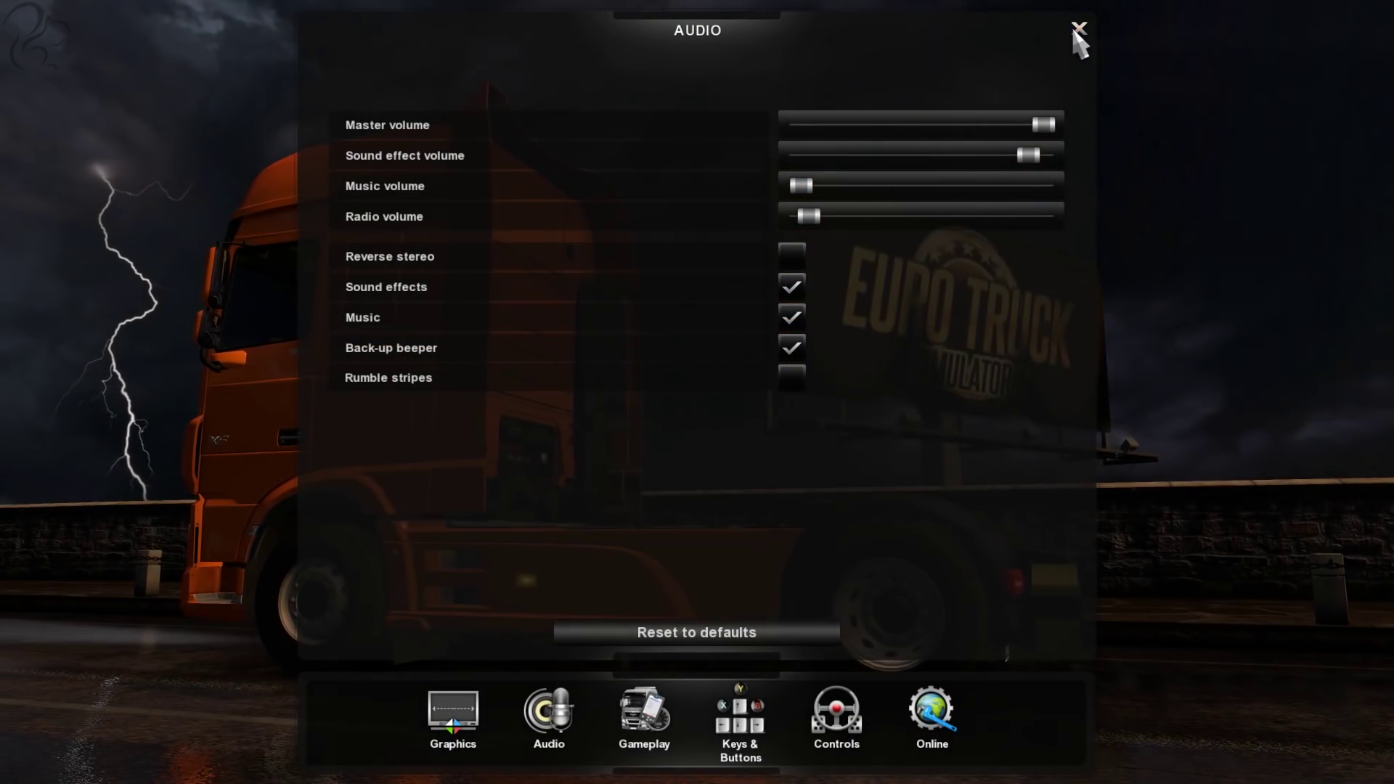
pyautogui.click(1078, 29)
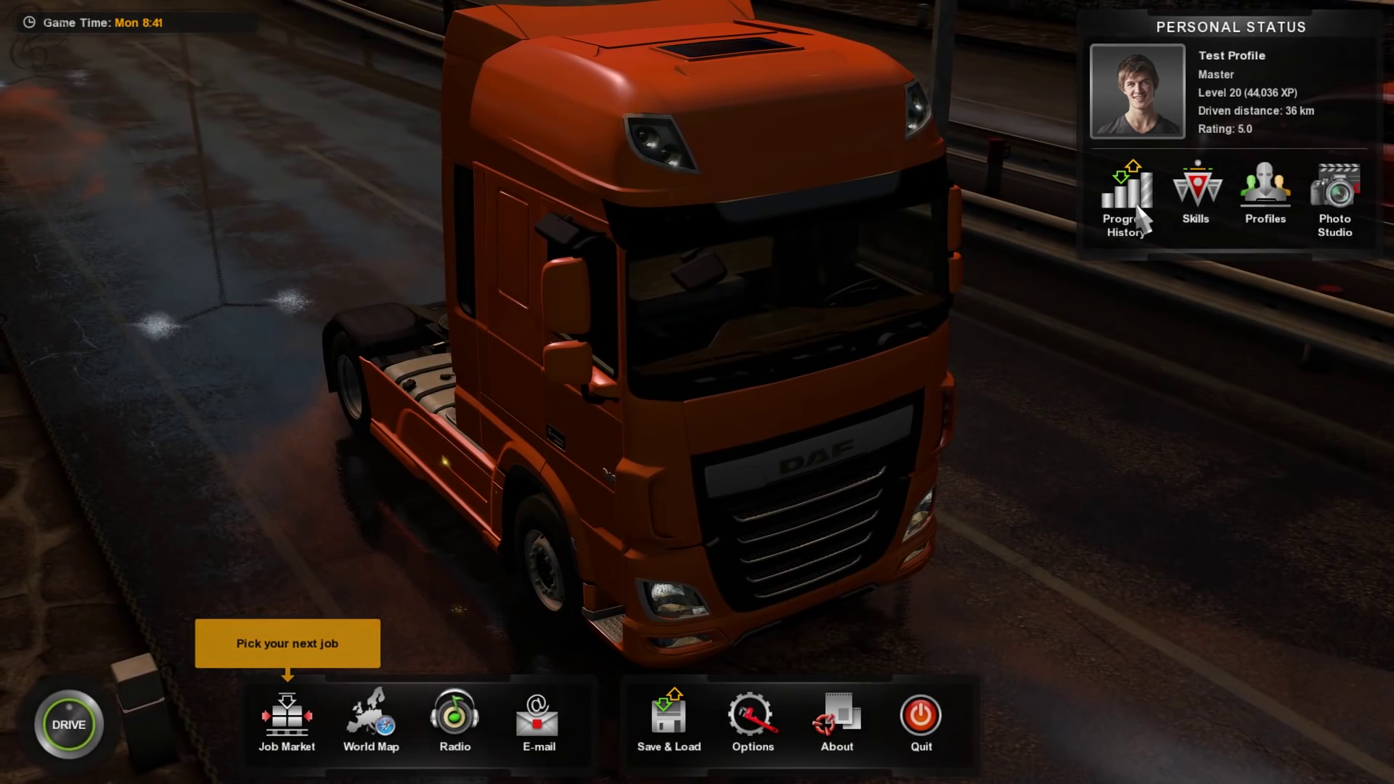
# Open the Test Profile's progress history to view its level graph and statistics.
pyautogui.click(1136, 207)
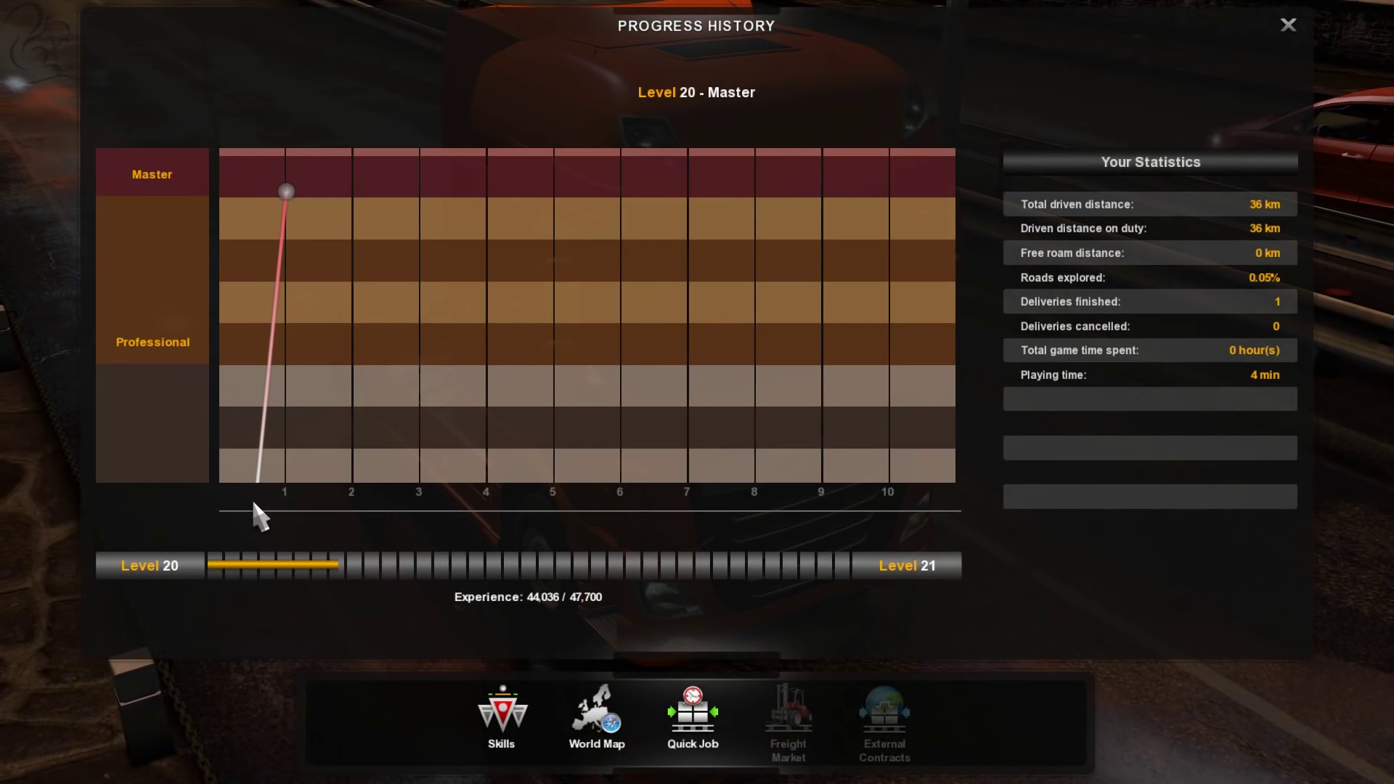